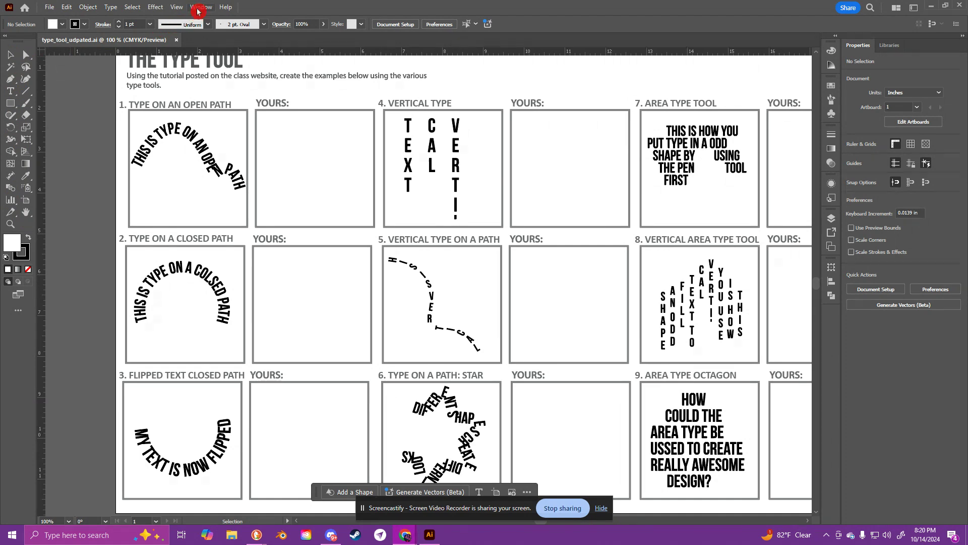
pyautogui.click(201, 6)
pyautogui.moveTo(271, 119)
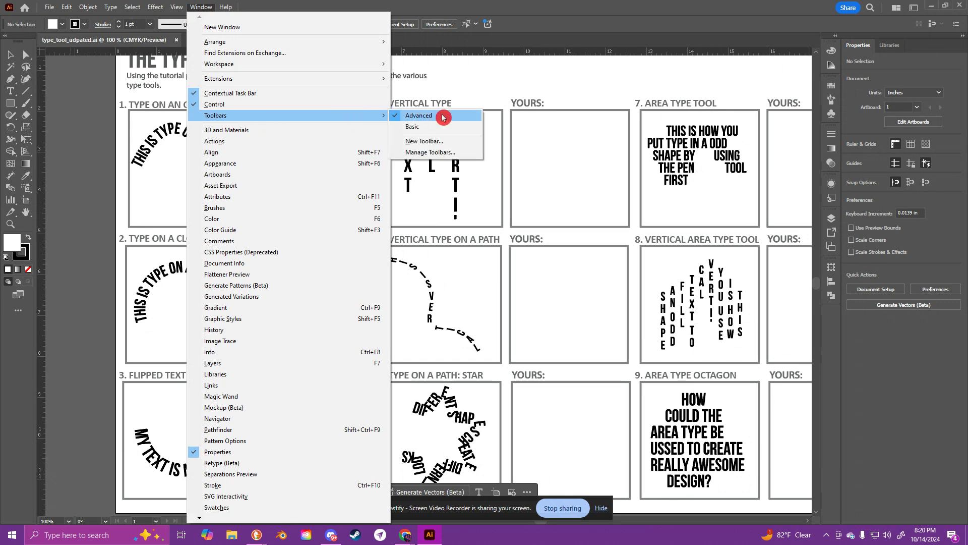
pyautogui.click(526, 162)
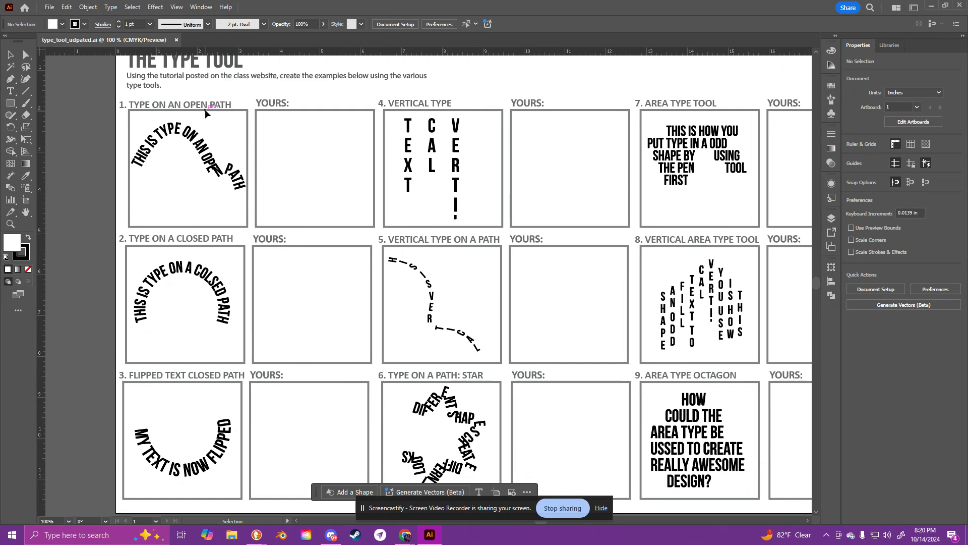
pyautogui.click(14, 84)
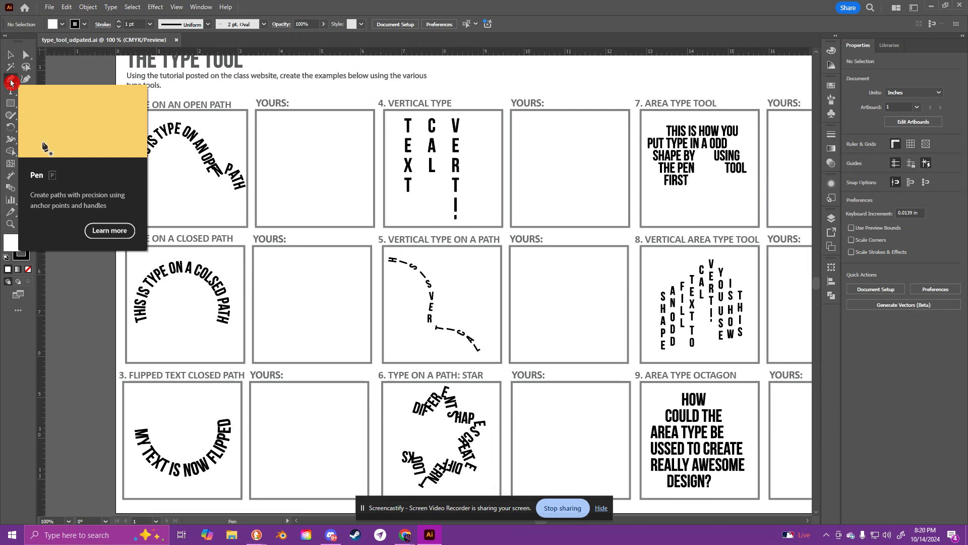
pyautogui.click(266, 124)
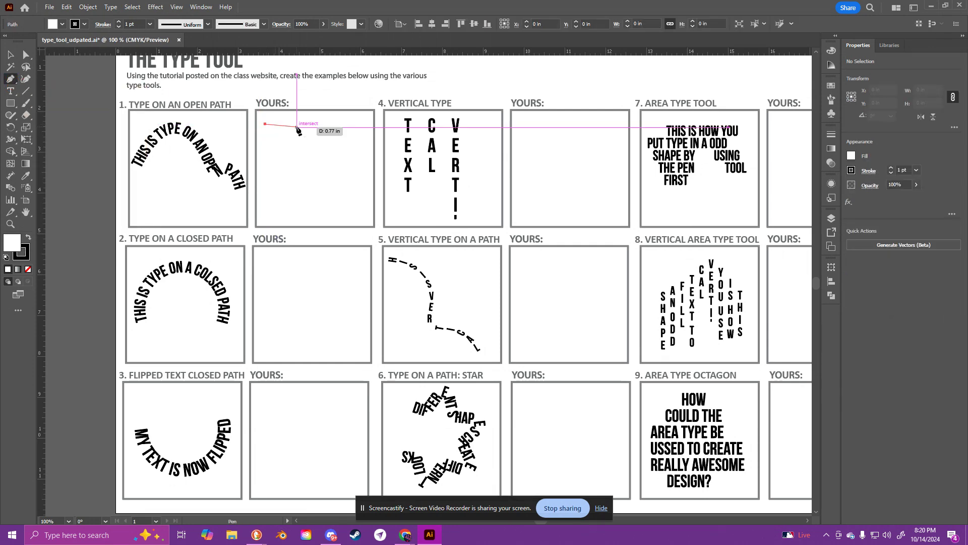
pyautogui.moveTo(308, 130)
pyautogui.mouseDown()
pyautogui.moveTo(307, 192)
pyautogui.moveTo(353, 201)
pyautogui.mouseUp()
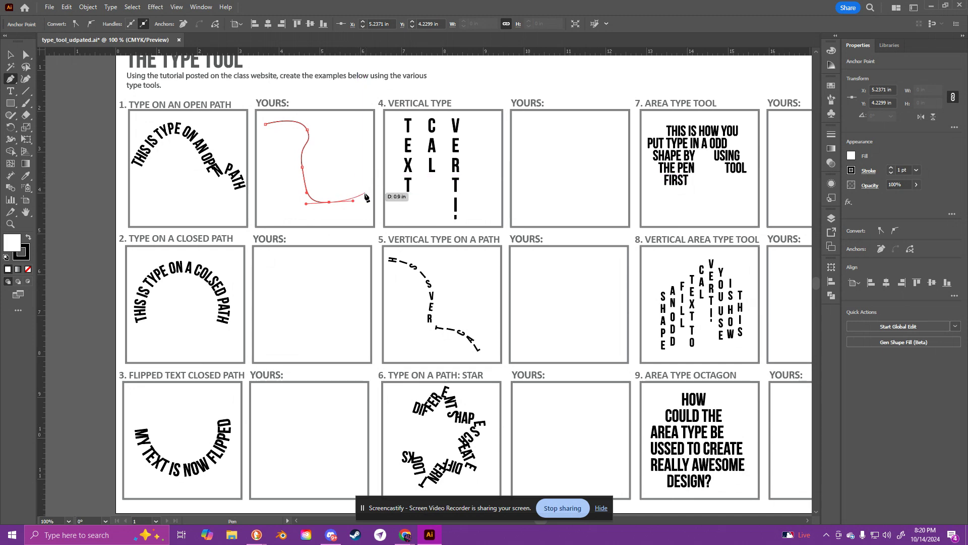
pyautogui.press('Escape')
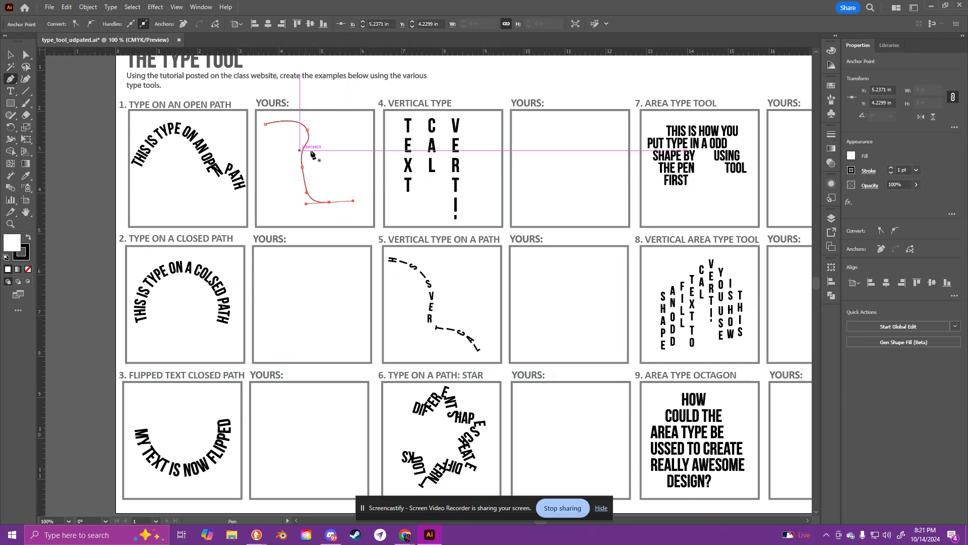
pyautogui.press('Delete')
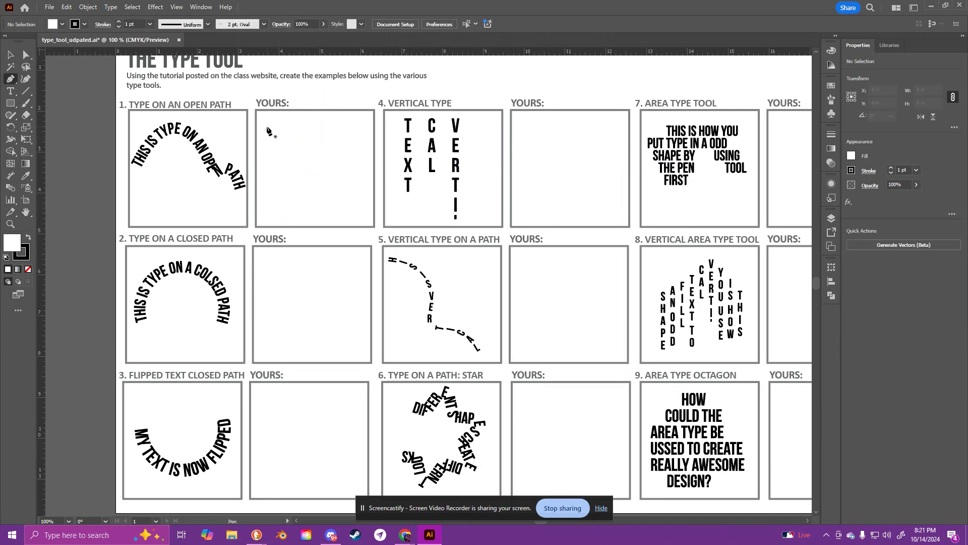
# Step: Draw an open, S-shaped curved path with the Pen tool in the empty box beside example 1, Type on an Open Path
pyautogui.click(263, 128)
pyautogui.moveTo(307, 130); pyautogui.dragTo(358, 197)
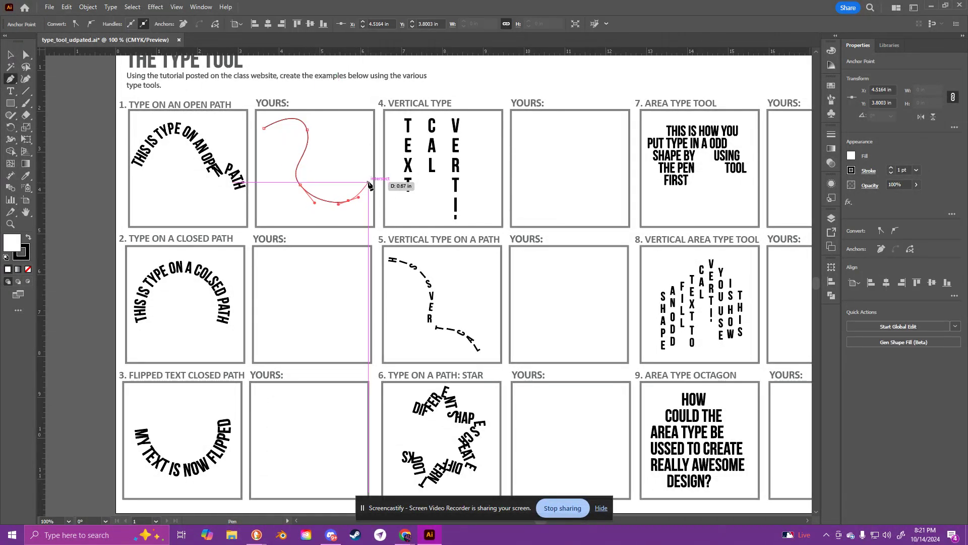
pyautogui.click(368, 179)
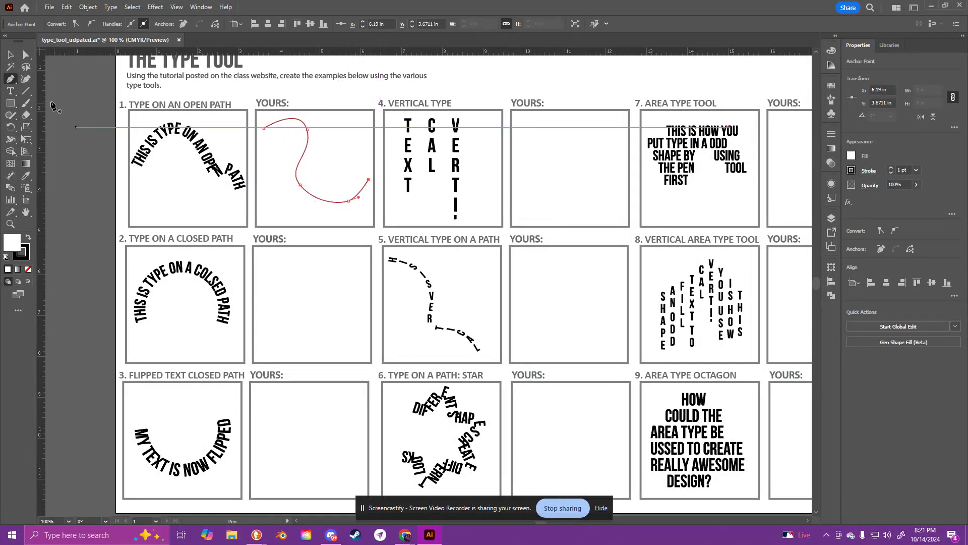
# Step: Place type along the S-shaped curve with the Type on a Path tool, starting at the curve's upper end
pyautogui.click(12, 93)
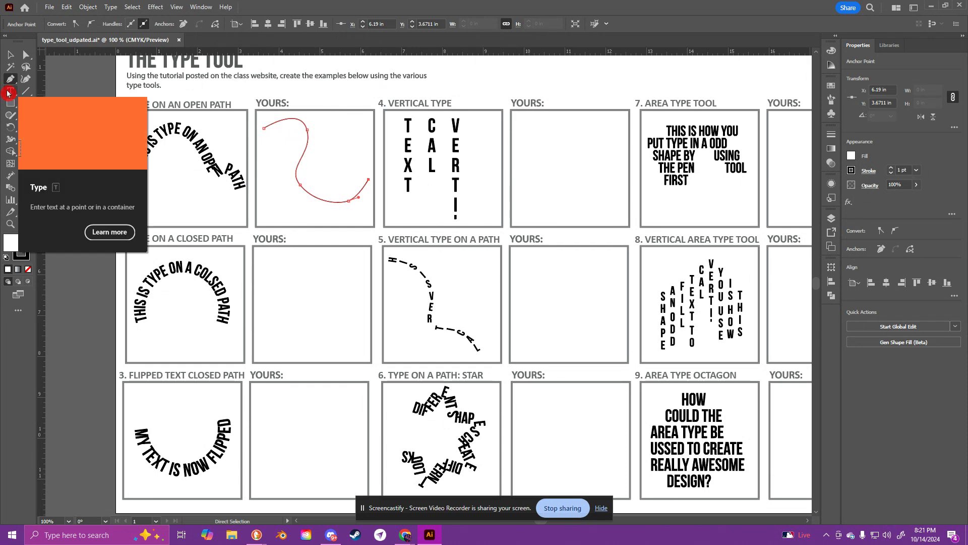
pyautogui.click(10, 94)
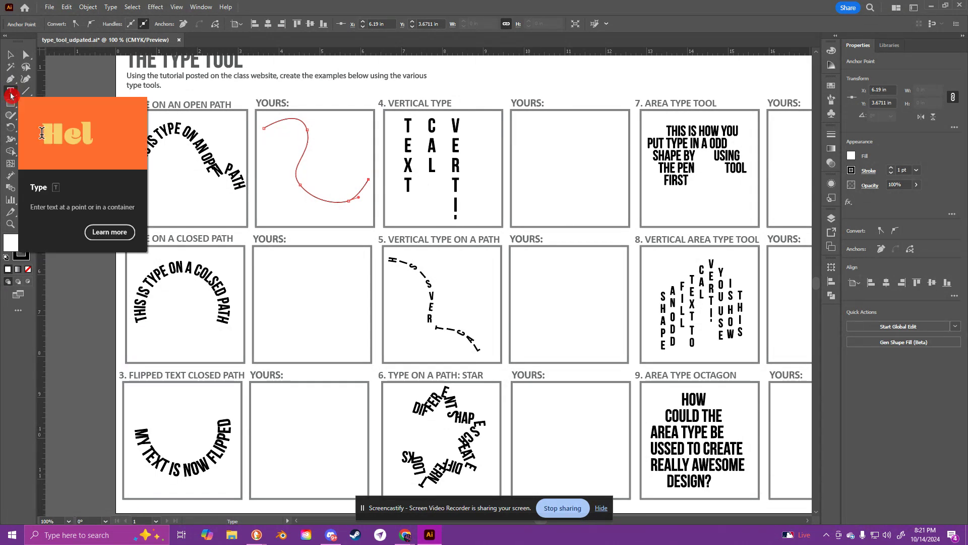
pyautogui.moveTo(11, 94); pyautogui.dragTo(125, 112)
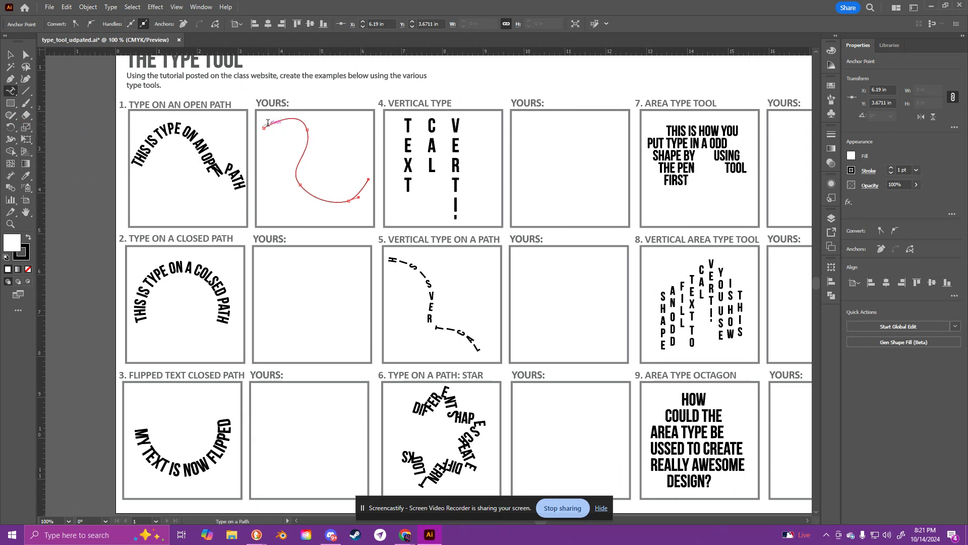
pyautogui.hotkey('ctrl', '+')
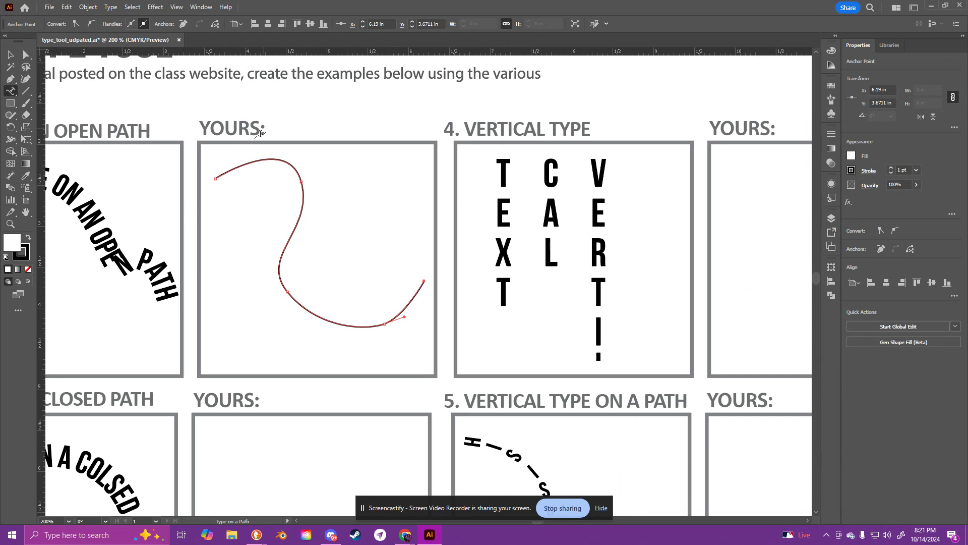
pyautogui.click(222, 175)
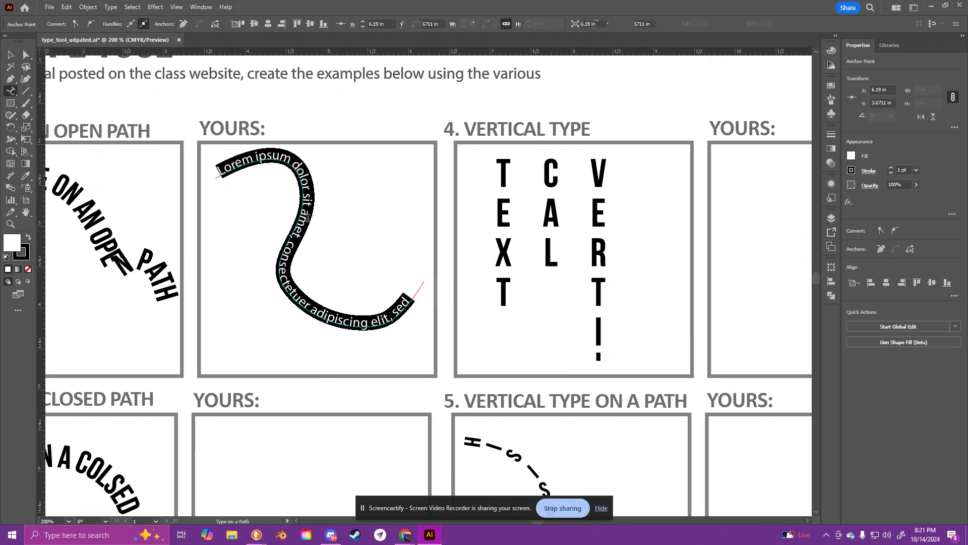
# Step: Replace the placeholder text on the curve with "This is typing on a path pretty cool"
pyautogui.hotkey('ctrl', '-')
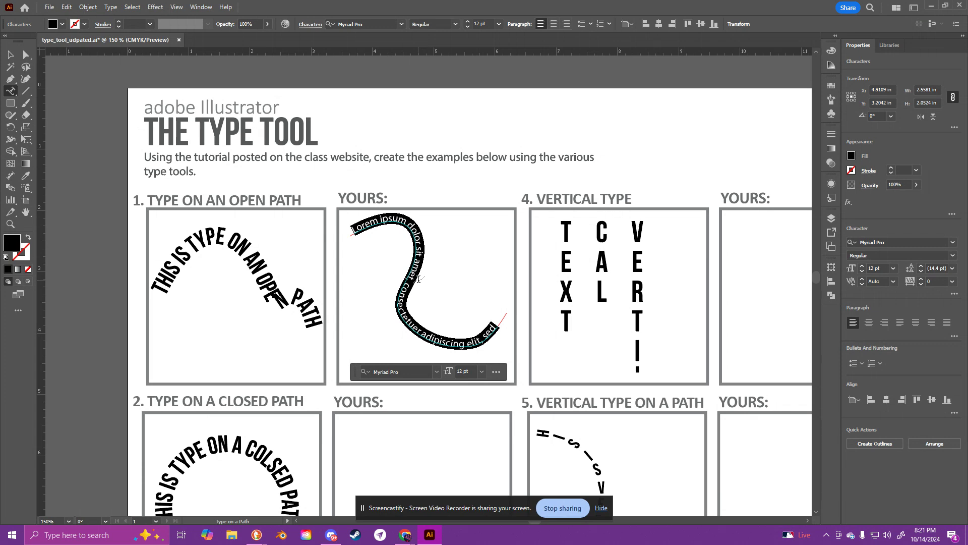
pyautogui.press('BackSpace')
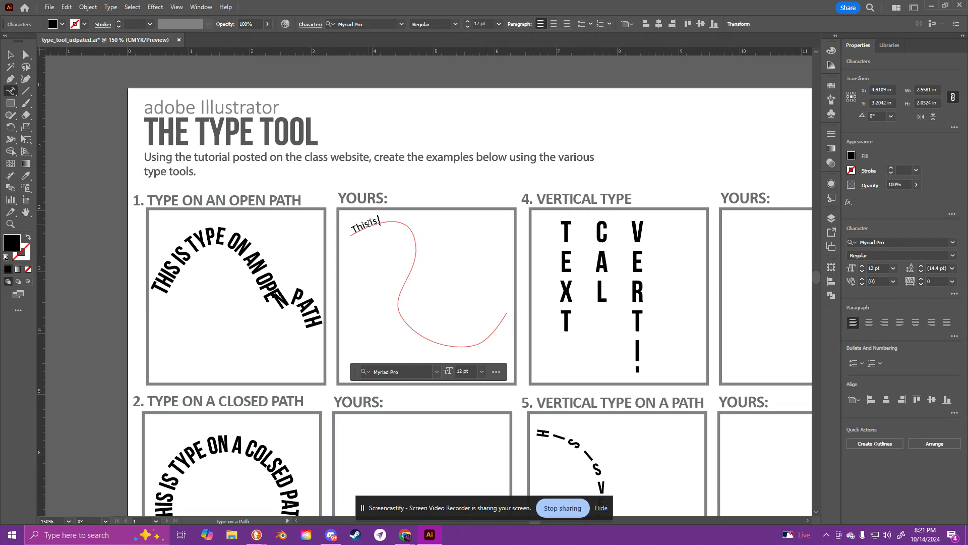
pyautogui.write('typing on a path pre')
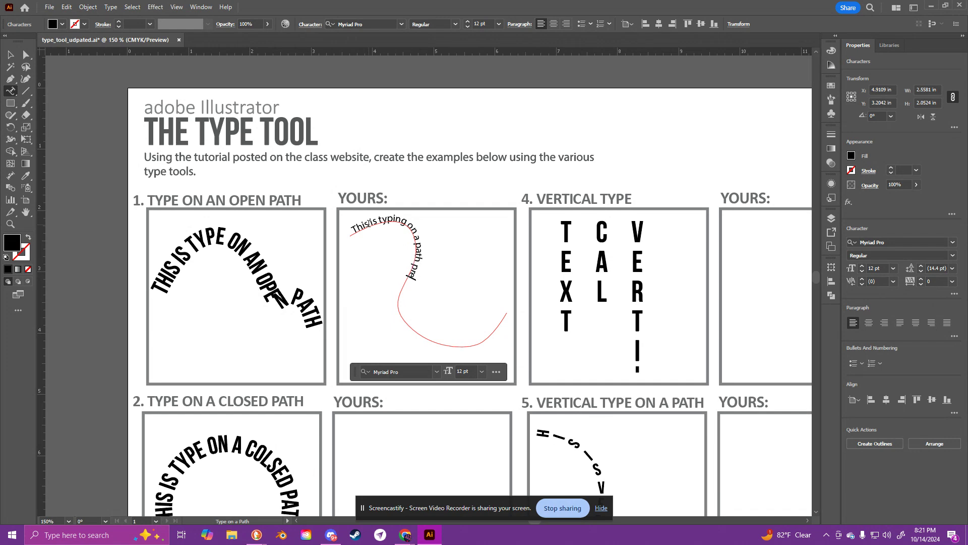
pyautogui.write('tty cool')
pyautogui.click(352, 229)
pyautogui.click(579, 294)
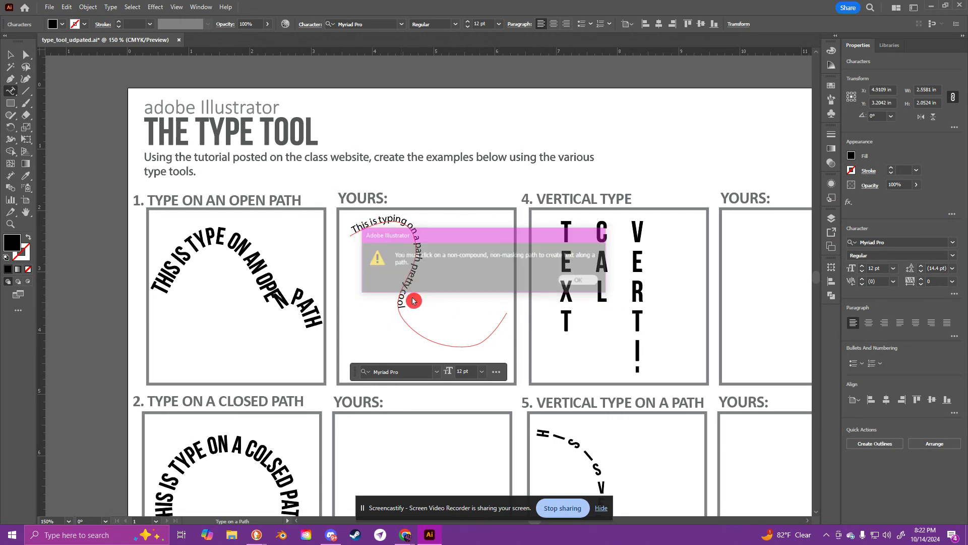
# Step: Set all the text on the curve to the Abstract Groovy font at 18 pt
pyautogui.tripleClick(405, 294)
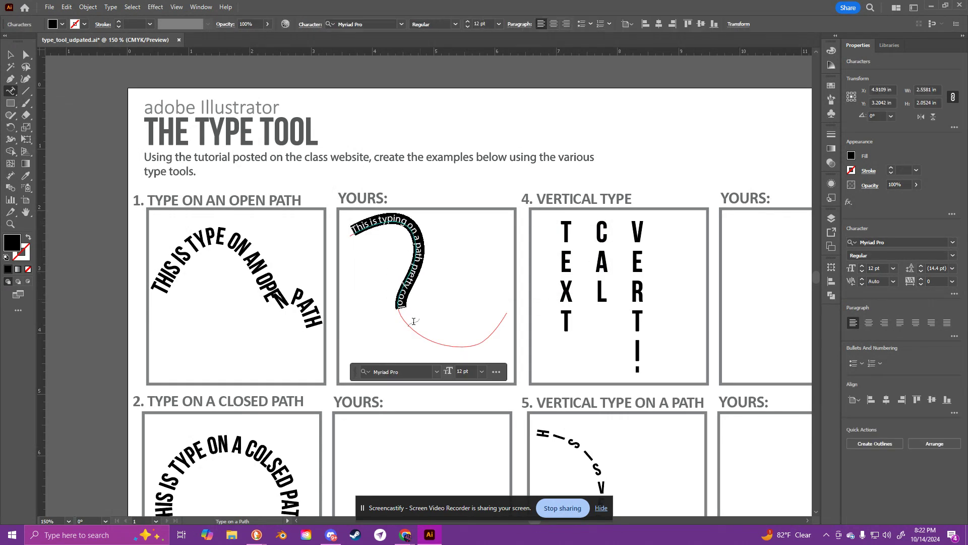
pyautogui.click(437, 372)
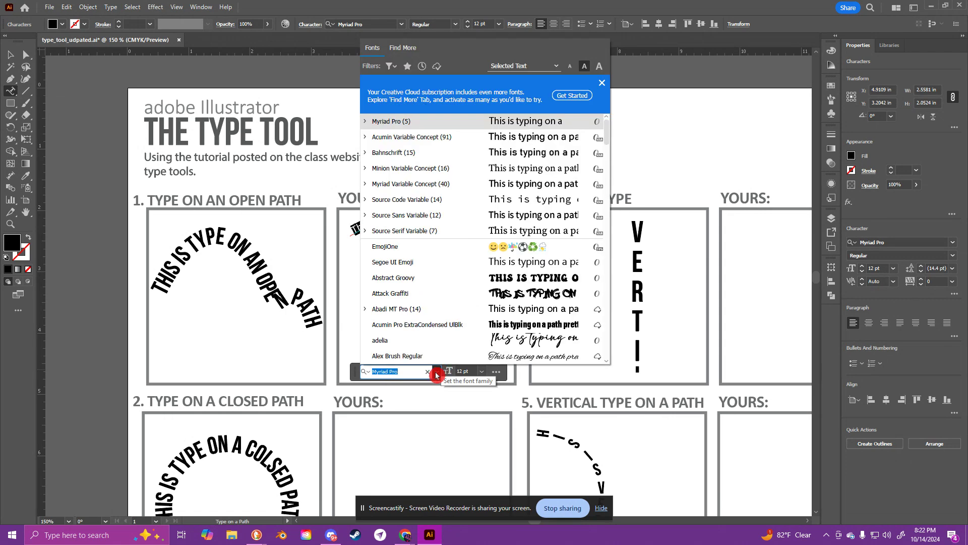
pyautogui.click(394, 277)
pyautogui.click(481, 373)
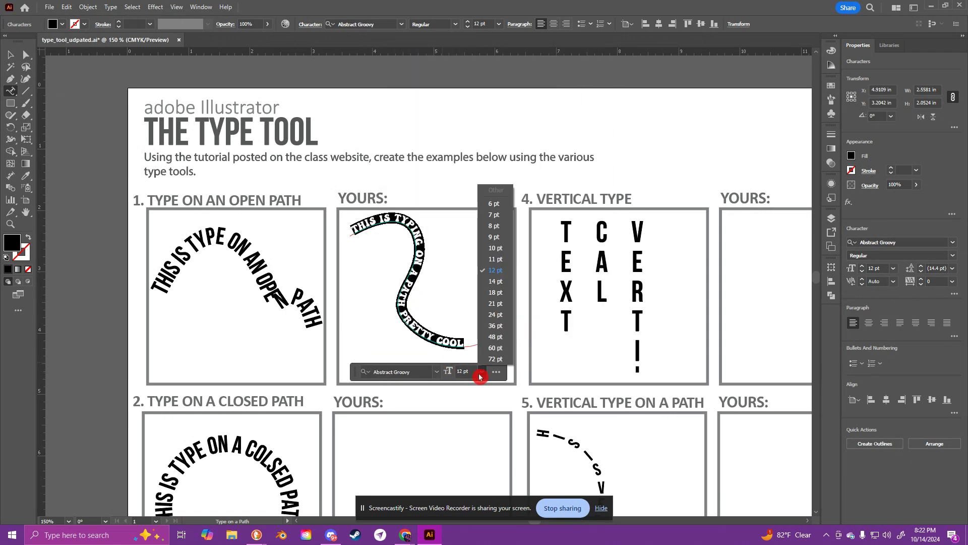
pyautogui.click(500, 295)
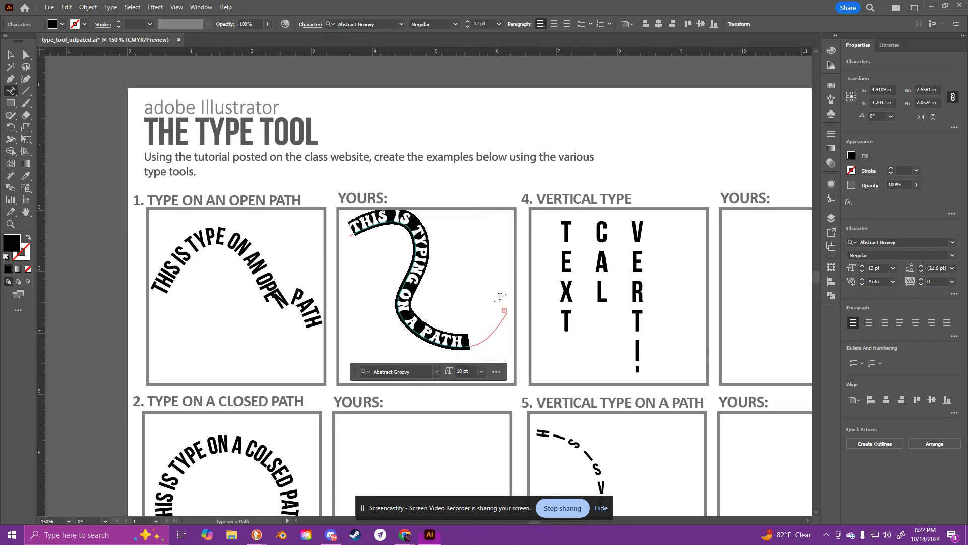
# Step: Fill the curved text with magenta and move it slightly lower so it sits inside its box
pyautogui.click(852, 157)
pyautogui.click(807, 195)
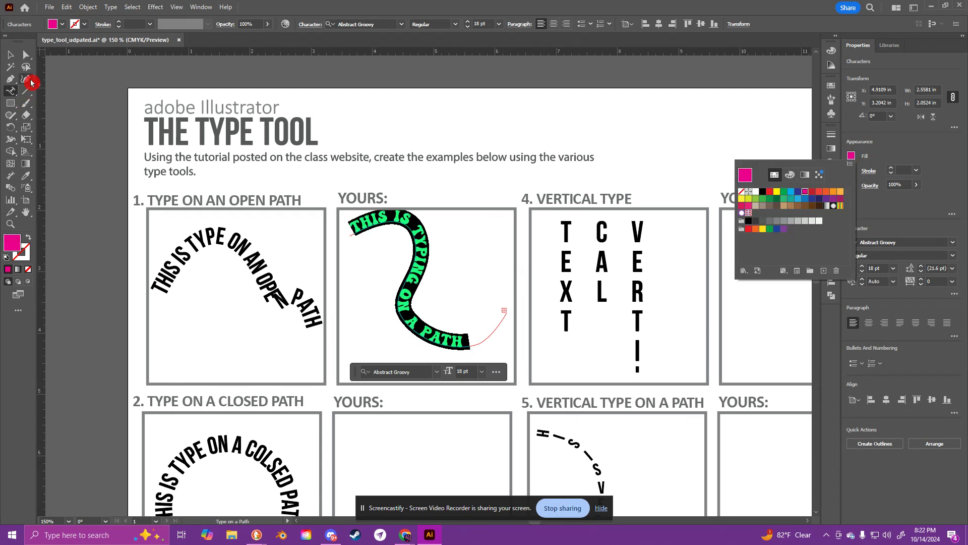
pyautogui.click(11, 54)
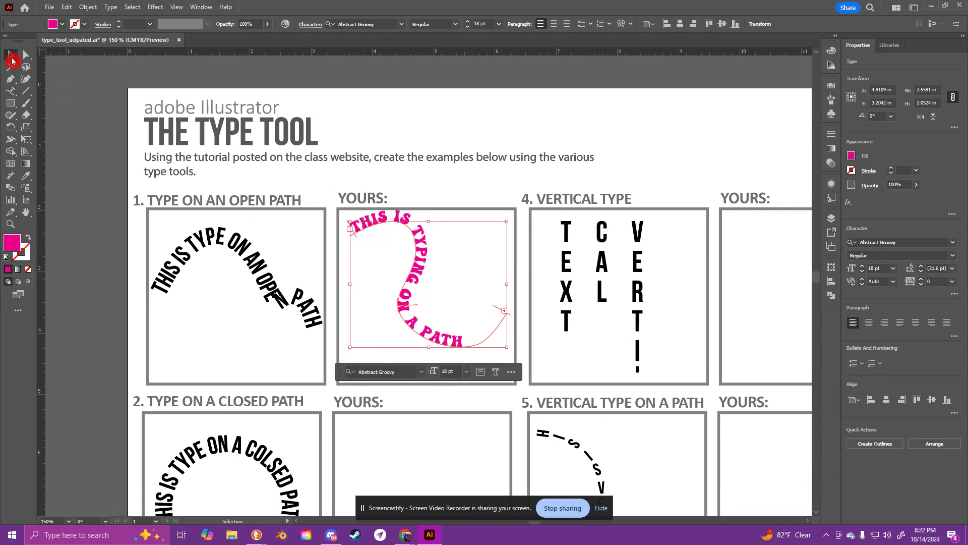
pyautogui.moveTo(500, 247); pyautogui.dragTo(458, 141)
pyautogui.moveTo(371, 159); pyautogui.dragTo(374, 173)
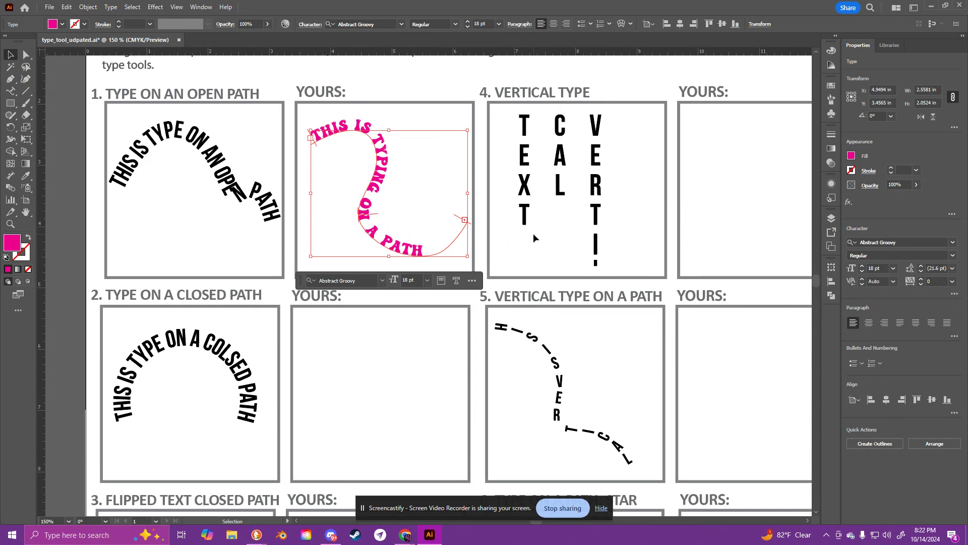
pyautogui.click(522, 246)
# Step: Choose the Ellipse tool and set the drawing style to no fill with a red stroke
pyautogui.scroll(-2, 405, 258)
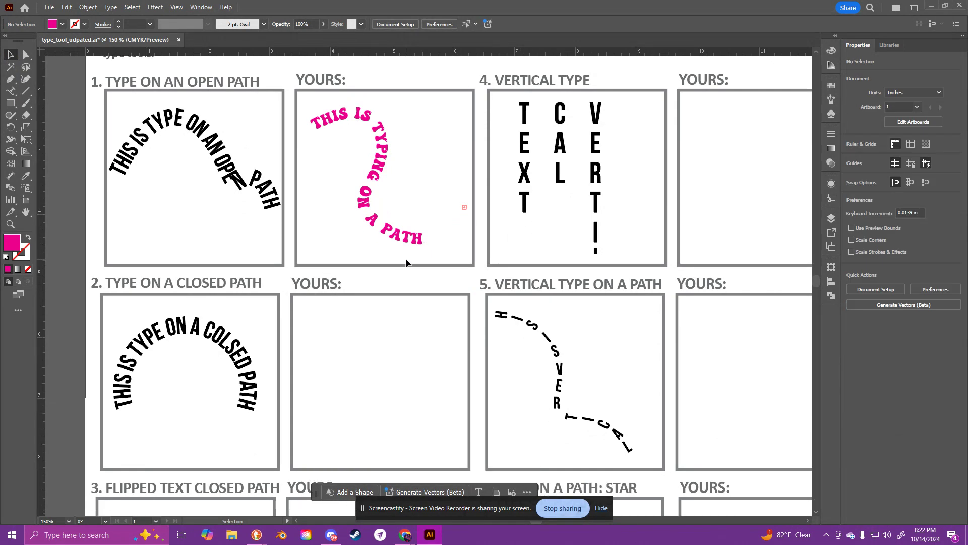
pyautogui.scroll(3, 313, 234)
pyautogui.moveTo(361, 339); pyautogui.dragTo(392, 269)
pyautogui.moveTo(12, 93); pyautogui.dragTo(80, 114)
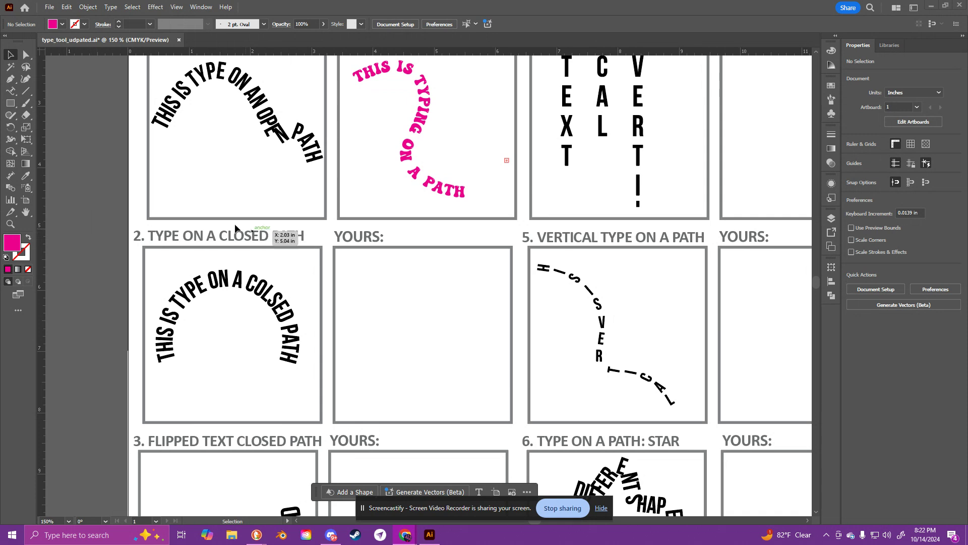
pyautogui.moveTo(8, 107)
pyautogui.mouseDown()
pyautogui.moveTo(129, 125)
pyautogui.moveTo(15, 110)
pyautogui.mouseUp()
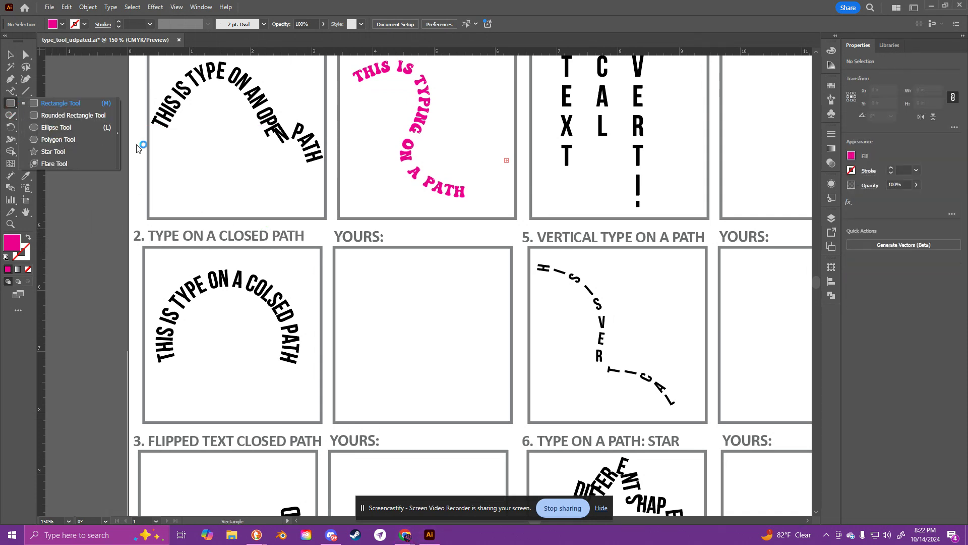
pyautogui.click(37, 128)
pyautogui.click(40, 129)
pyautogui.click(511, 283)
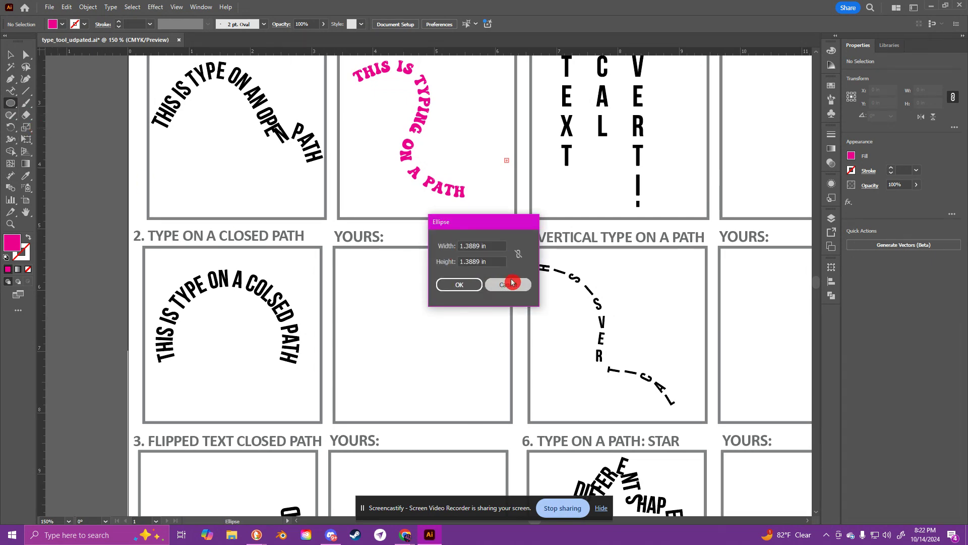
pyautogui.moveTo(379, 281); pyautogui.dragTo(428, 320)
pyautogui.hotkey('ctrl', 'z')
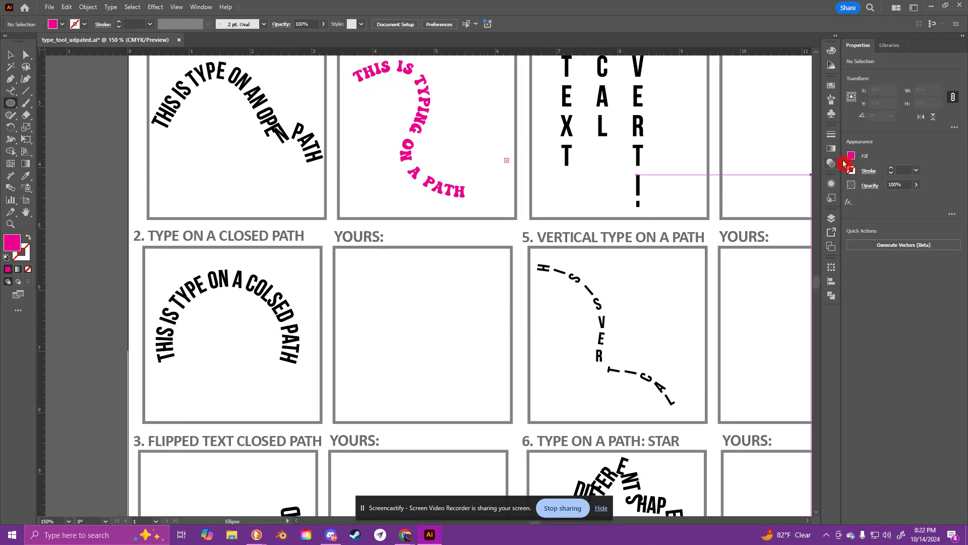
pyautogui.click(852, 156)
pyautogui.click(741, 192)
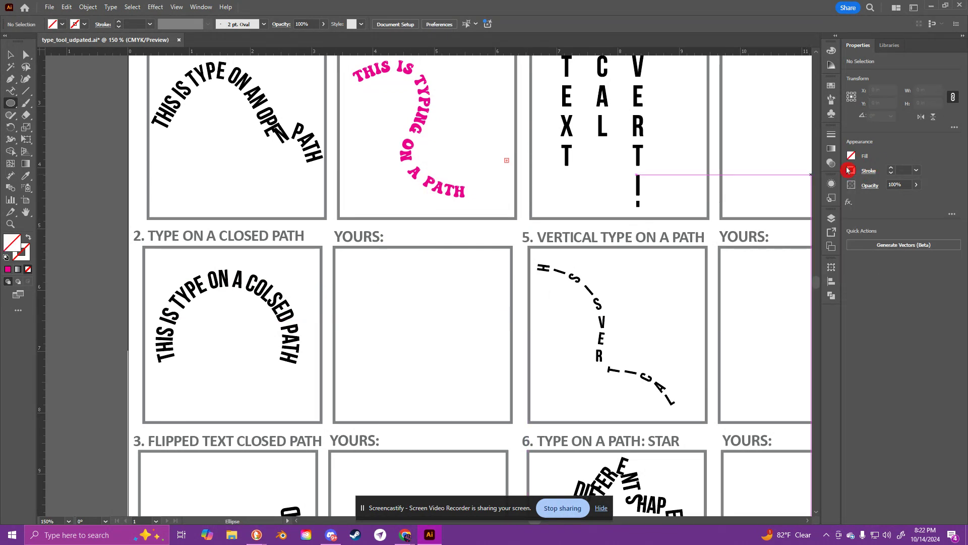
pyautogui.click(852, 171)
pyautogui.click(773, 207)
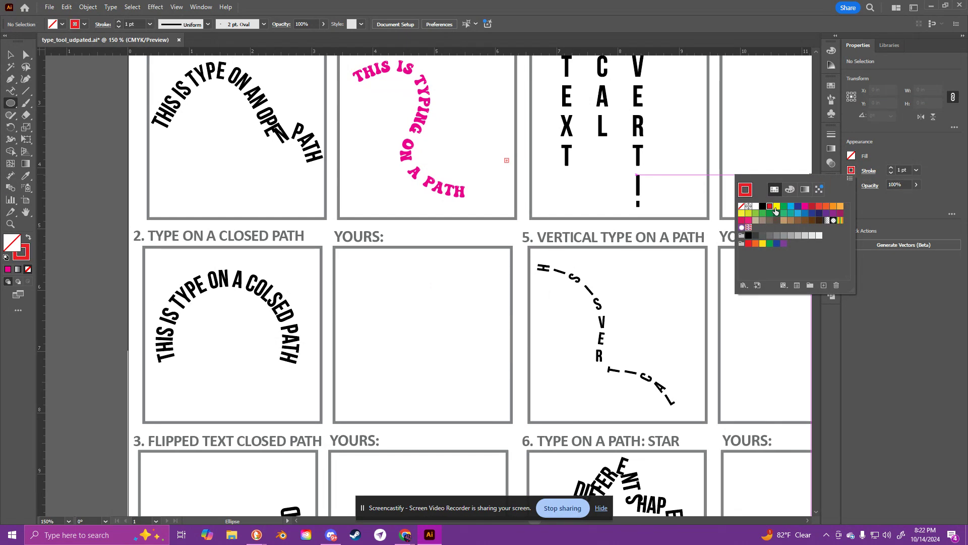
# Step: Draw a circle about 1.99 in across in the empty box beside example 2 and center it there
pyautogui.moveTo(379, 279); pyautogui.dragTo(502, 401)
pyautogui.press('v')
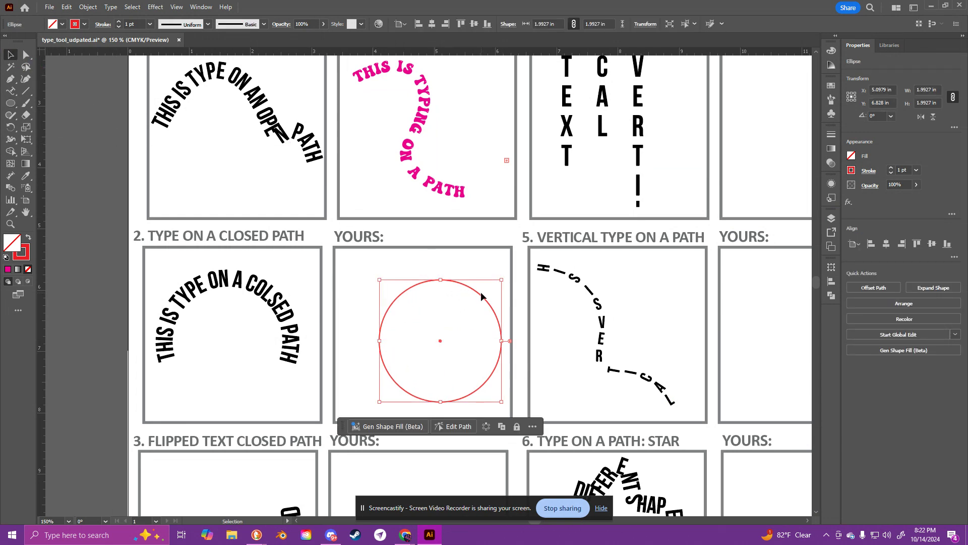
pyautogui.moveTo(481, 296); pyautogui.dragTo(466, 288)
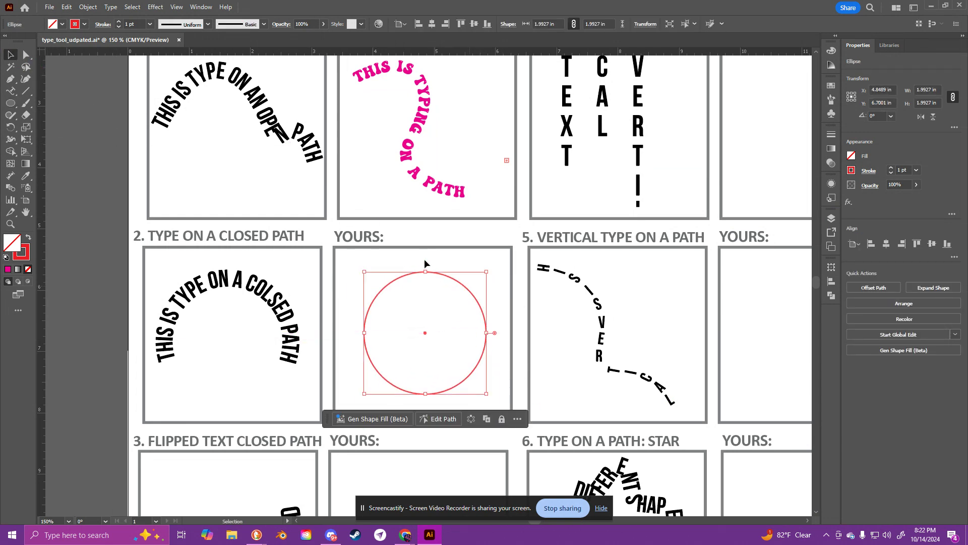
# Step: Convert the circle beside example 2 into a type path with the Type on a Path tool, reading "TYPING ON A CIRCLE PATH"
pyautogui.click(12, 93)
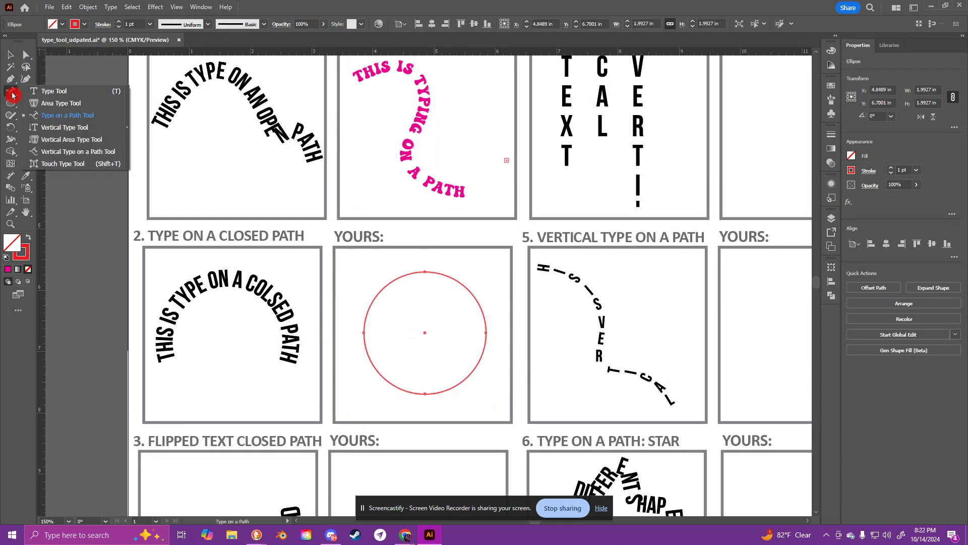
pyautogui.click(56, 115)
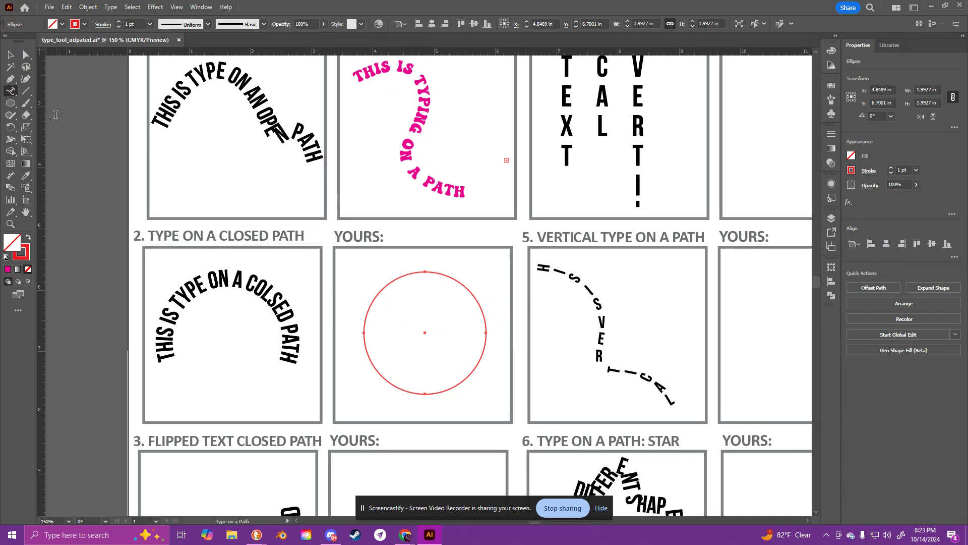
pyautogui.click(365, 321)
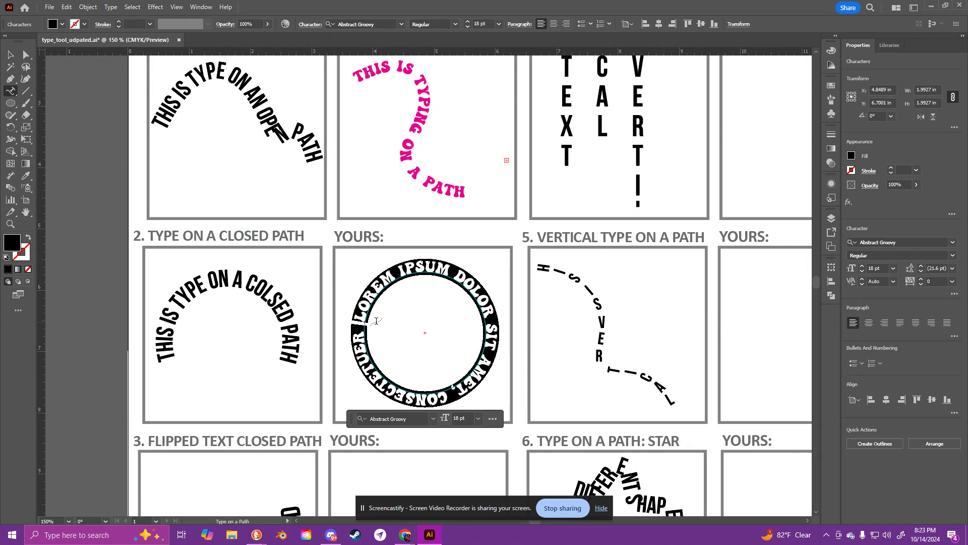
pyautogui.write('TYPING ON')
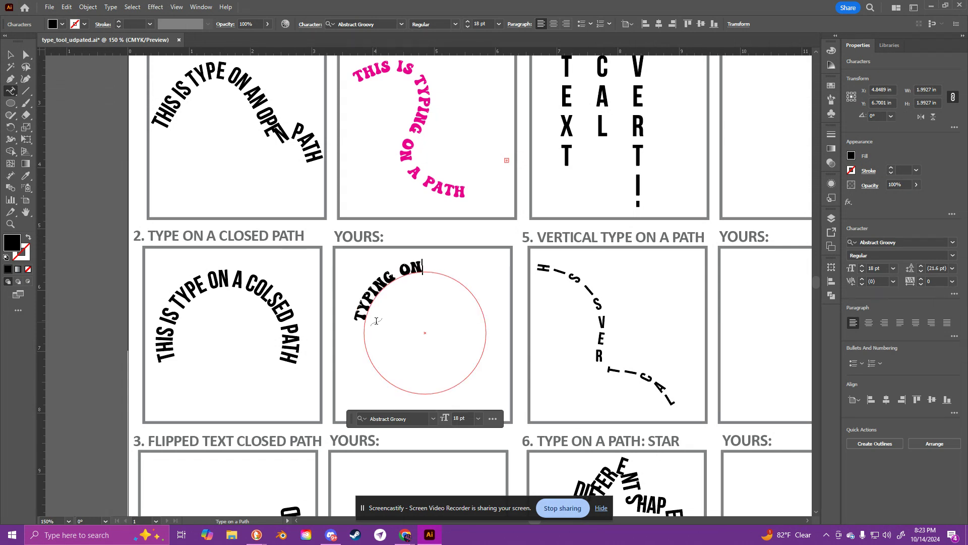
pyautogui.write(' A CIRCL P')
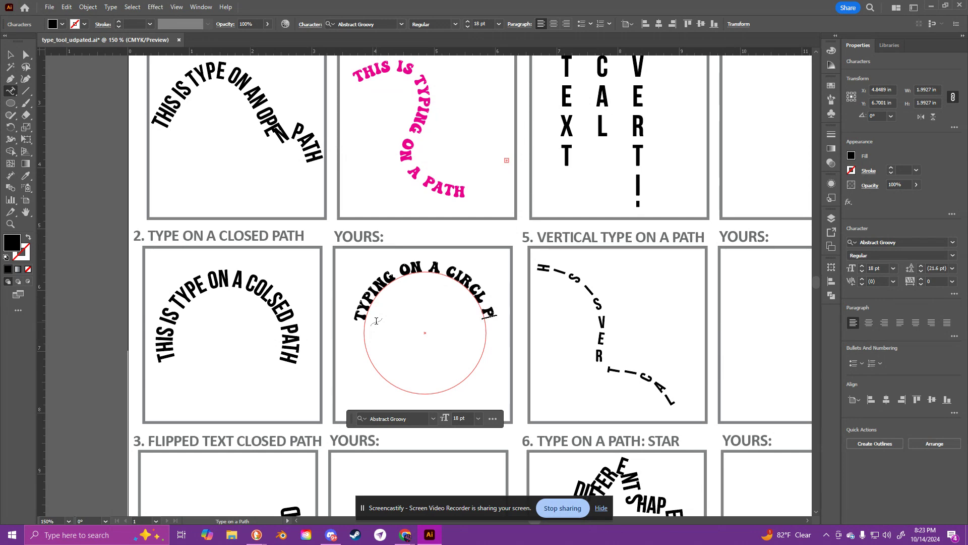
pyautogui.press('BackSpace')
pyautogui.press('BackSpace')
pyautogui.write('E PATH')
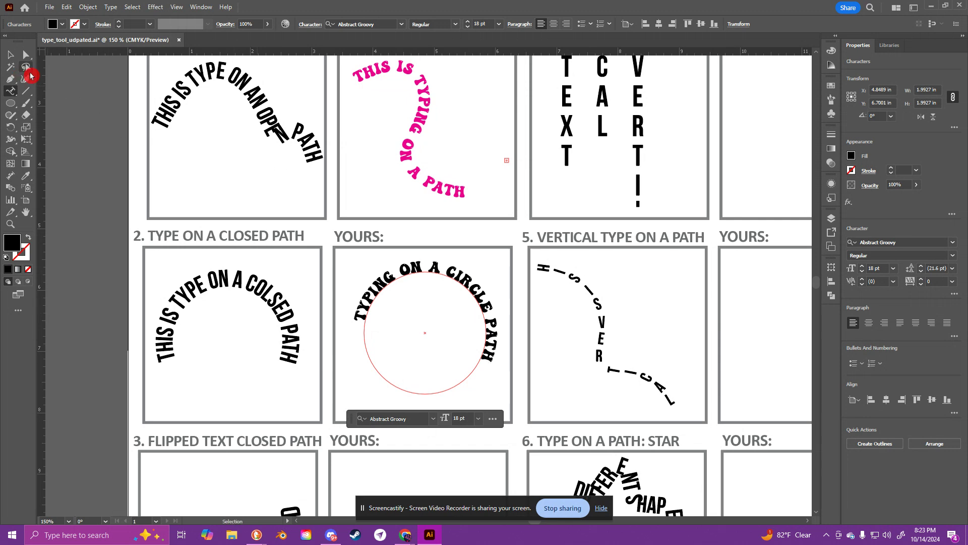
# Step: Set the circle text to 21 pt and rotate it about 28° so it arches evenly over the circle
pyautogui.tripleClick(451, 270)
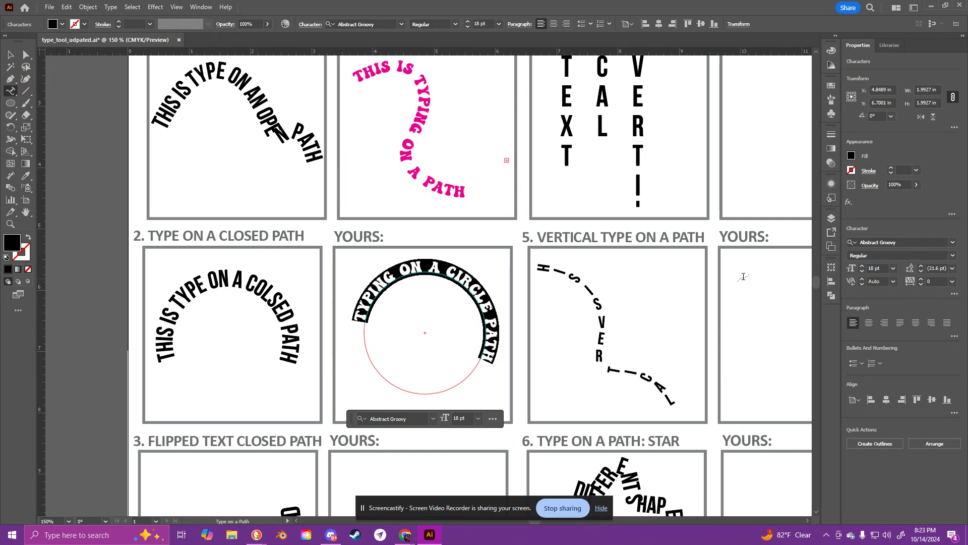
pyautogui.click(899, 273)
pyautogui.click(862, 266)
pyautogui.click(861, 267)
pyautogui.click(862, 267)
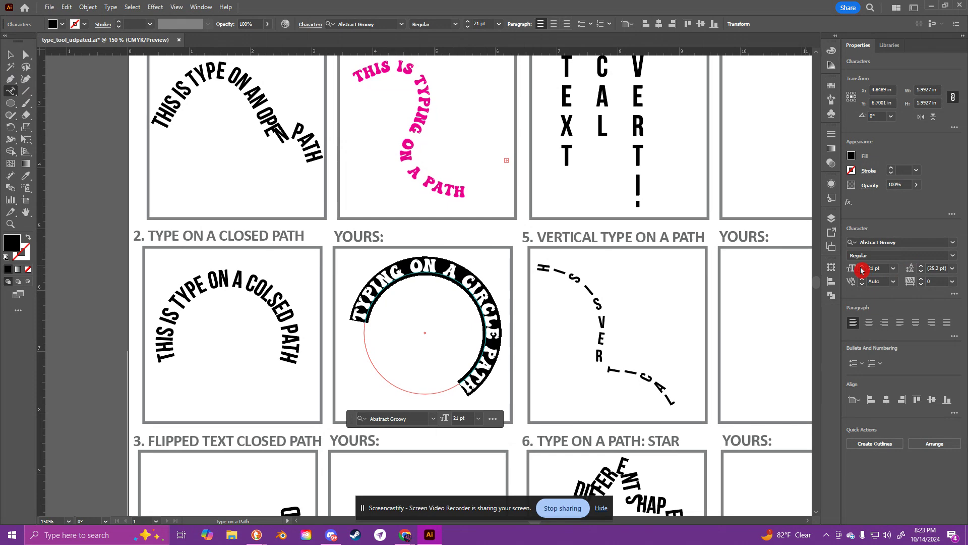
pyautogui.press('Escape')
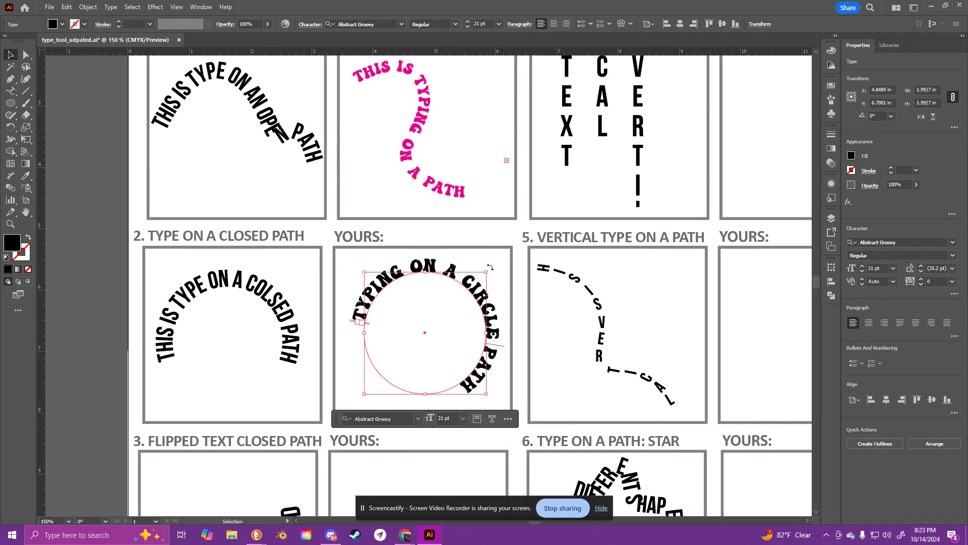
pyautogui.moveTo(490, 267); pyautogui.dragTo(450, 251)
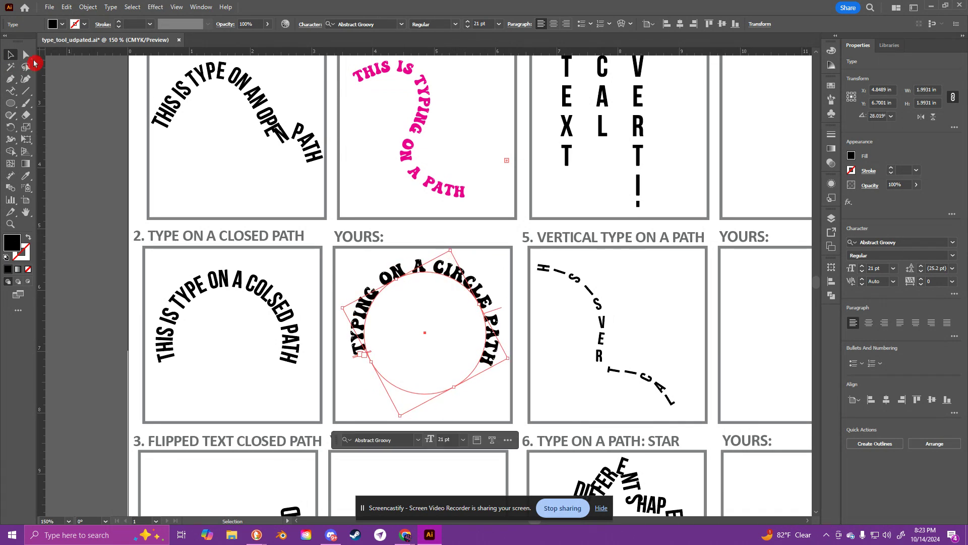
pyautogui.click(372, 394)
# Step: Duplicate the finished circle text into the empty box beside example 3, Flipped Text Closed Path
pyautogui.scroll(-3, 381, 376)
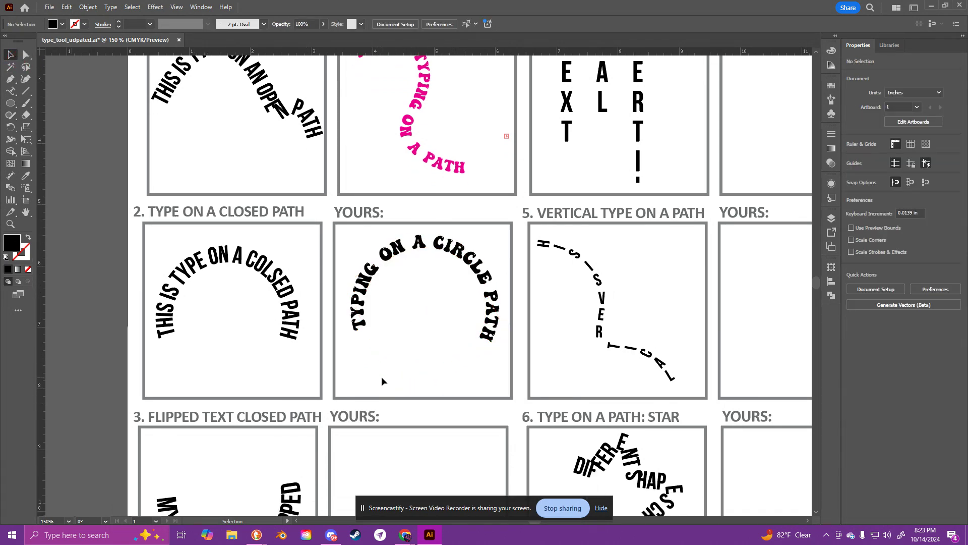
pyautogui.scroll(-1, 375, 372)
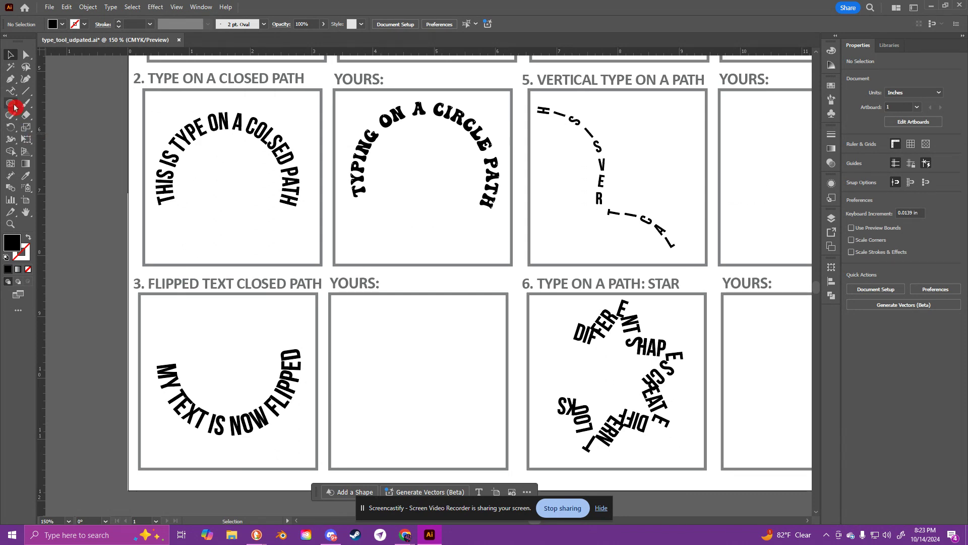
pyautogui.click(446, 116)
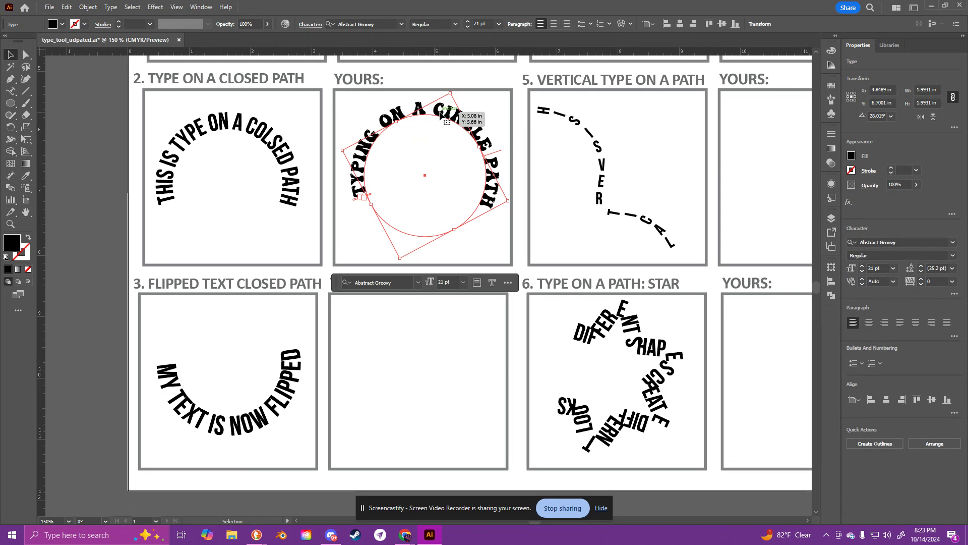
pyautogui.moveTo(441, 115); pyautogui.dragTo(433, 332)
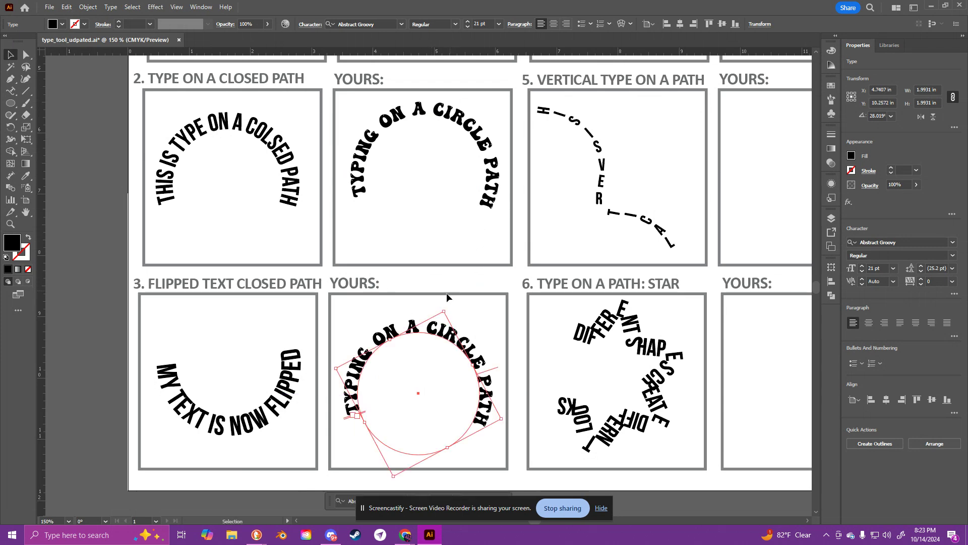
# Step: Try to flip the copied text to the inside of its circle using its center bracket, and undo the attempt
pyautogui.hotkey('ctrl', '=')
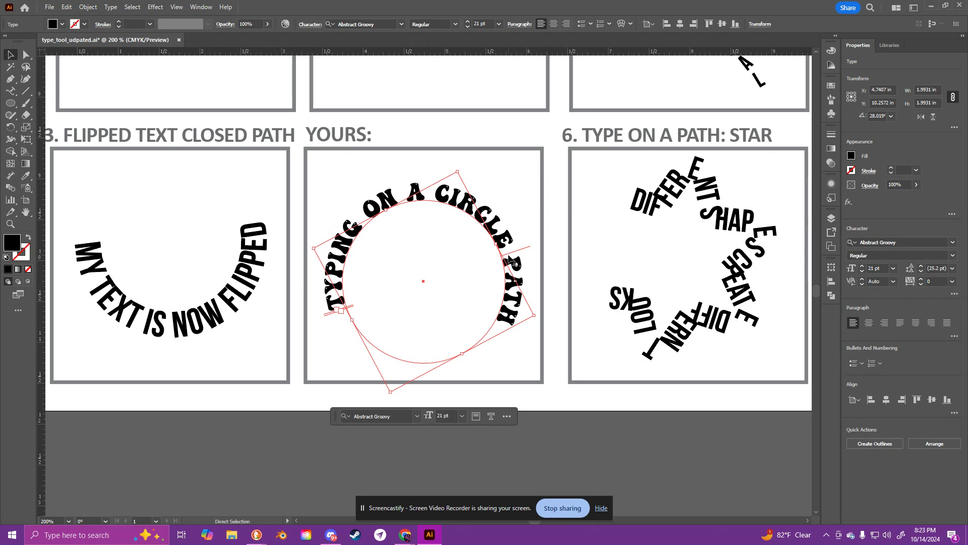
pyautogui.hotkey('ctrl', '=')
pyautogui.hotkey('ctrl', '=')
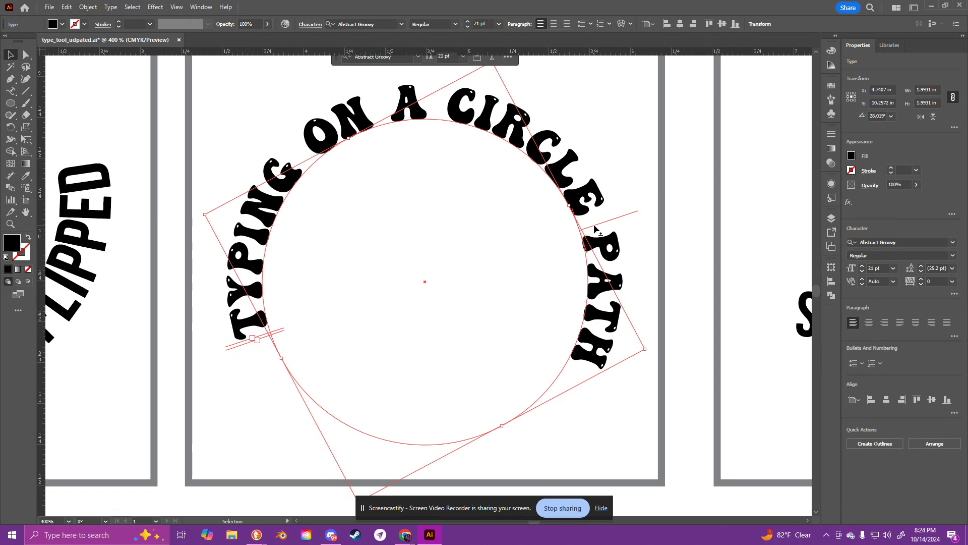
pyautogui.moveTo(594, 229); pyautogui.dragTo(546, 280)
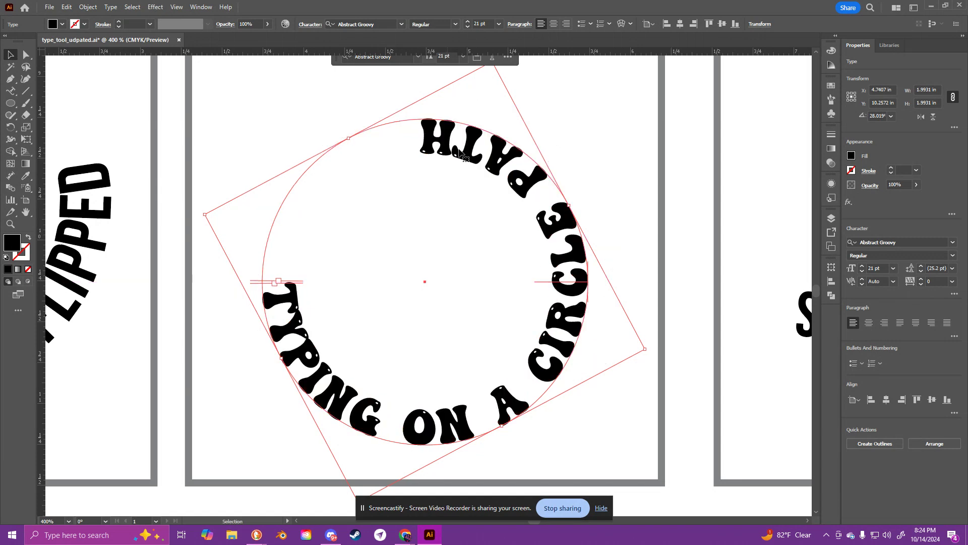
pyautogui.press('p')
pyautogui.hotkey('ctrl', '-')
pyautogui.hotkey('ctrl', '-')
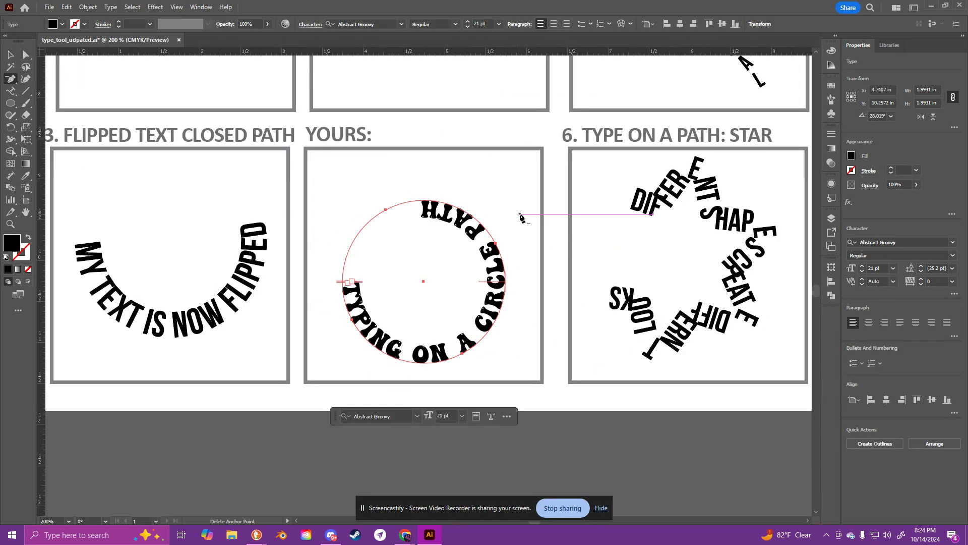
pyautogui.hotkey('ctrl', 'z')
pyautogui.hotkey('ctrl', 'z')
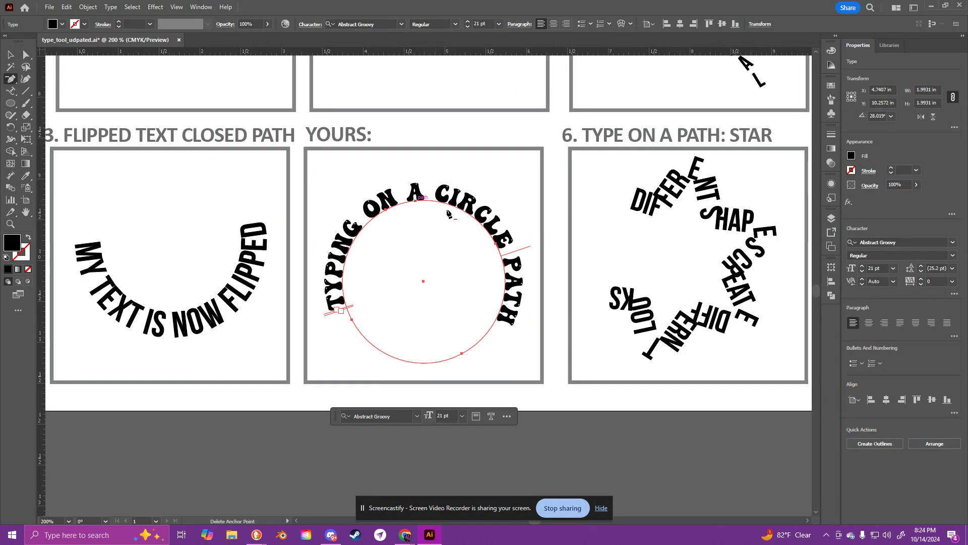
# Step: Flip the copied text inside its circle along the lower arc, rotate it to about 35° and shift it slightly up
pyautogui.press('v')
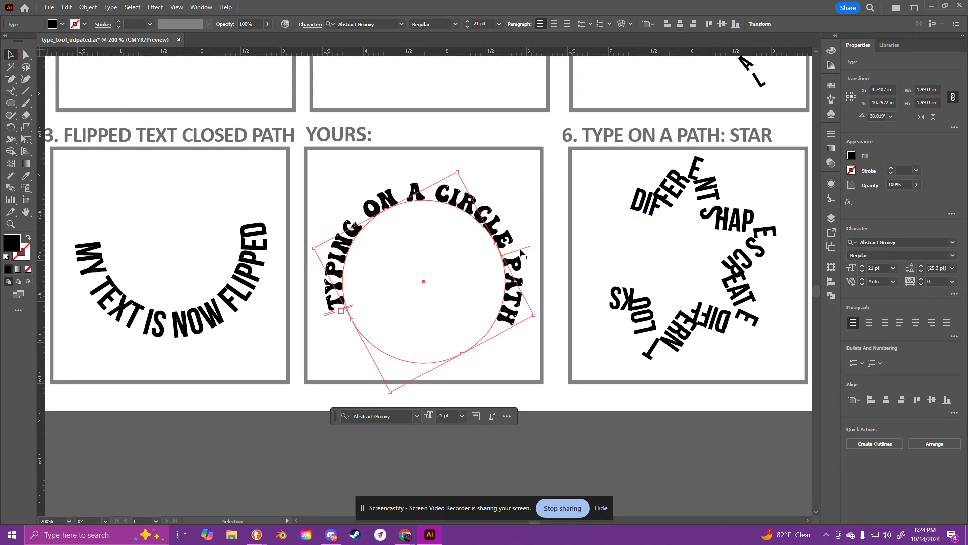
pyautogui.moveTo(524, 249); pyautogui.dragTo(442, 307)
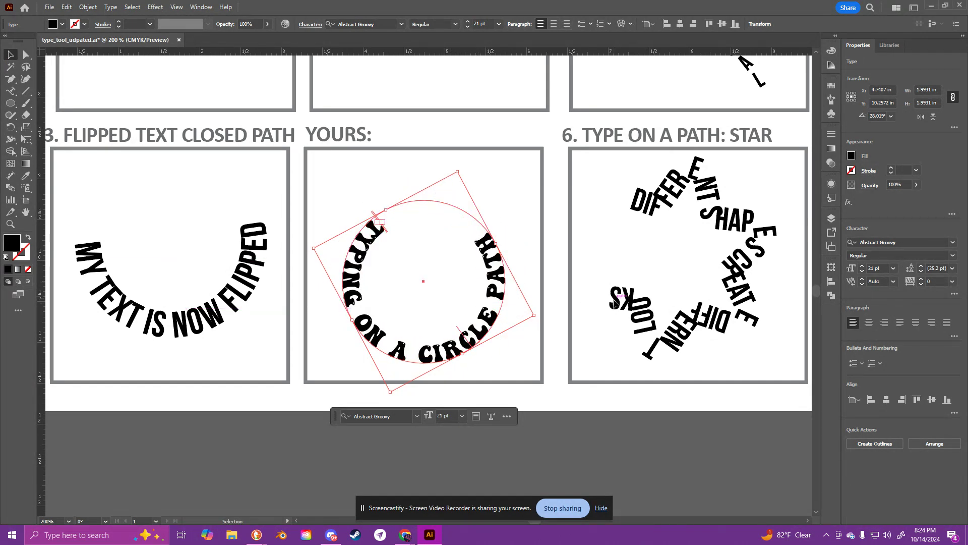
pyautogui.click(536, 237)
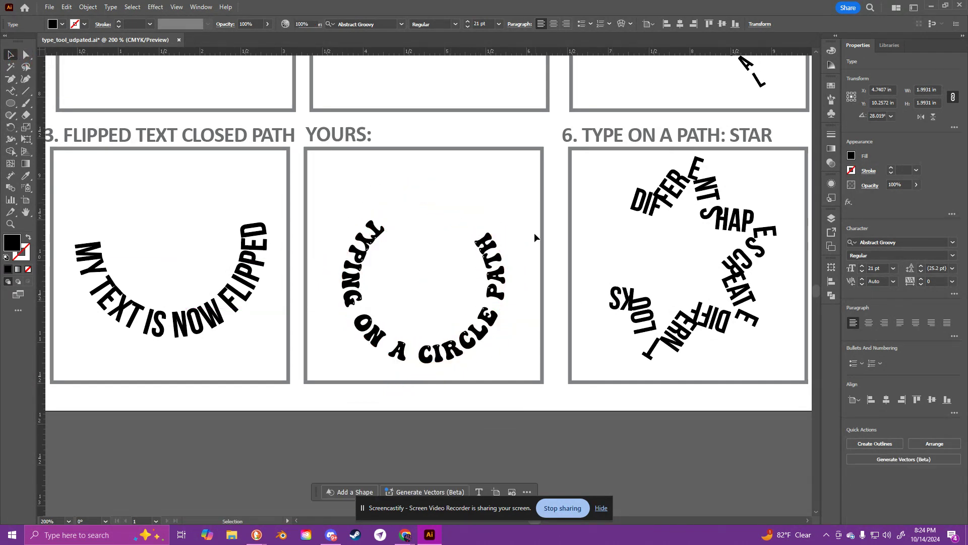
pyautogui.click(506, 275)
pyautogui.moveTo(529, 270); pyautogui.dragTo(438, 149)
pyautogui.hotkey('ctrl', '-')
pyautogui.hotkey('ctrl', '-')
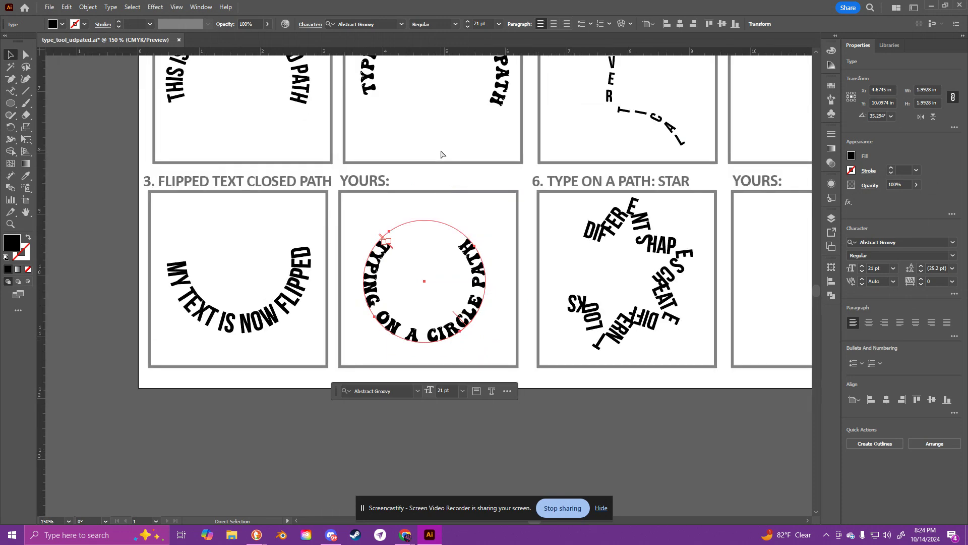
pyautogui.click(512, 199)
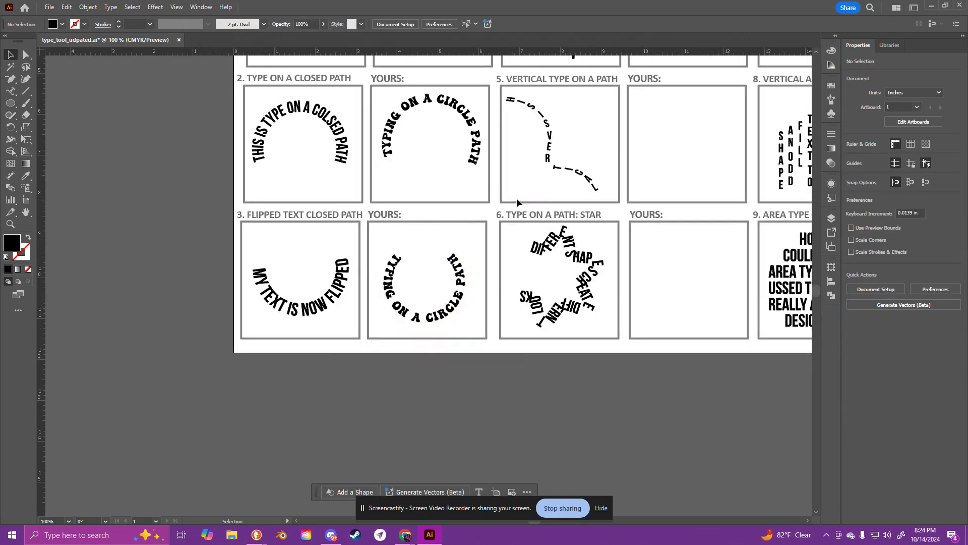
# Step: Replace the flipped text in the box beside example 3 with "TYPING INSIDE THE CIRCLE"
pyautogui.moveTo(640, 136); pyautogui.dragTo(515, 216)
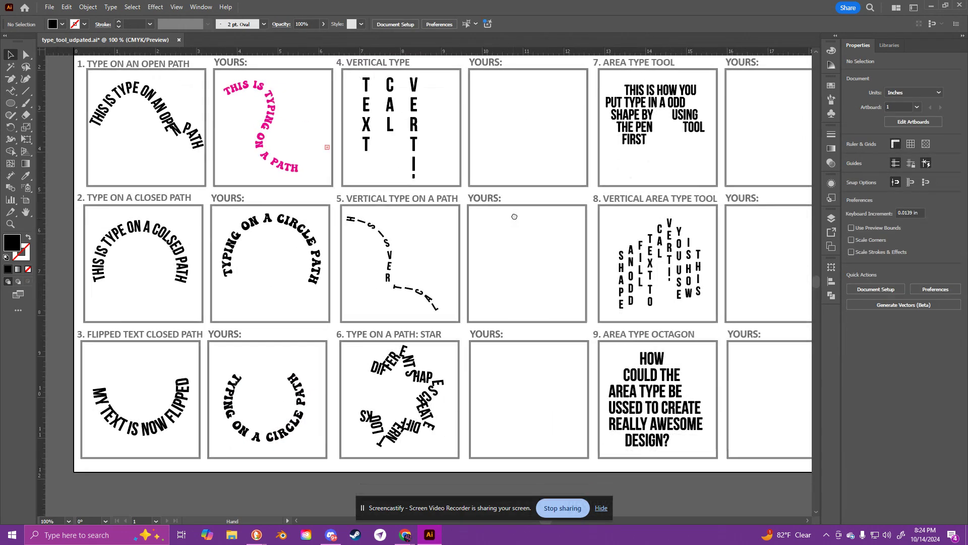
pyautogui.doubleClick(276, 427)
pyautogui.hotkey('ctrl', 'a')
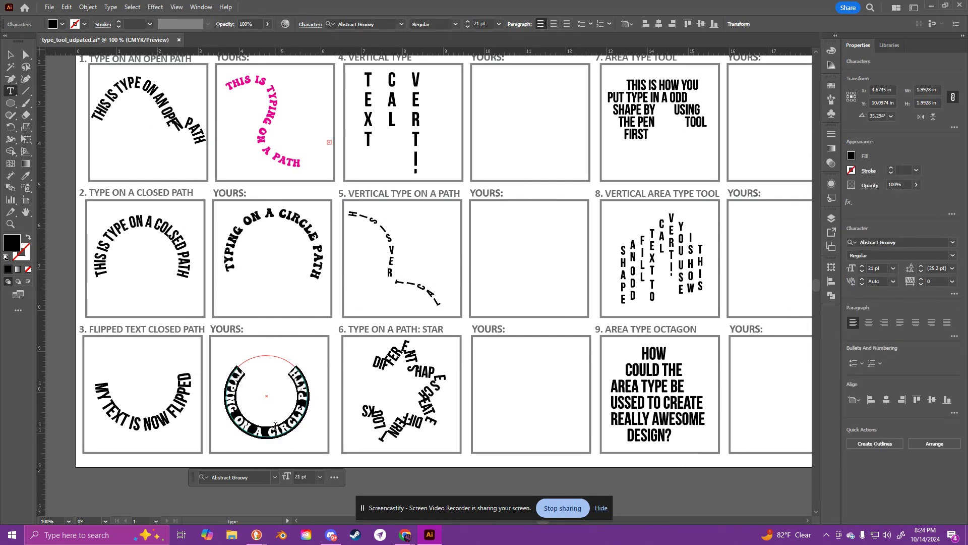
pyautogui.write('I')
pyautogui.write('YPIN')
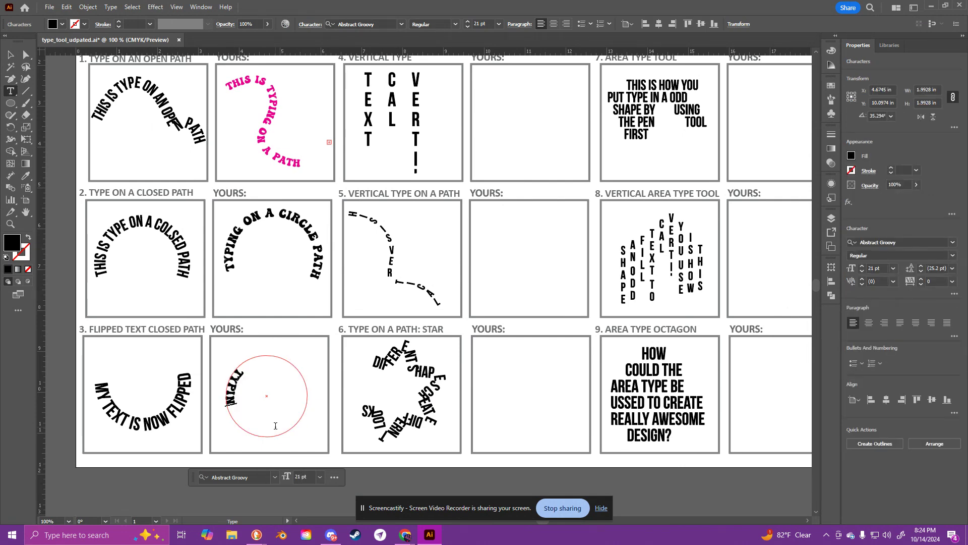
pyautogui.write('G INSIDE')
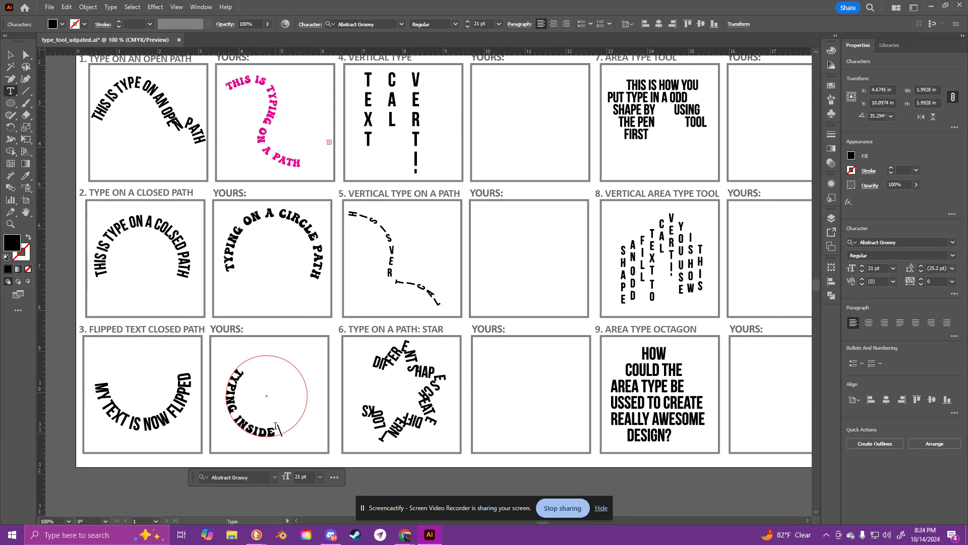
pyautogui.write(' THE CIRCLE')
pyautogui.click(10, 55)
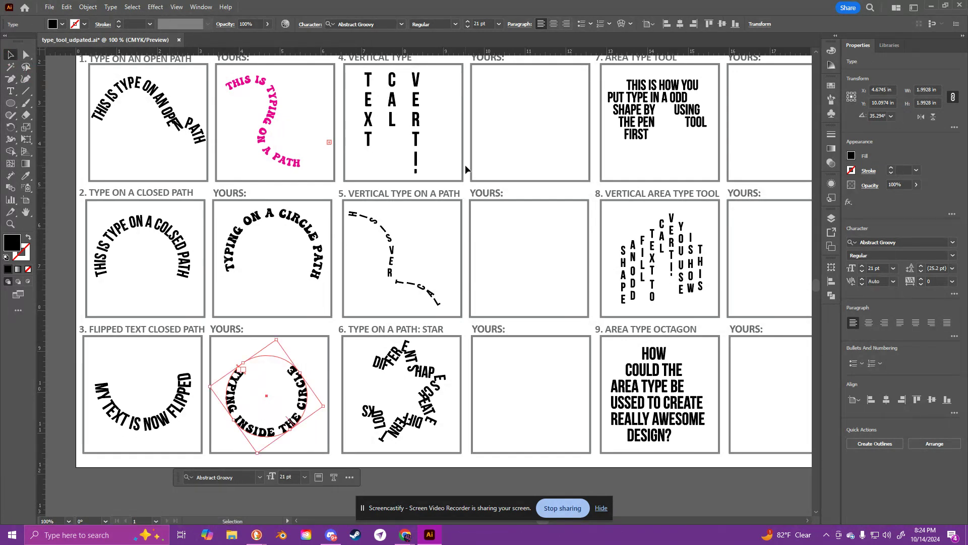
# Step: Create a vertical type area about 2.1 by 2.0 in inside the empty box beside example 4, Vertical Type
pyautogui.moveTo(453, 156); pyautogui.dragTo(306, 219)
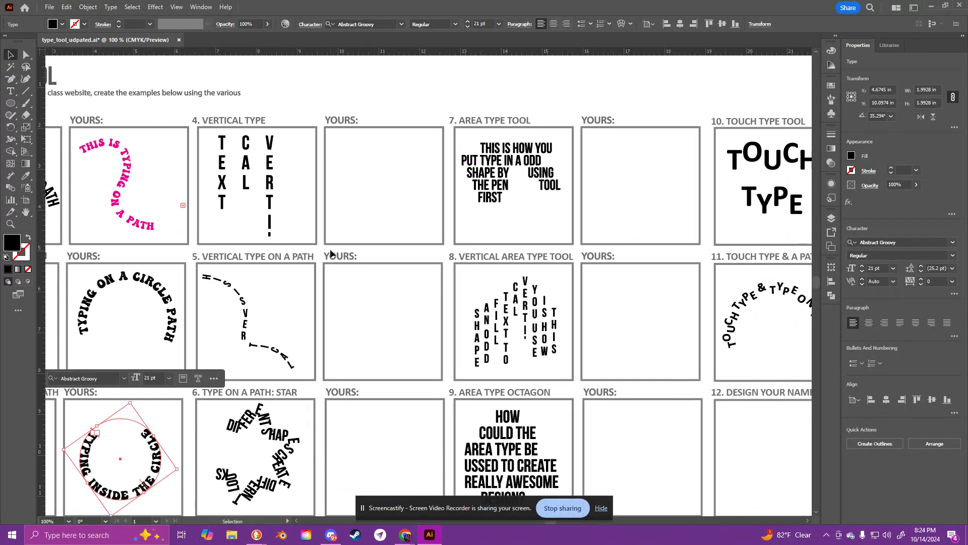
pyautogui.click(10, 91)
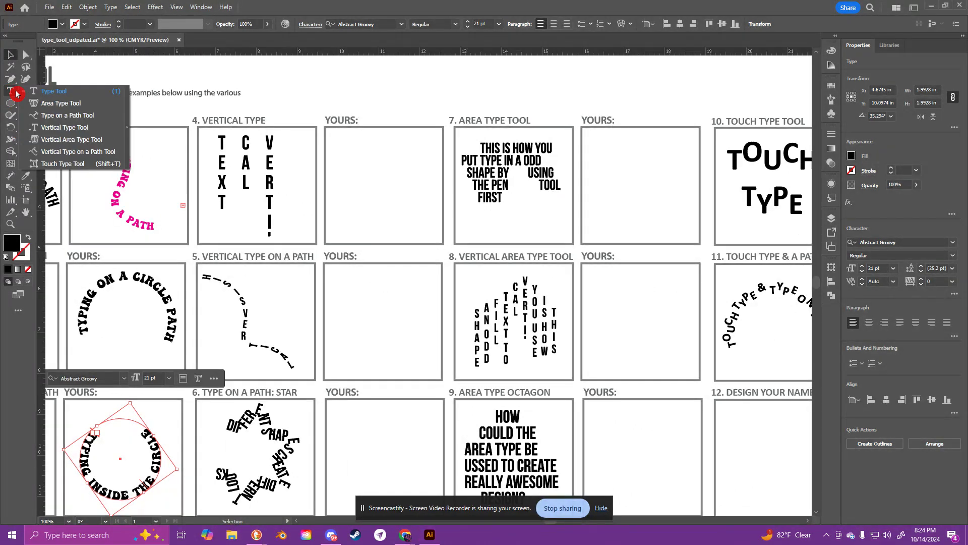
pyautogui.click(44, 127)
pyautogui.click(341, 141)
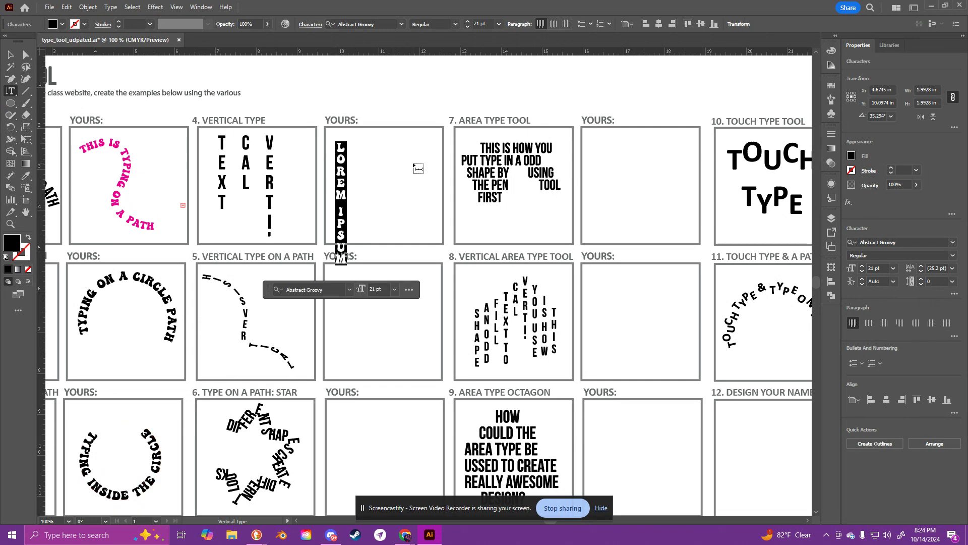
pyautogui.hotkey('ctrl', 'z')
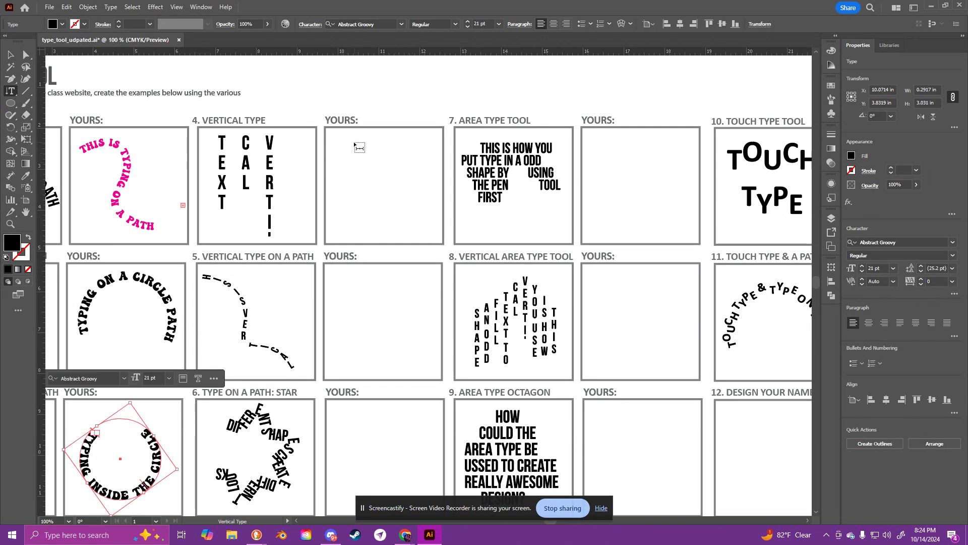
pyautogui.moveTo(338, 138); pyautogui.dragTo(426, 221)
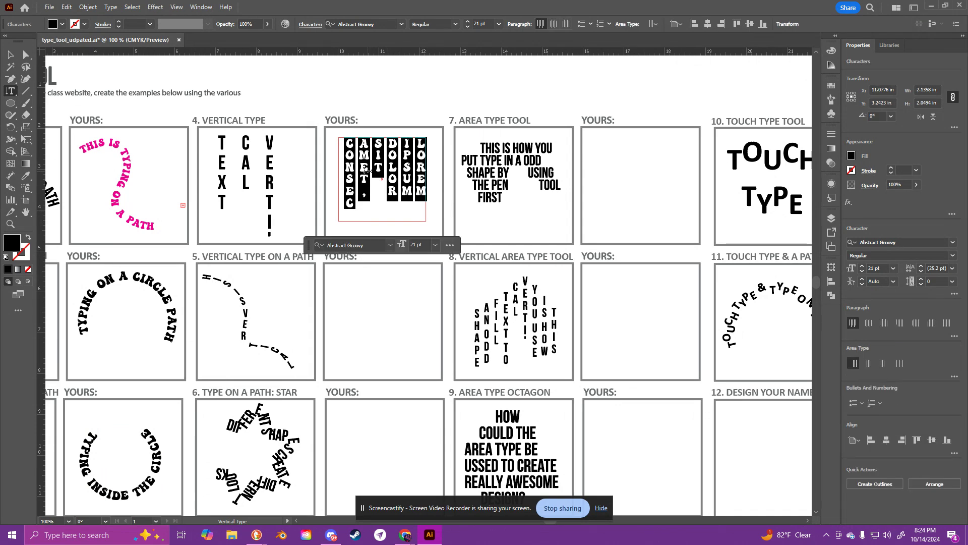
# Step: Replace the placeholder in the vertical type area with the text "VERTI-CAL TEXT", broken after the hyphen
pyautogui.write('TE')
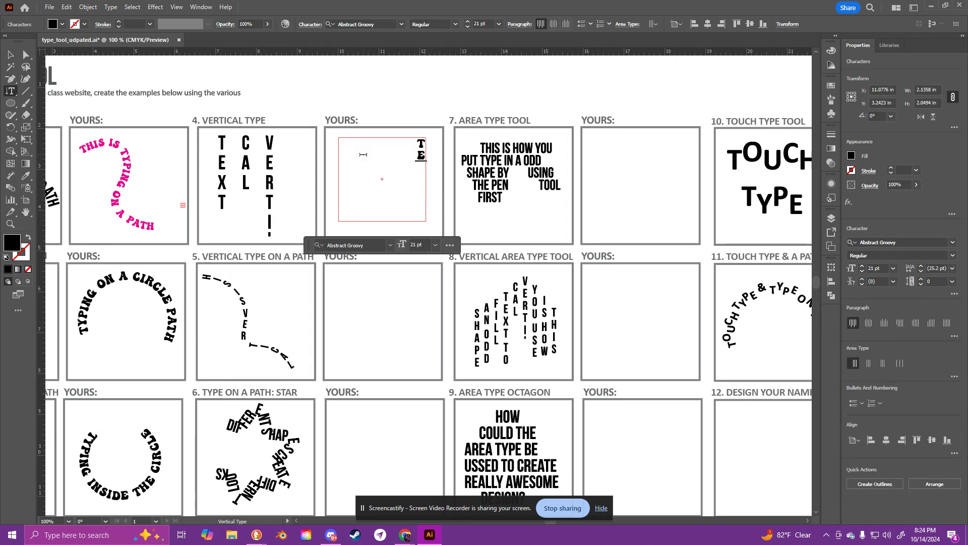
pyautogui.press('BackSpace')
pyautogui.press('BackSpace')
pyautogui.write('VERTCIA')
pyautogui.press('BackSpace')
pyautogui.write('I')
pyautogui.press('Return')
pyautogui.write('CAL TEXT')
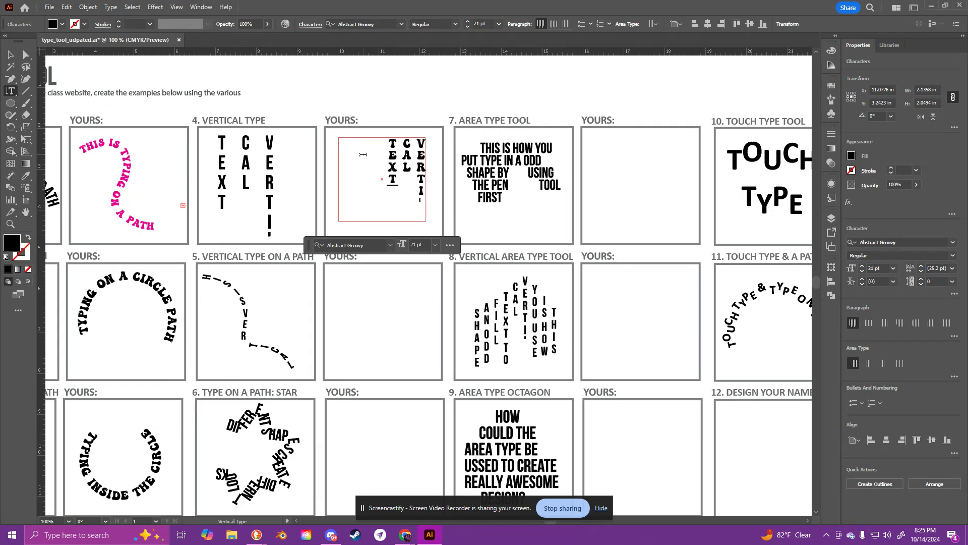
pyautogui.write(' TYPING IS CON-FUSING')
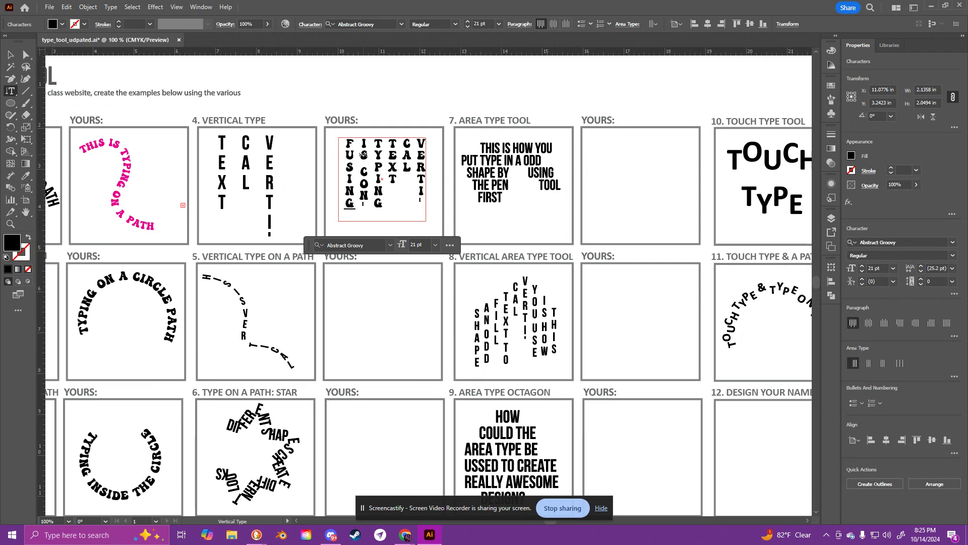
# Step: Continue the vertical text with "TYPING IS CON-FUSING" and deselect the finished type area
pyautogui.click(11, 55)
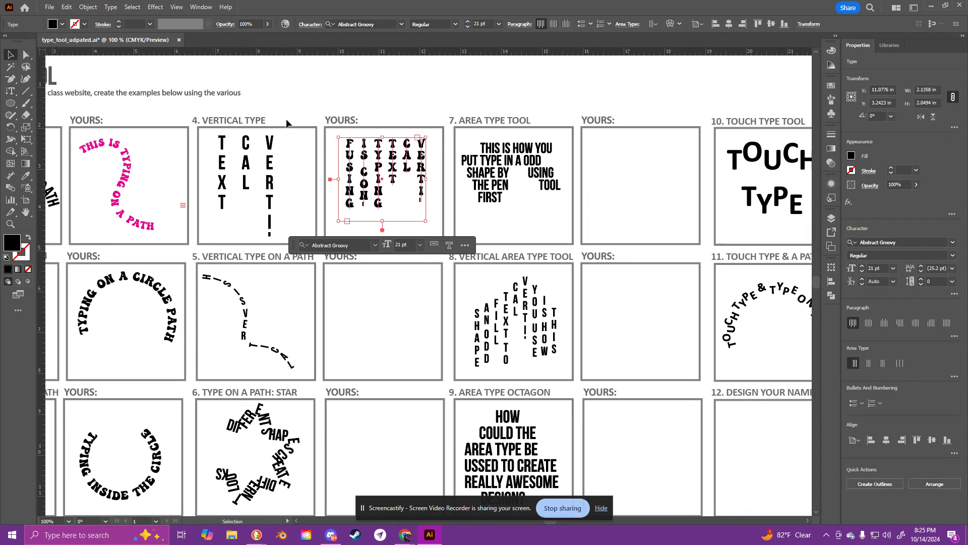
pyautogui.click(491, 181)
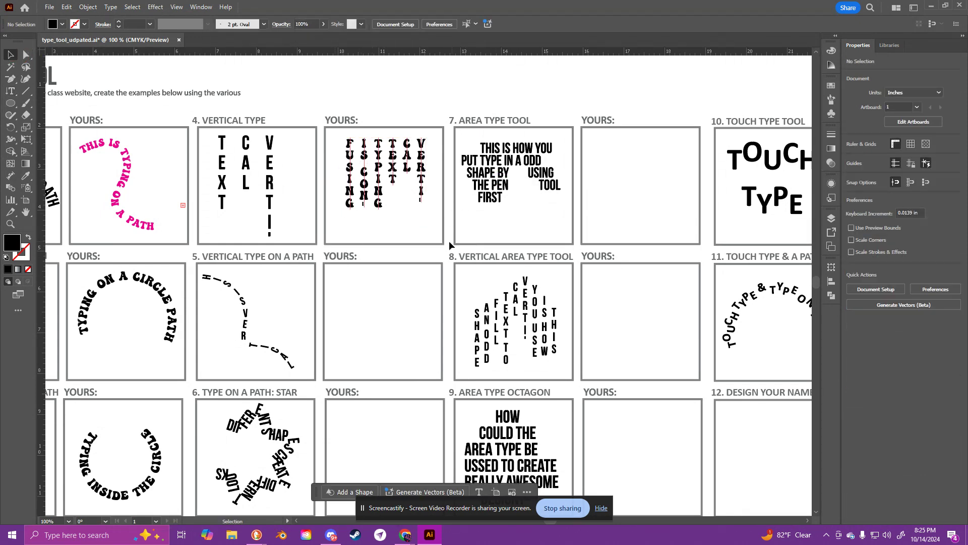
# Step: Draw an S-shaped open path about 2.1 by 2.3 in with the Pen tool beside example 5, and swap its fill and stroke
pyautogui.scroll(-1, 428, 237)
pyautogui.click(388, 191)
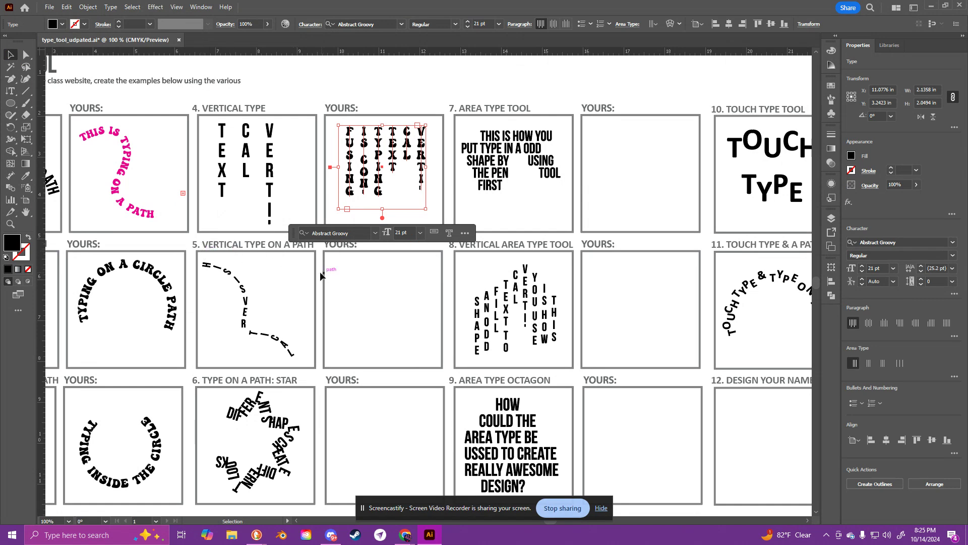
pyautogui.click(10, 79)
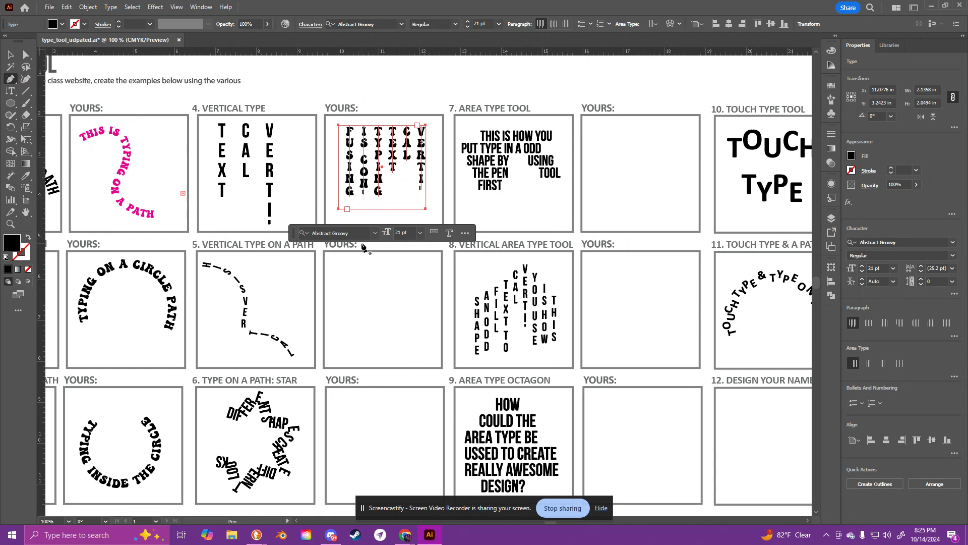
pyautogui.click(338, 262)
pyautogui.moveTo(385, 284); pyautogui.dragTo(386, 303)
pyautogui.moveTo(400, 339)
pyautogui.mouseDown()
pyautogui.moveTo(409, 347)
pyautogui.moveTo(442, 314)
pyautogui.mouseUp()
pyautogui.hotkey('ctrl', 'z')
pyautogui.hotkey('ctrl', 'z')
pyautogui.hotkey('ctrl', 'z')
pyautogui.moveTo(362, 302); pyautogui.dragTo(377, 363)
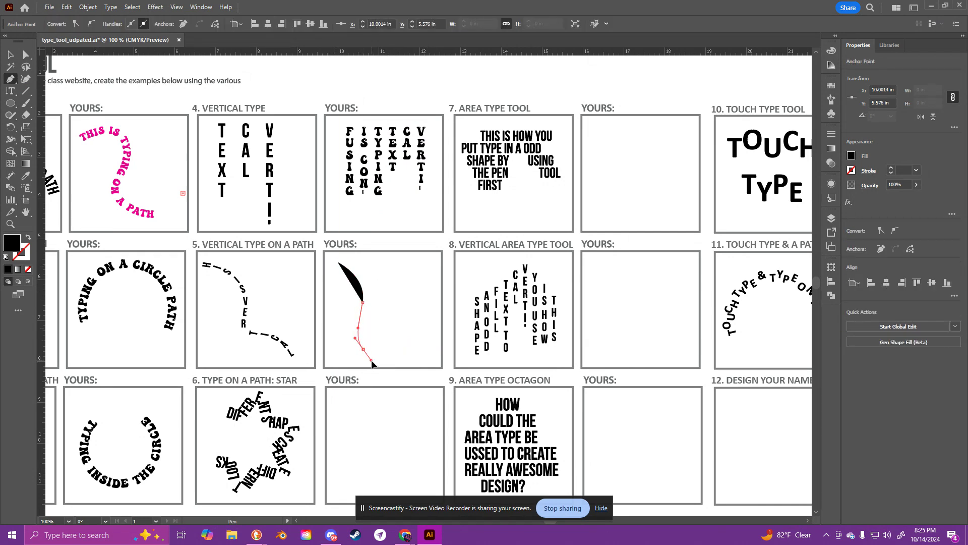
pyautogui.click(426, 354)
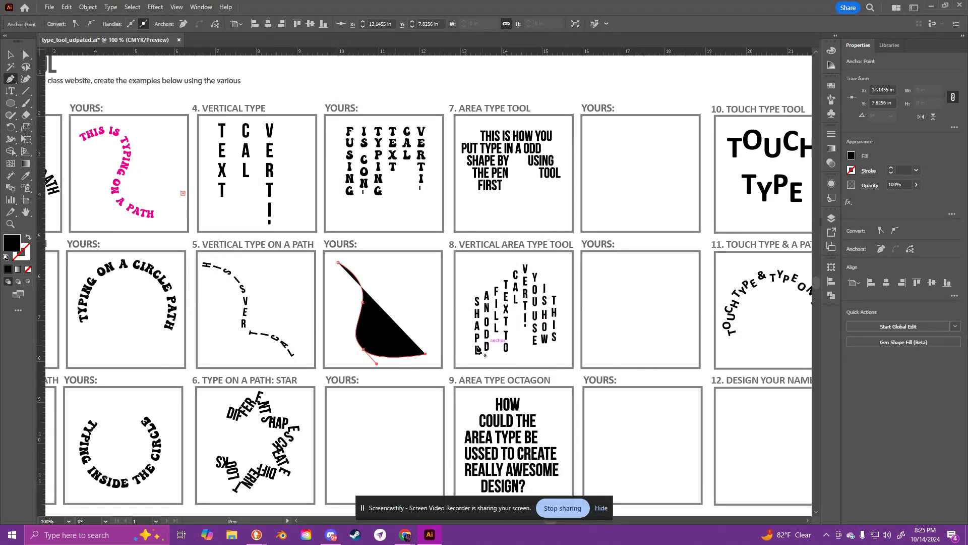
pyautogui.click(28, 239)
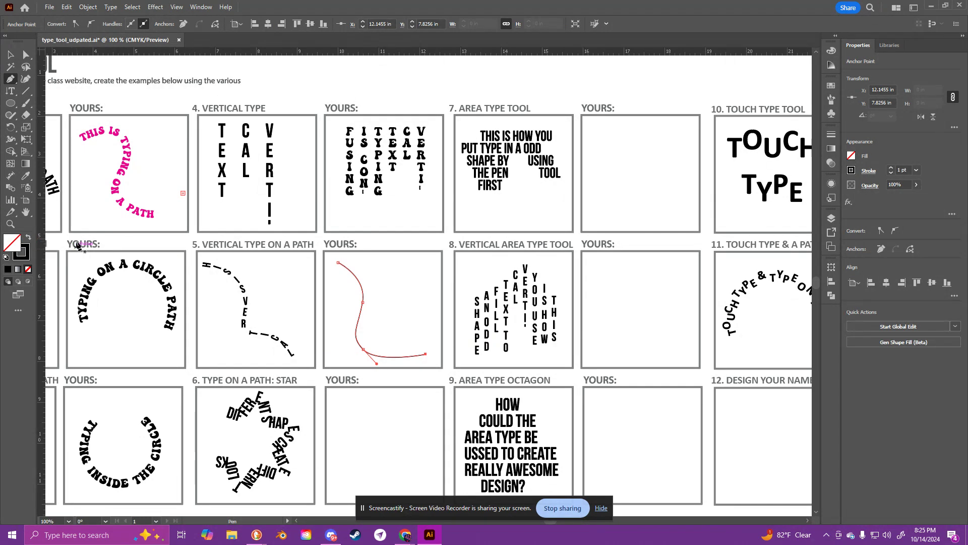
# Step: Add vertical type along the S-shaped path, replacing the placeholder with "BOOOOOOOOOO"
pyautogui.click(11, 91)
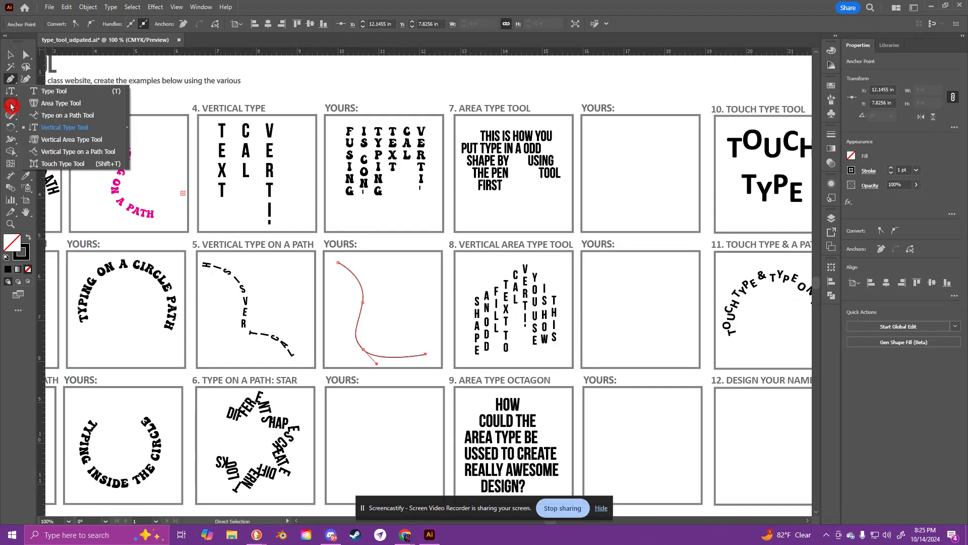
pyautogui.click(82, 152)
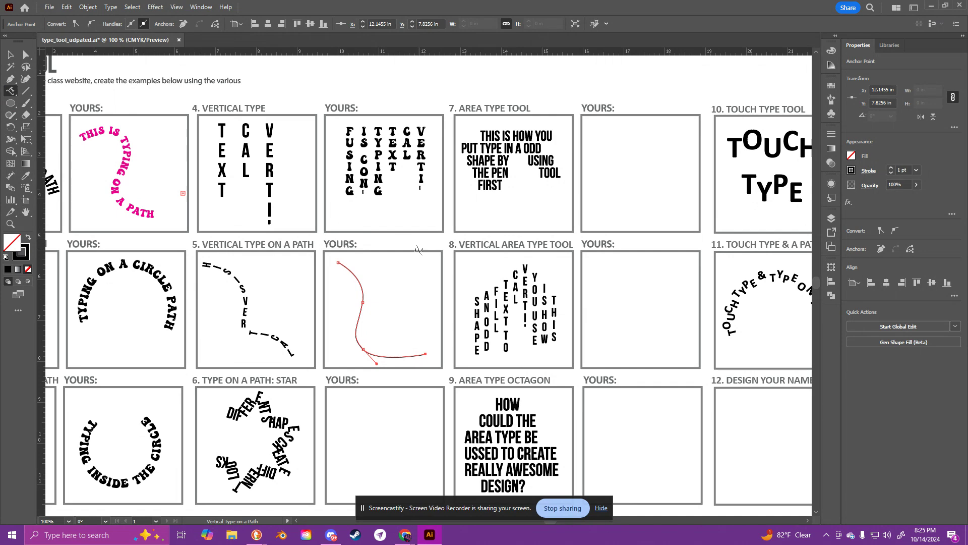
pyautogui.click(342, 265)
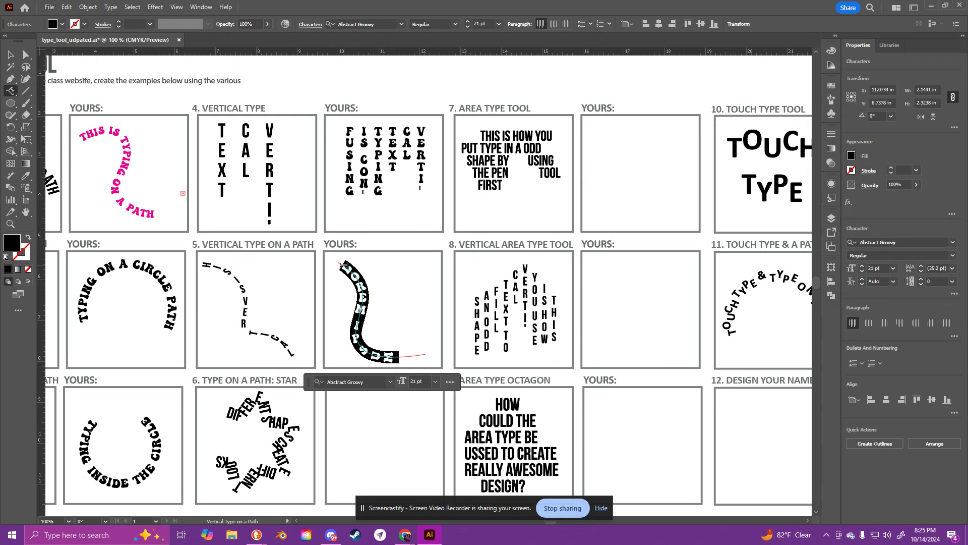
pyautogui.press('BackSpace')
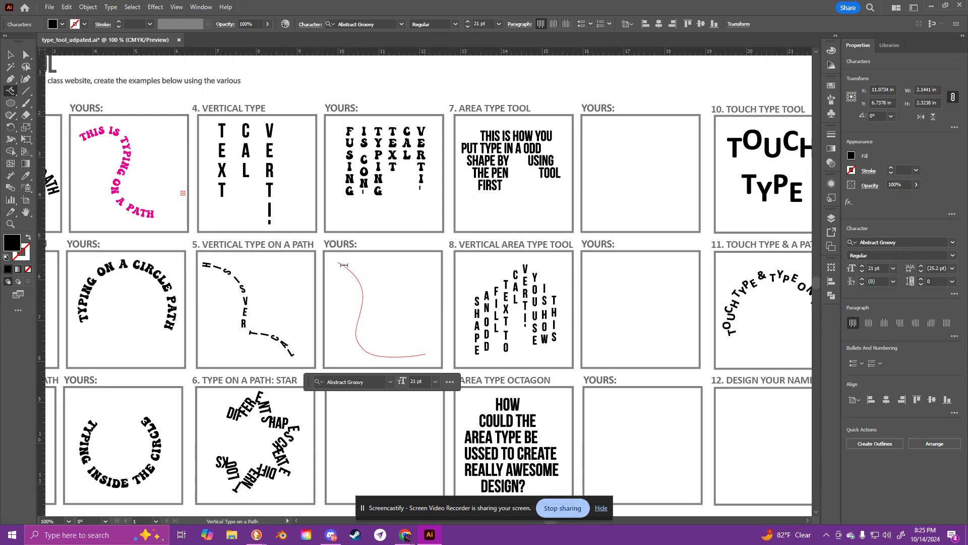
pyautogui.write('YOOOOOOOOOO')
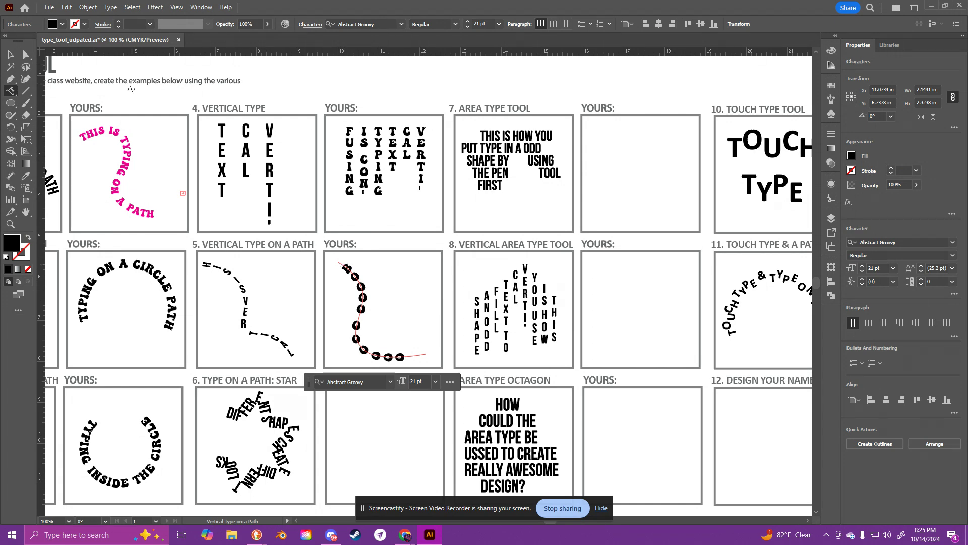
pyautogui.press('Escape')
# Step: Draw an unfilled five-pointed star about 2.4 by 2.3 in inside the empty box beside example 6, Type on a Path: Star
pyautogui.press('space')
pyautogui.moveTo(475, 300); pyautogui.dragTo(491, 197)
pyautogui.press('space')
pyautogui.moveTo(367, 313)
pyautogui.mouseDown()
pyautogui.moveTo(314, 294)
pyautogui.moveTo(402, 301)
pyautogui.moveTo(348, 302)
pyautogui.moveTo(322, 290)
pyautogui.moveTo(383, 324)
pyautogui.mouseUp()
pyautogui.press('space')
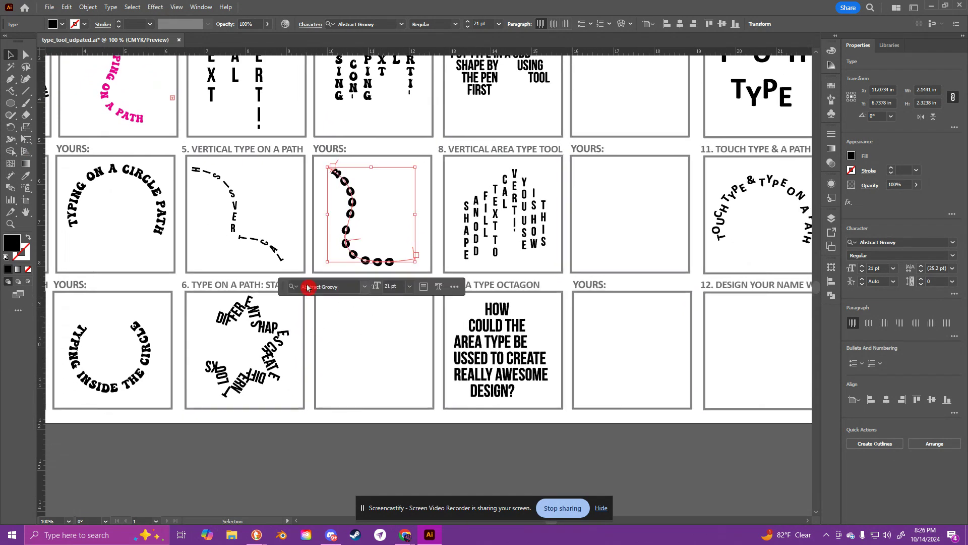
pyautogui.click(13, 110)
pyautogui.moveTo(416, 177); pyautogui.dragTo(352, 222)
pyautogui.click(8, 109)
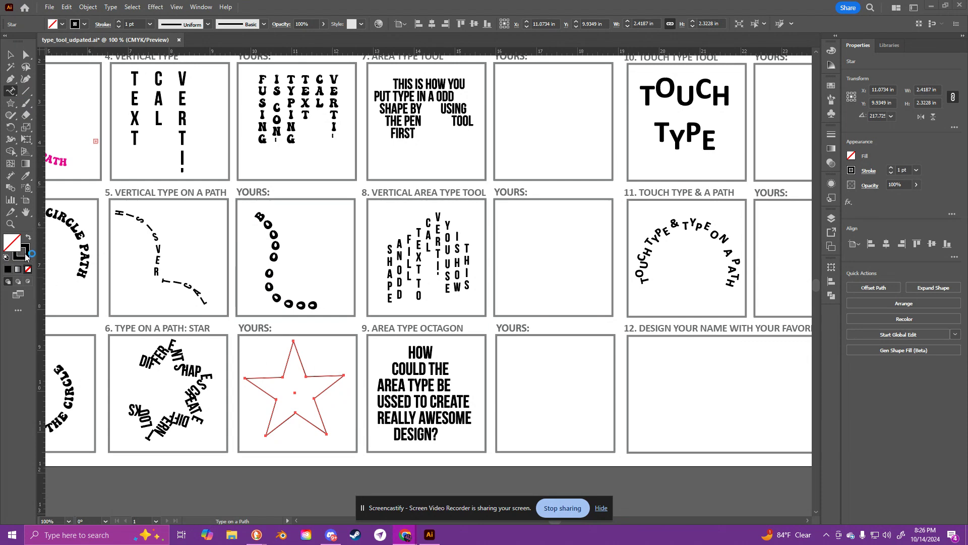
# Step: Run the text "AND YOU CAN START MY" along the star's outline with the Type on a Path tool
pyautogui.click(17, 94)
pyautogui.click(17, 93)
pyautogui.click(259, 376)
pyautogui.write('AN')
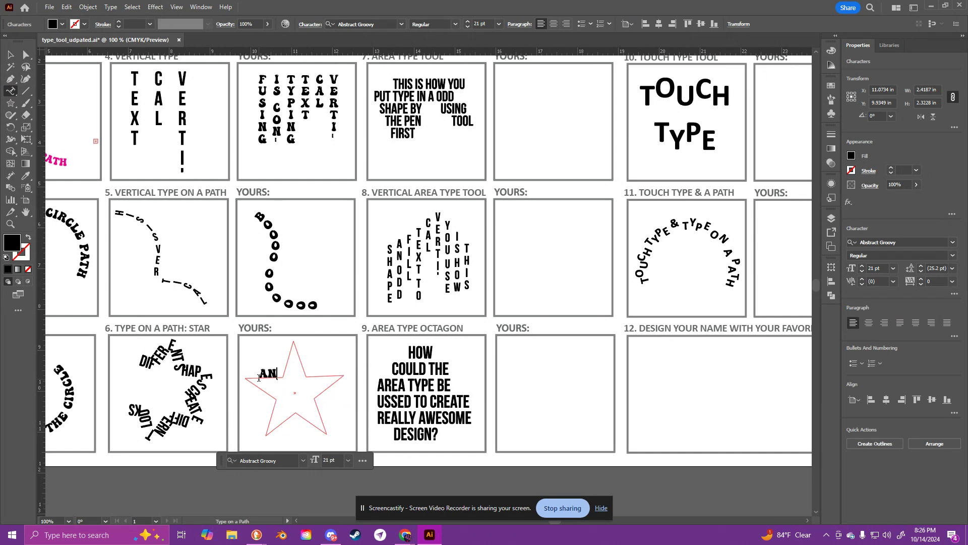
pyautogui.write('D YOU CAN STAR')
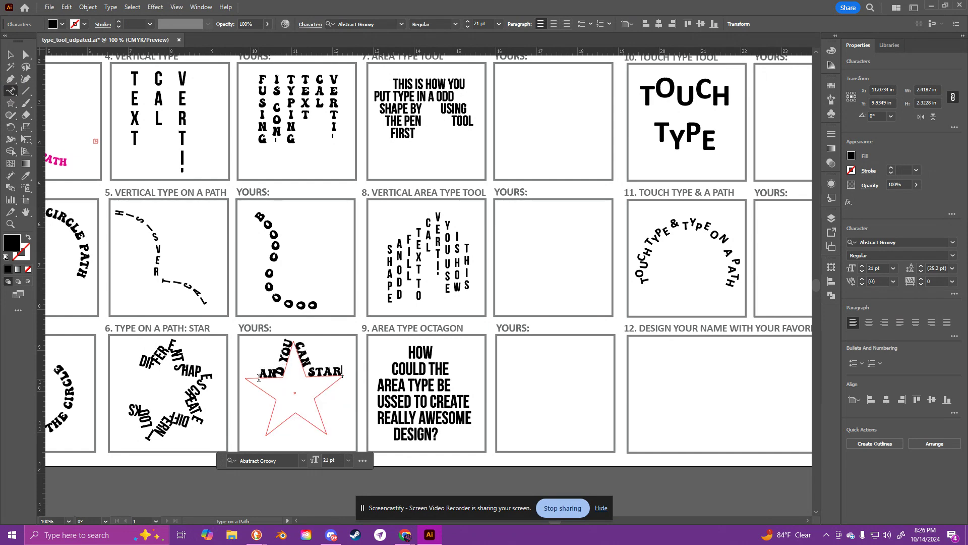
pyautogui.write('T MY WAY')
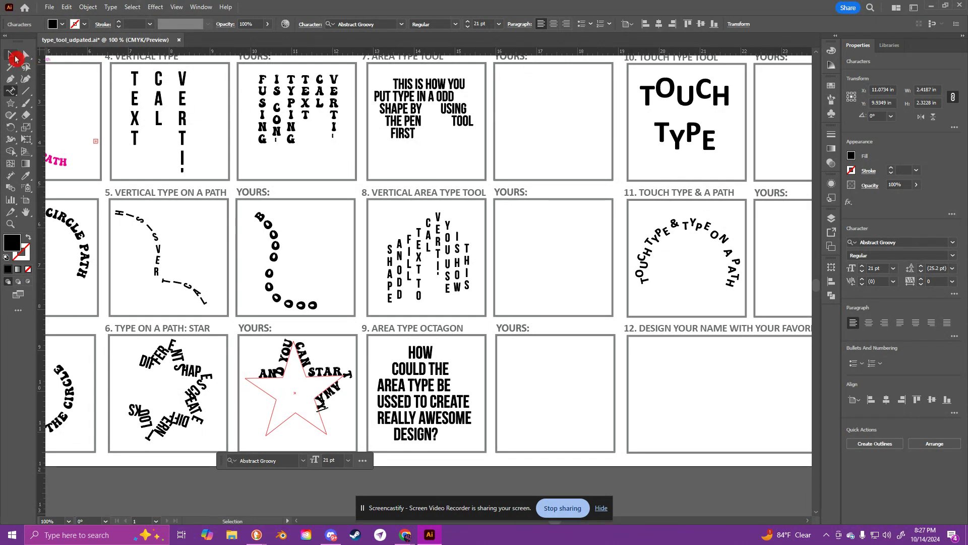
pyautogui.click(10, 54)
# Step: Draw a closed zigzag polygon about 2.5 by 2.0 in with the Pen tool beside example 7, and swap its fill and stroke
pyautogui.moveTo(464, 164); pyautogui.dragTo(329, 290)
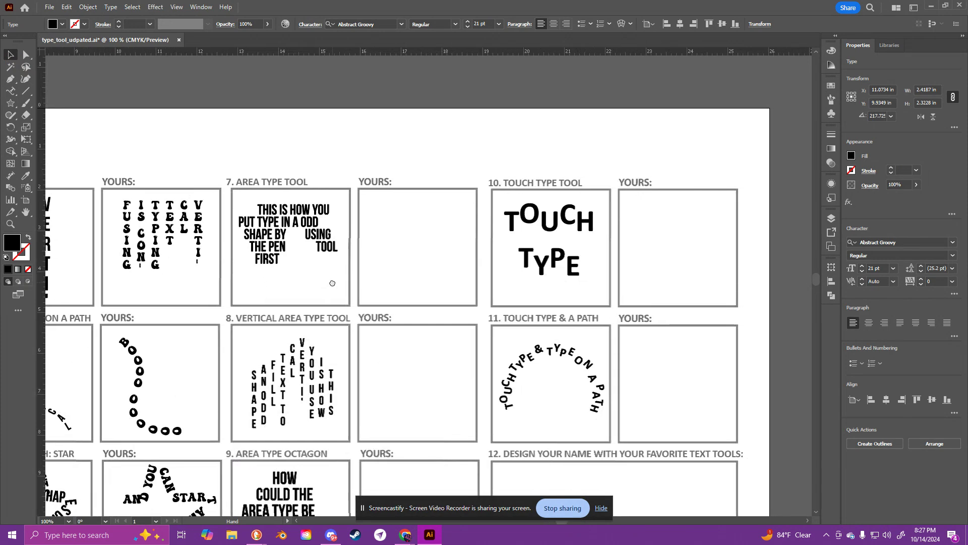
pyautogui.click(15, 96)
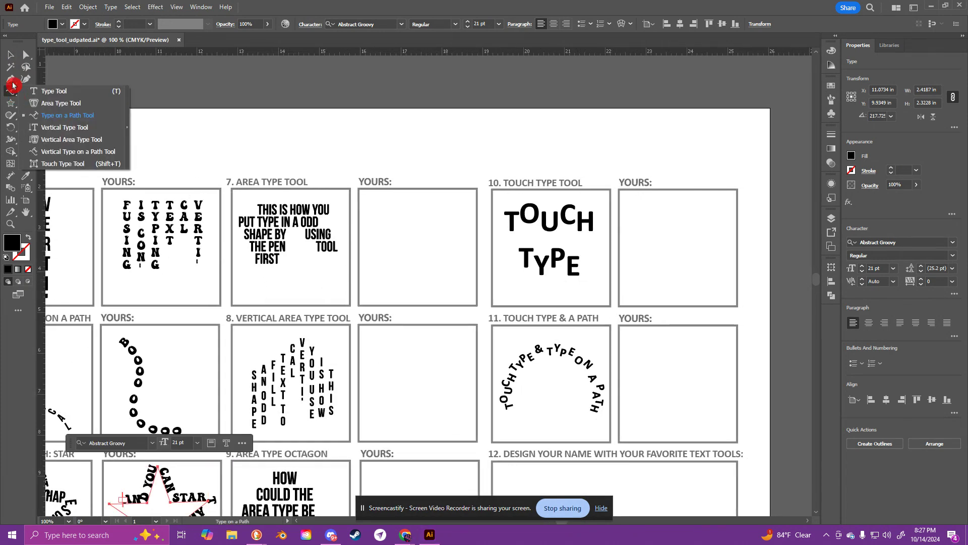
pyautogui.click(10, 79)
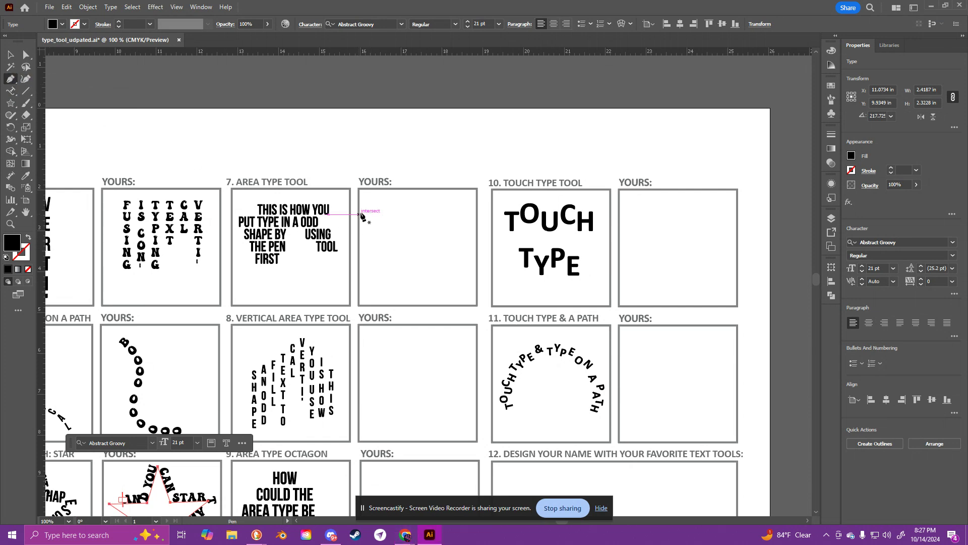
pyautogui.click(375, 204)
pyautogui.click(465, 204)
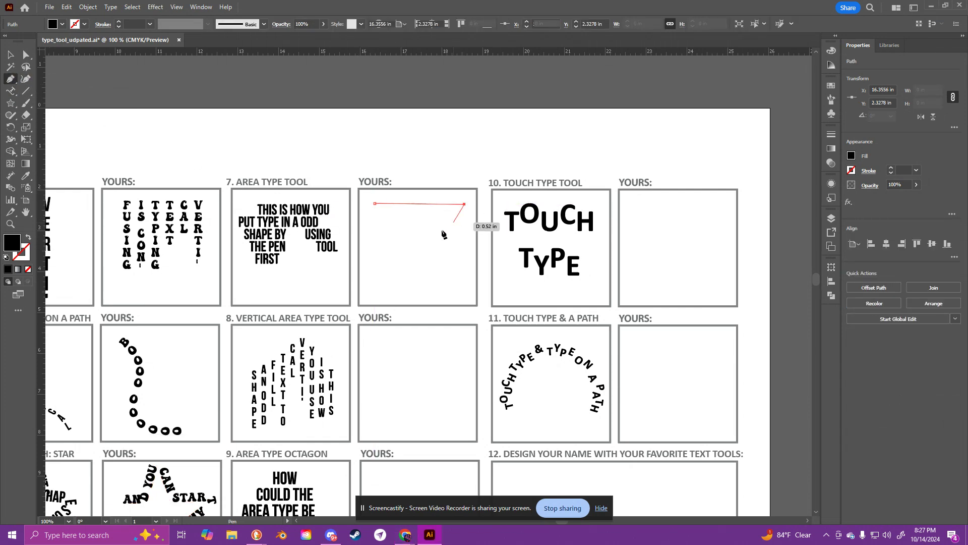
pyautogui.click(423, 239)
pyautogui.click(464, 263)
pyautogui.click(362, 283)
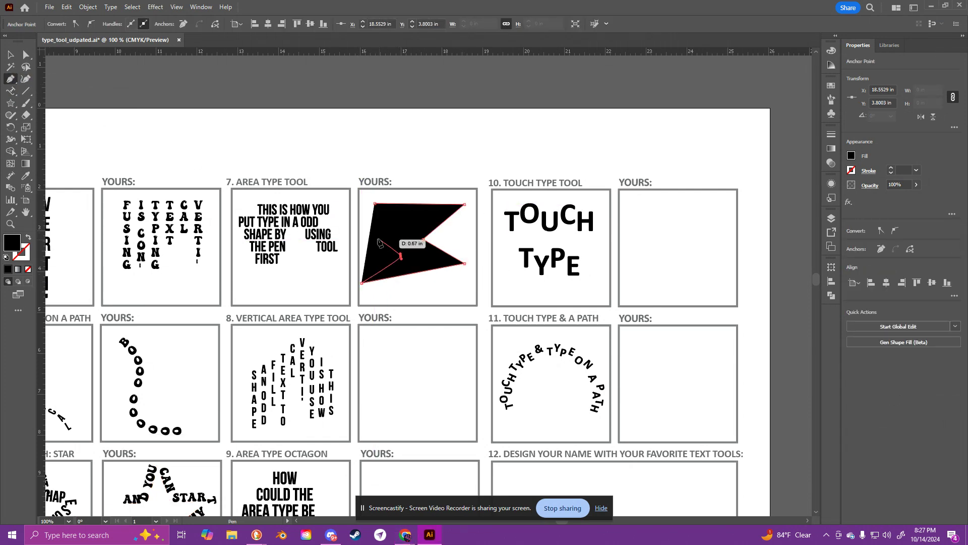
pyautogui.click(401, 256)
pyautogui.click(372, 234)
pyautogui.click(363, 199)
pyautogui.click(374, 203)
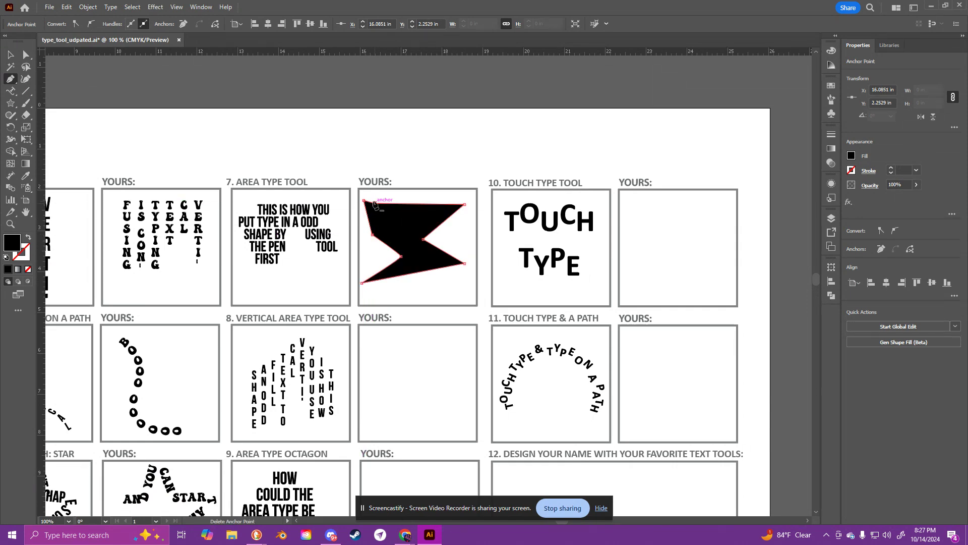
pyautogui.click(29, 237)
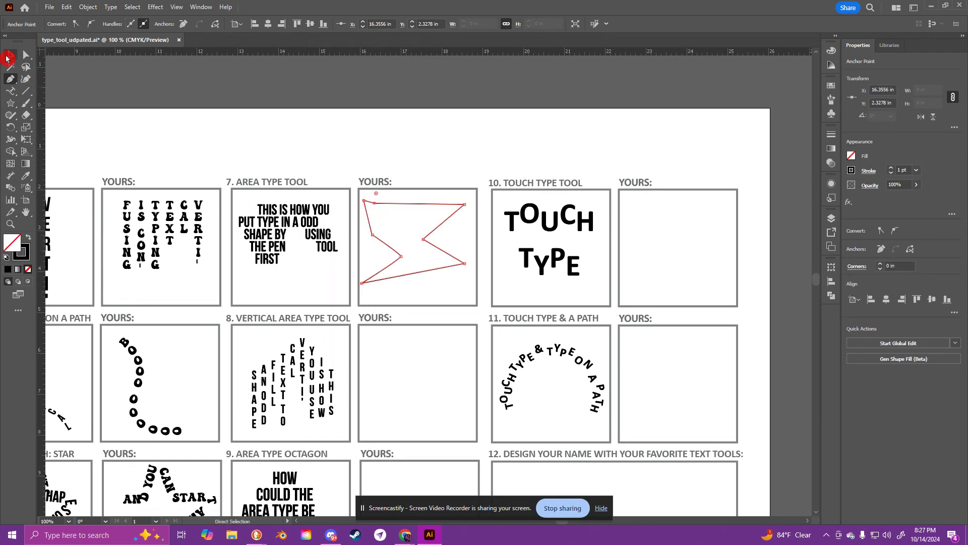
# Step: Try to turn the zigzag polygon into a text container with the Area Type tool, and undo the attempt
pyautogui.click(11, 95)
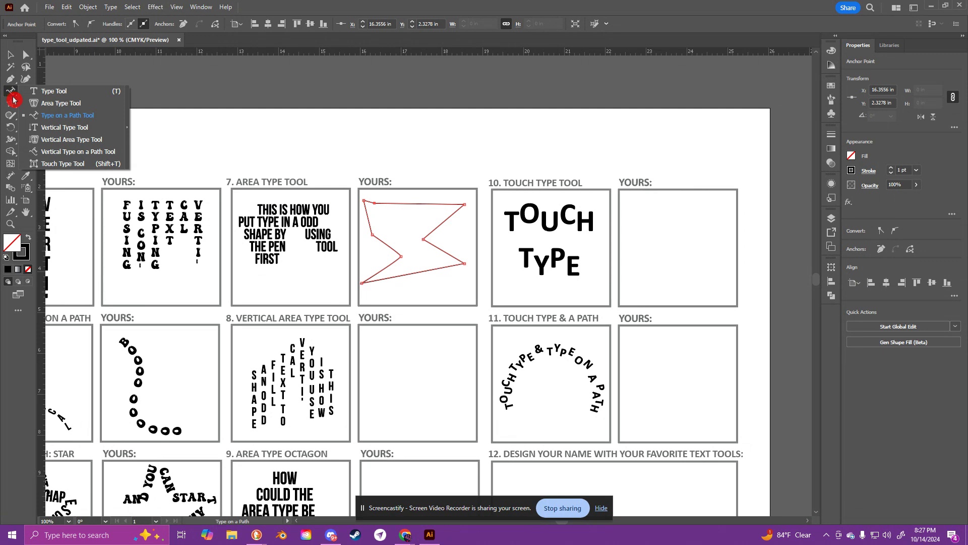
pyautogui.click(70, 104)
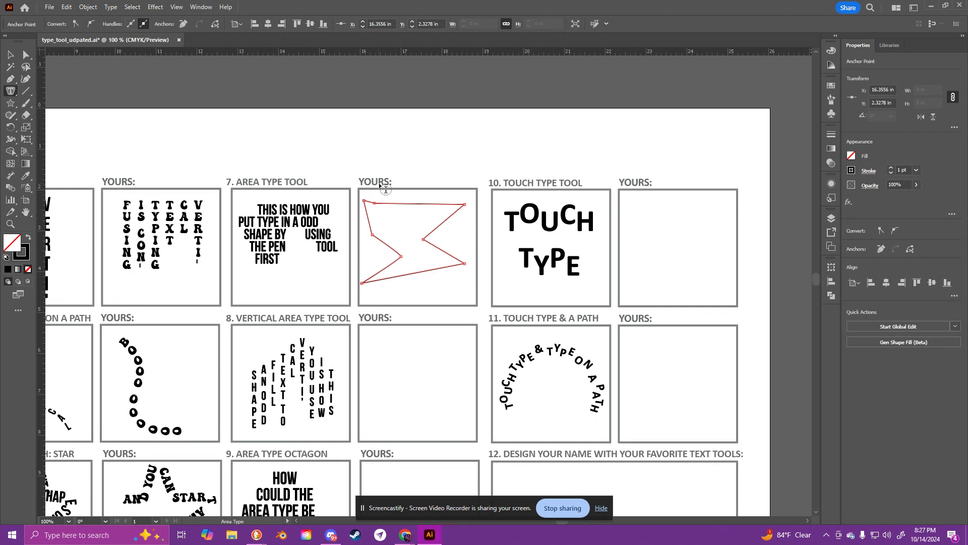
pyautogui.click(377, 217)
pyautogui.press('Return')
pyautogui.click(385, 203)
pyautogui.hotkey('ctrl', 'z')
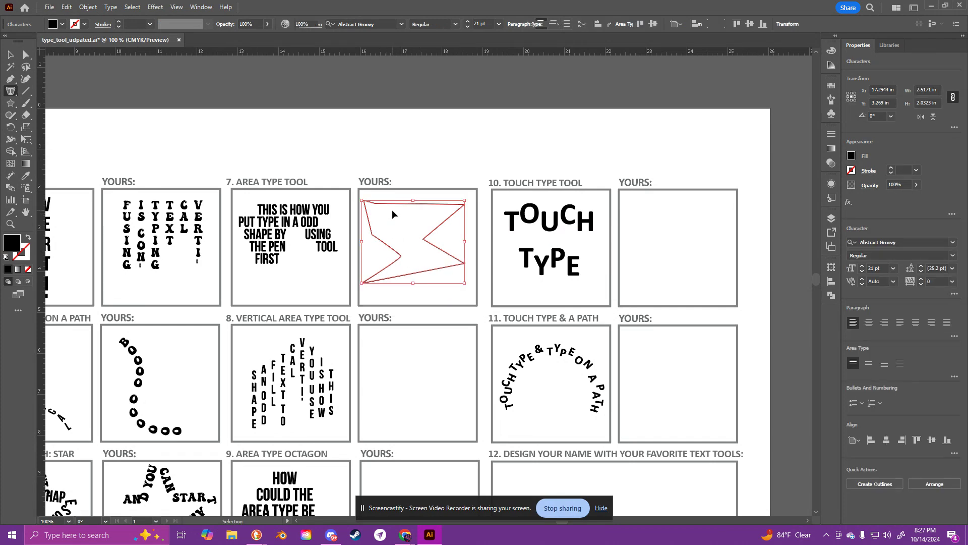
# Step: Turn the zigzag polygon beside example 7 into an area type container and set its text size to 18 pt
pyautogui.hotkey('ctrl', 'z')
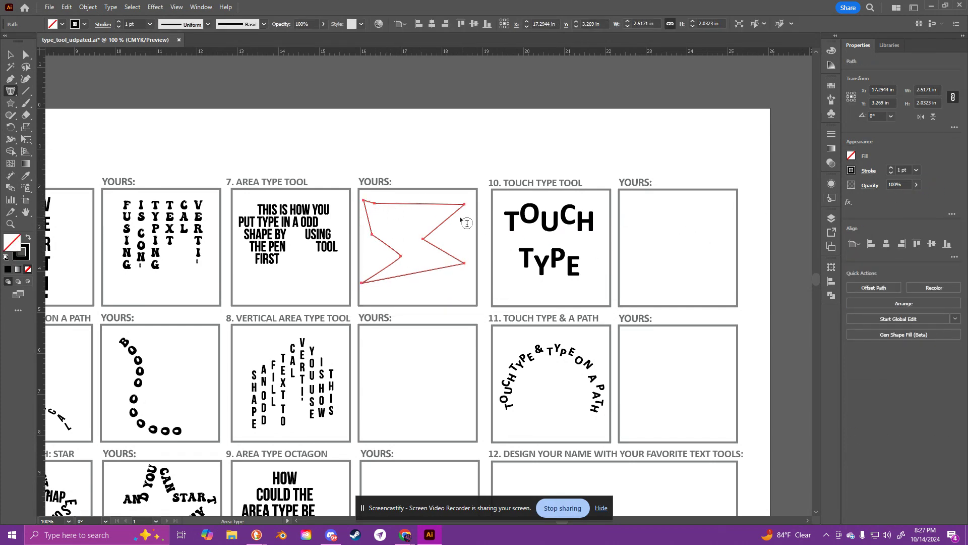
pyautogui.click(412, 203)
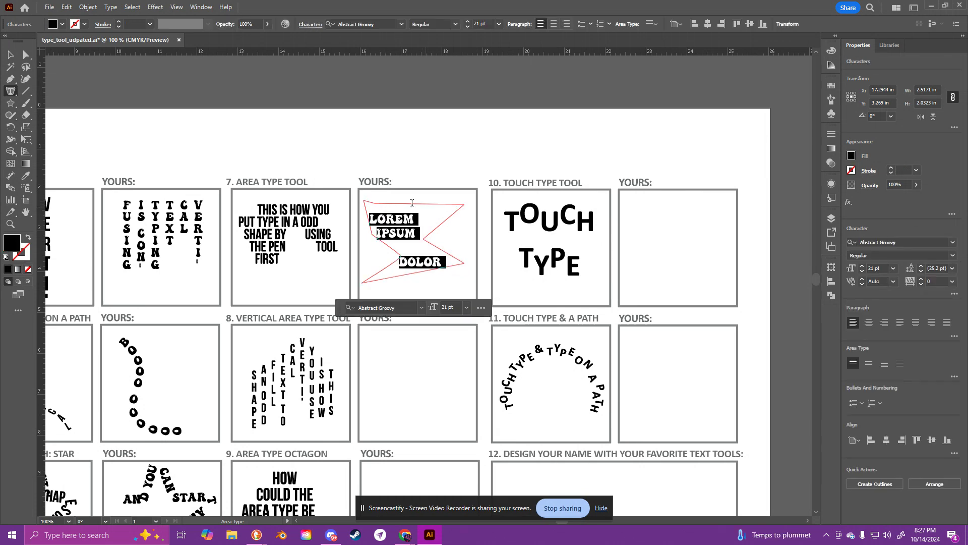
pyautogui.click(467, 307)
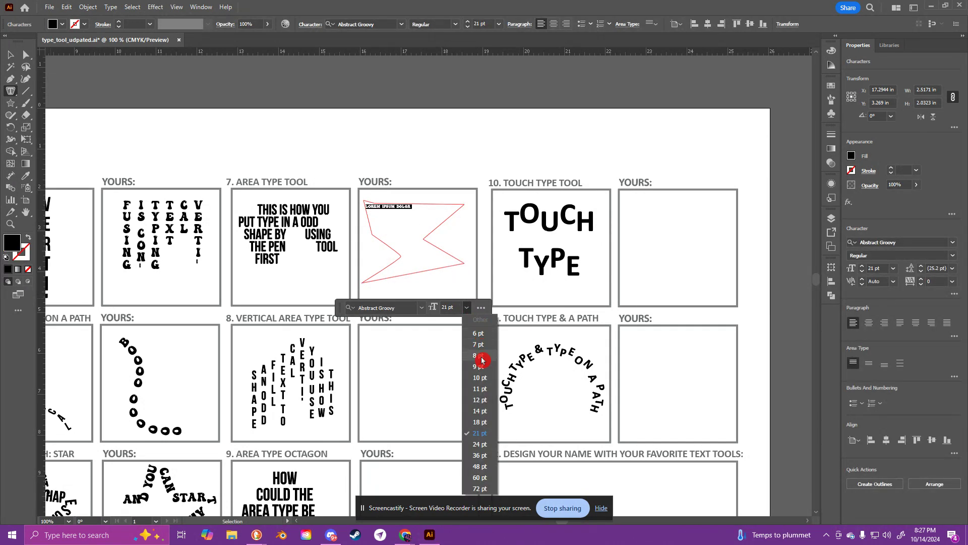
pyautogui.click(479, 422)
# Step: Replace the placeholder text in the zigzag polygon with "THIS IS HOW YOU TYPE INSIDE OF A SHAPE"
pyautogui.press('BackSpace')
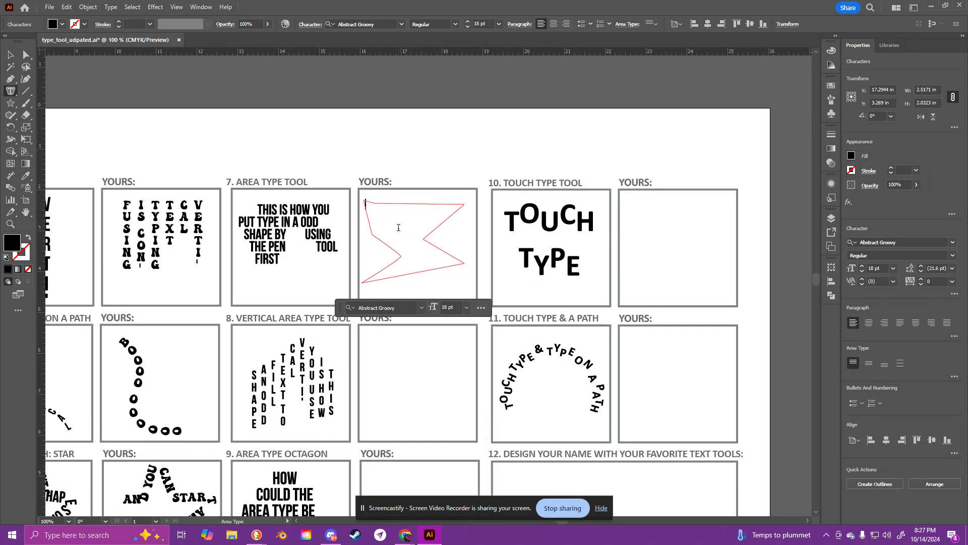
pyautogui.write('THIS IS HOW YOU TY')
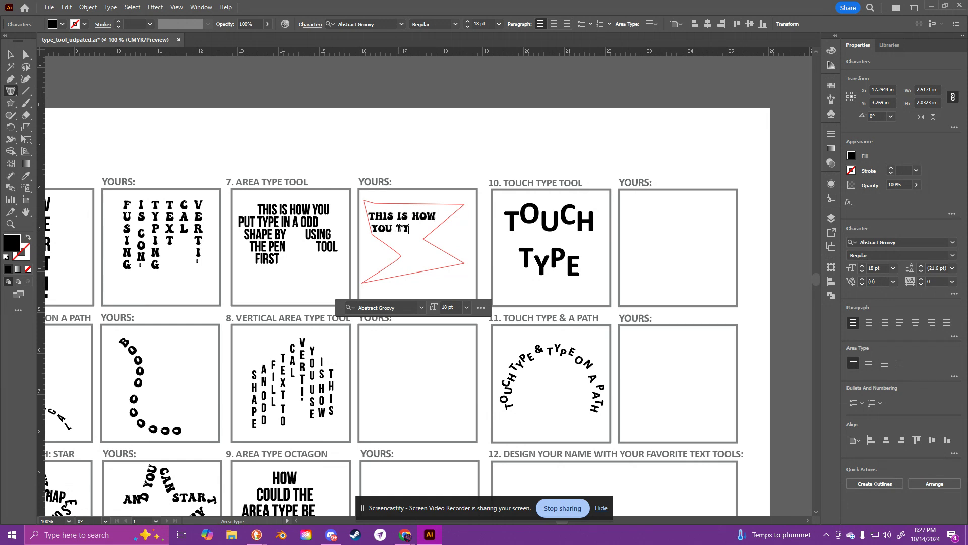
pyautogui.write('PES')
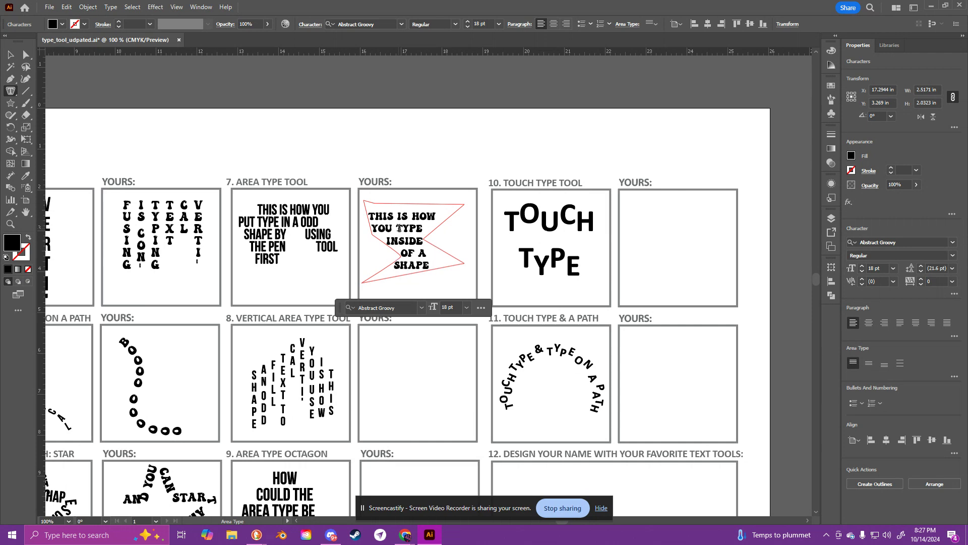
# Step: Reshape the area type polygon beside example 7 by moving its corner points with the Direct Selection tool, and deselect it
pyautogui.click(26, 55)
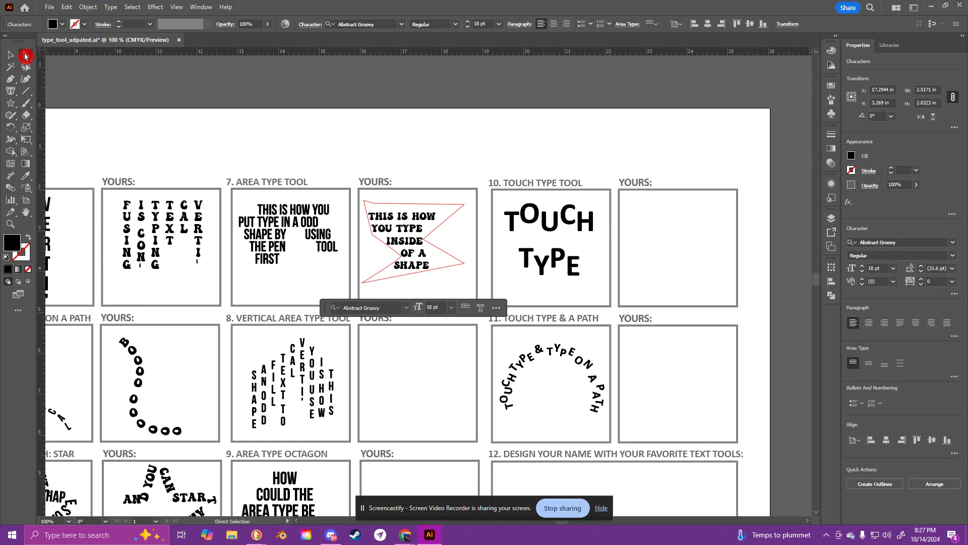
pyautogui.moveTo(401, 257); pyautogui.dragTo(462, 290)
pyautogui.moveTo(362, 284); pyautogui.dragTo(418, 243)
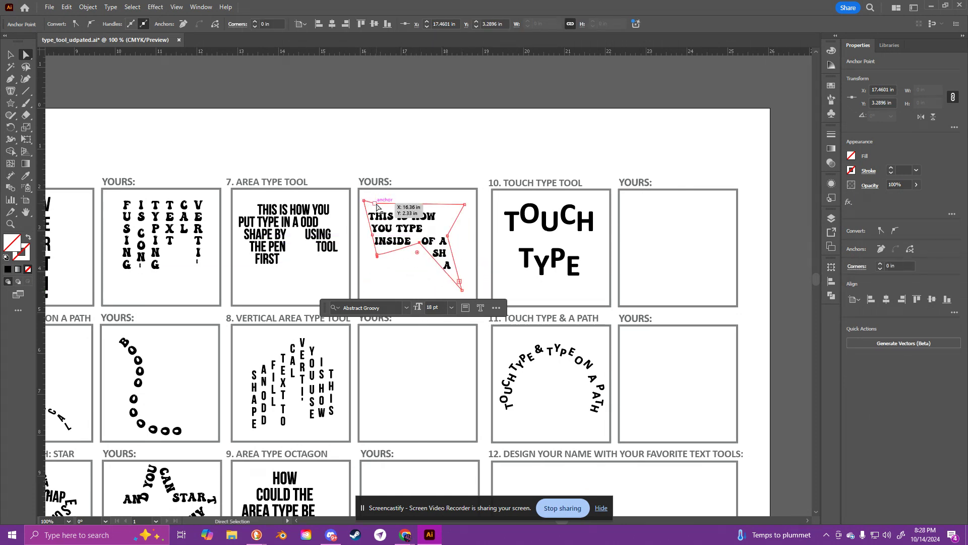
pyautogui.moveTo(375, 203)
pyautogui.mouseDown()
pyautogui.moveTo(420, 197)
pyautogui.moveTo(379, 204)
pyautogui.mouseUp()
pyautogui.moveTo(419, 248); pyautogui.dragTo(399, 223)
pyautogui.moveTo(455, 242); pyautogui.dragTo(455, 242)
pyautogui.press('v')
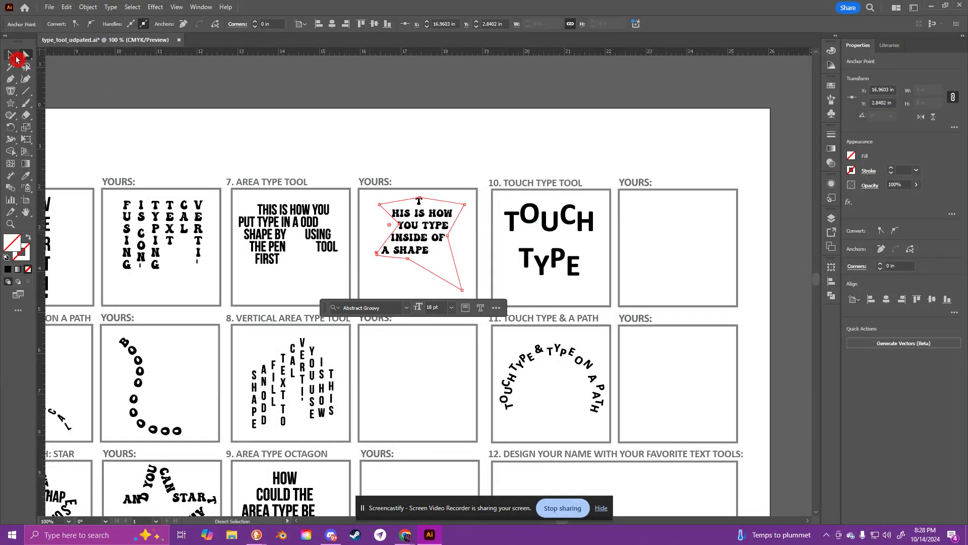
pyautogui.click(487, 317)
# Step: Draw a closed crown-shaped polygon about 2.4 by 2.4 in with the Pen tool in the empty box beside example 8, Vertical Area Type Tool
pyautogui.moveTo(459, 389); pyautogui.dragTo(491, 322)
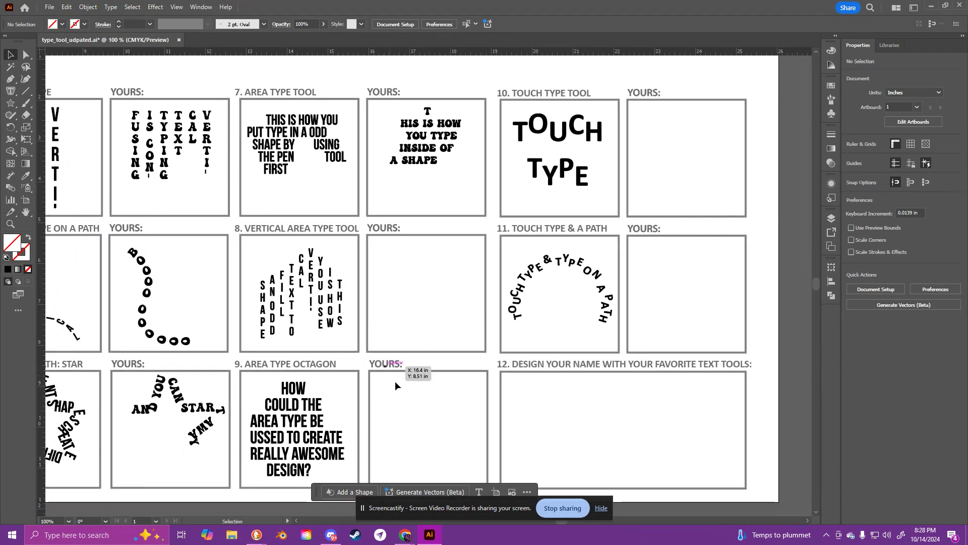
pyautogui.moveTo(406, 375); pyautogui.dragTo(451, 361)
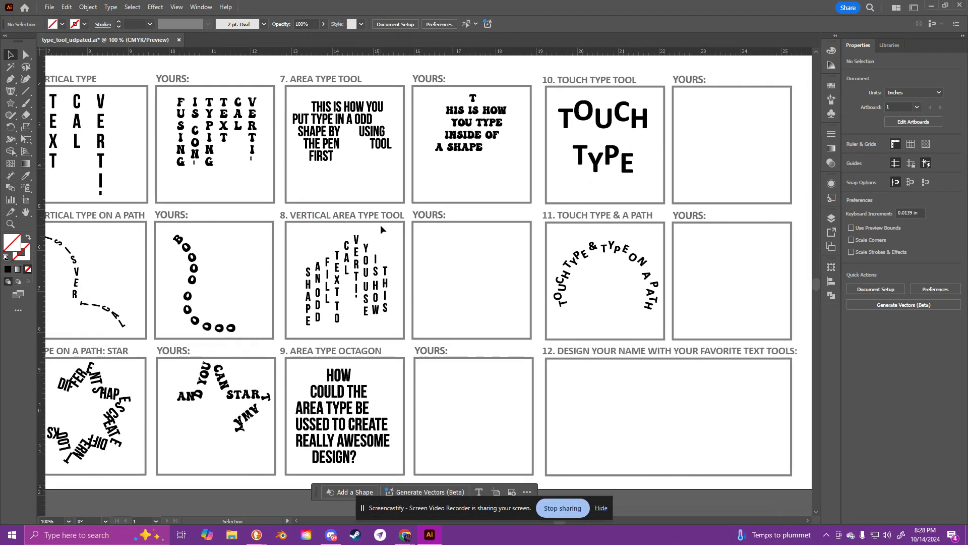
pyautogui.click(10, 79)
pyautogui.click(435, 300)
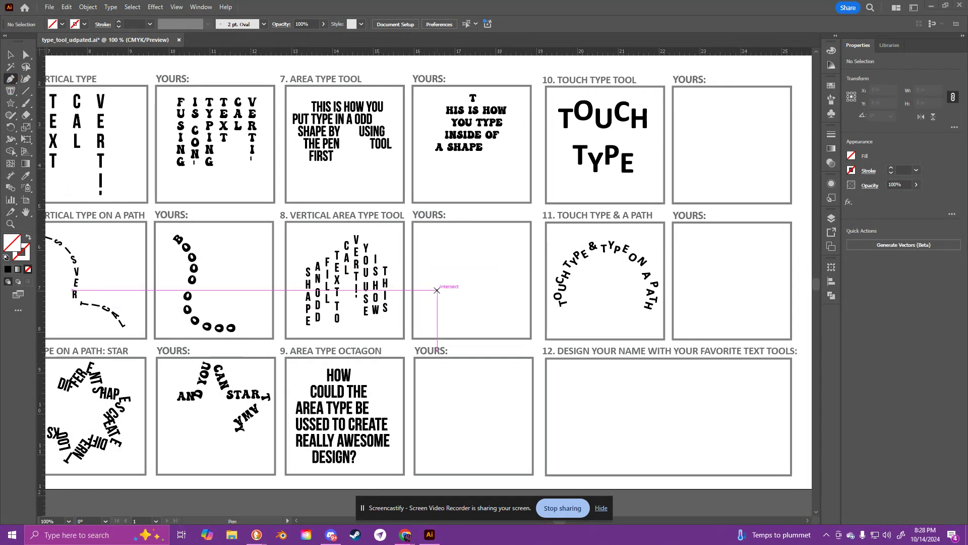
pyautogui.click(426, 320)
pyautogui.hotkey('ctrl', 'z')
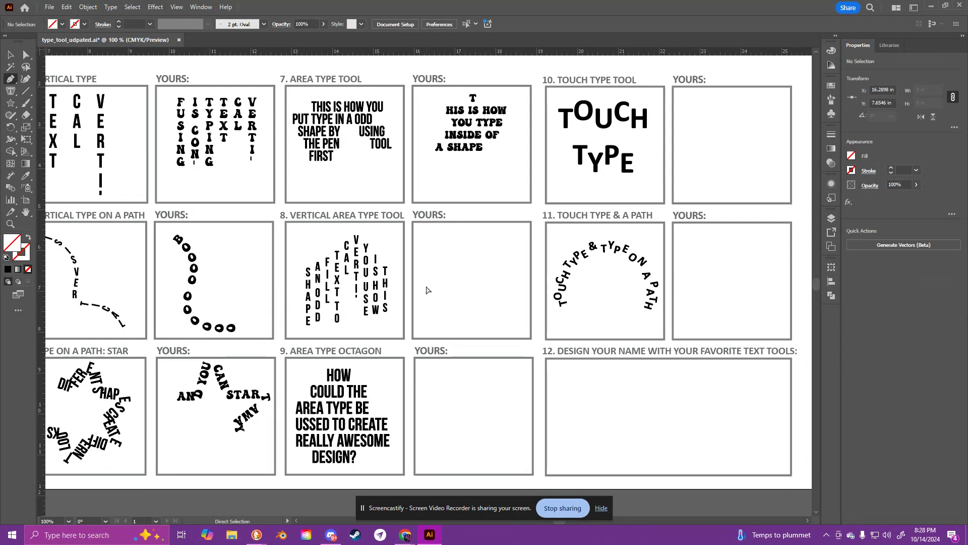
pyautogui.click(425, 317)
pyautogui.click(426, 266)
pyautogui.click(457, 277)
pyautogui.click(476, 227)
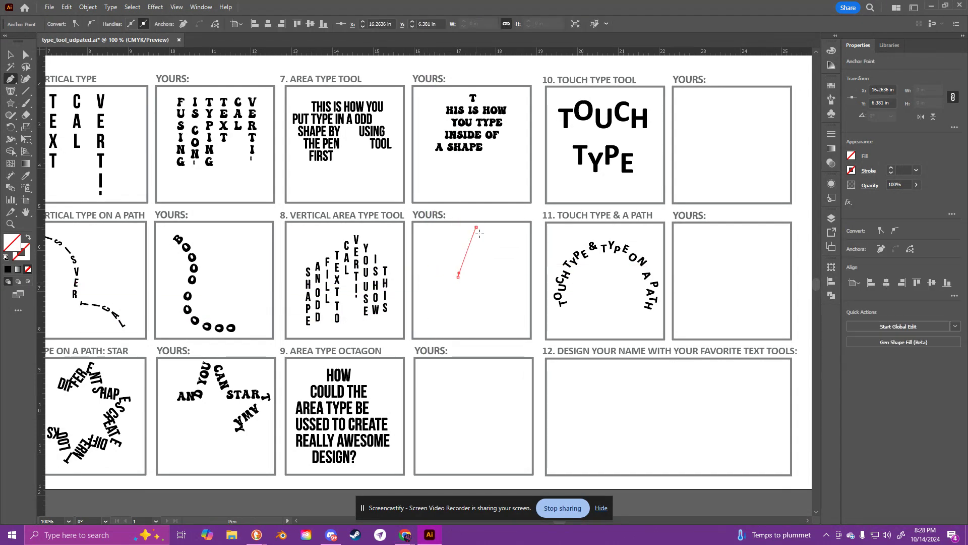
pyautogui.click(497, 286)
pyautogui.click(522, 246)
pyautogui.click(521, 323)
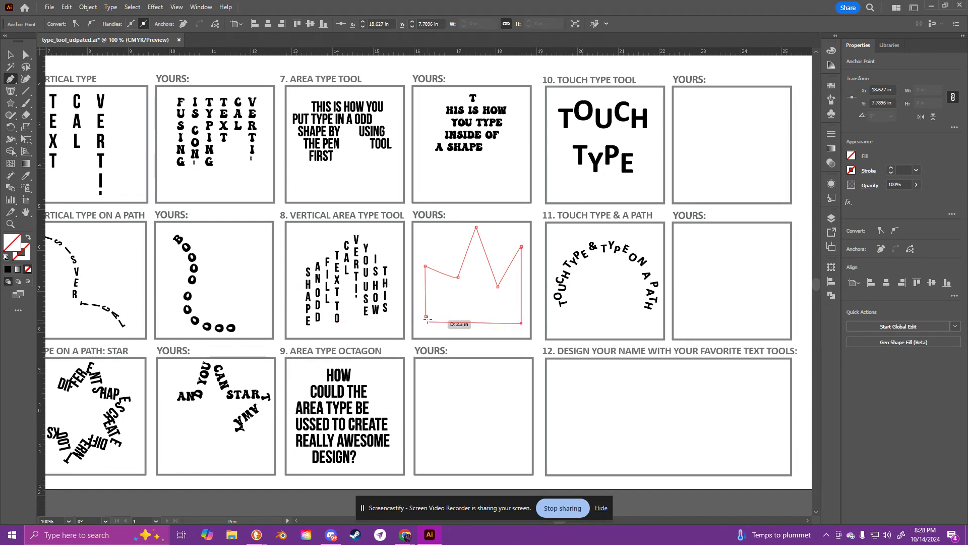
pyautogui.click(426, 317)
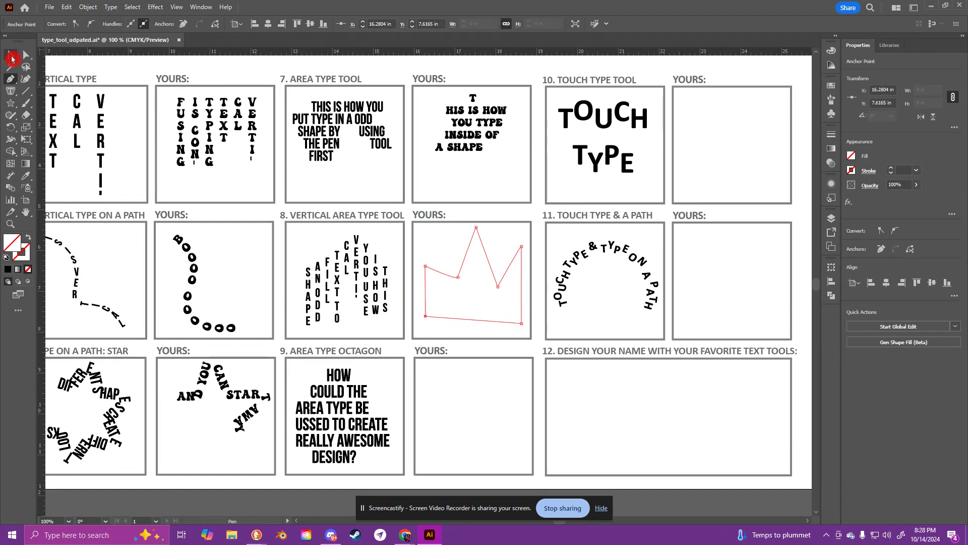
# Step: Fill the crown polygon with vertical area type reading "AND START TYPING AWAY" followed by a few random letters
pyautogui.moveTo(10, 91); pyautogui.dragTo(77, 140)
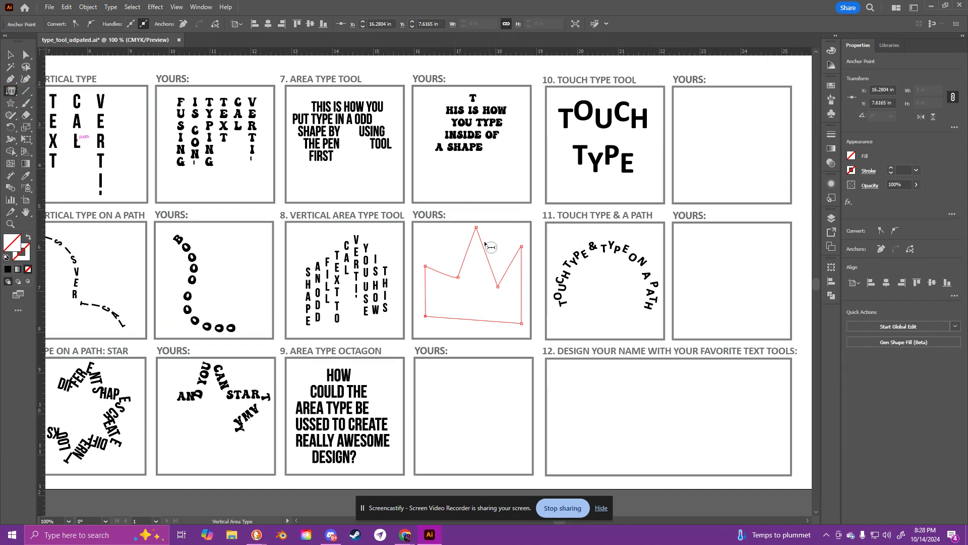
pyautogui.click(442, 272)
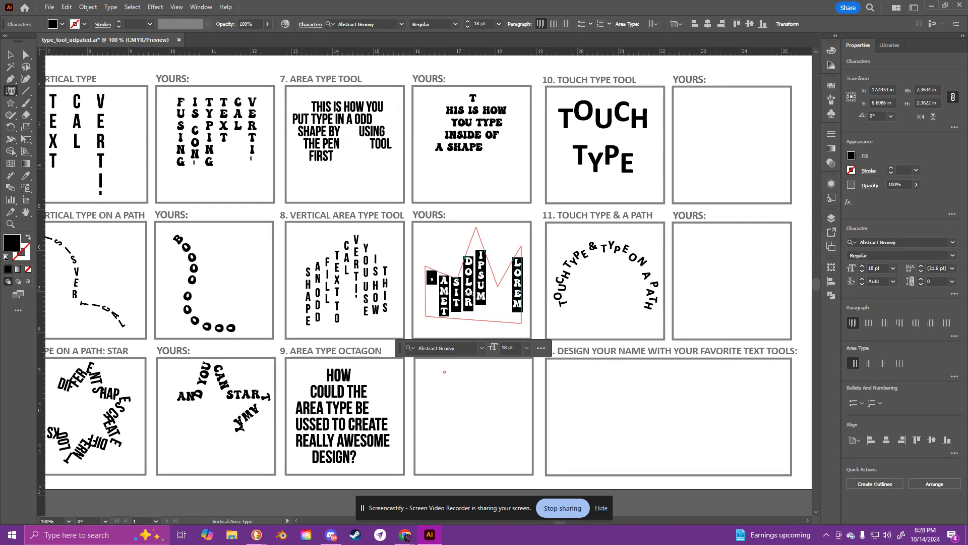
pyautogui.write('AND START')
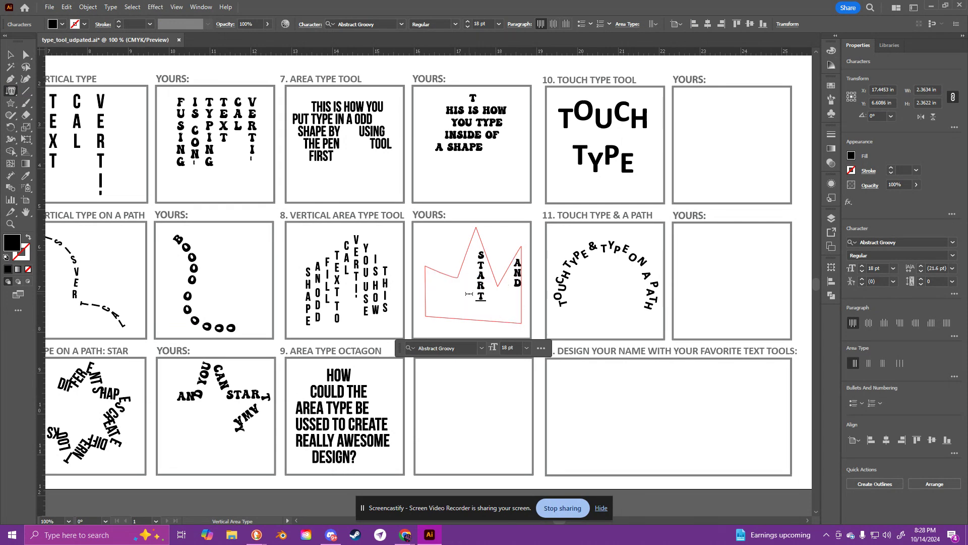
pyautogui.write(" TYPING AWAY AID' FAKJ")
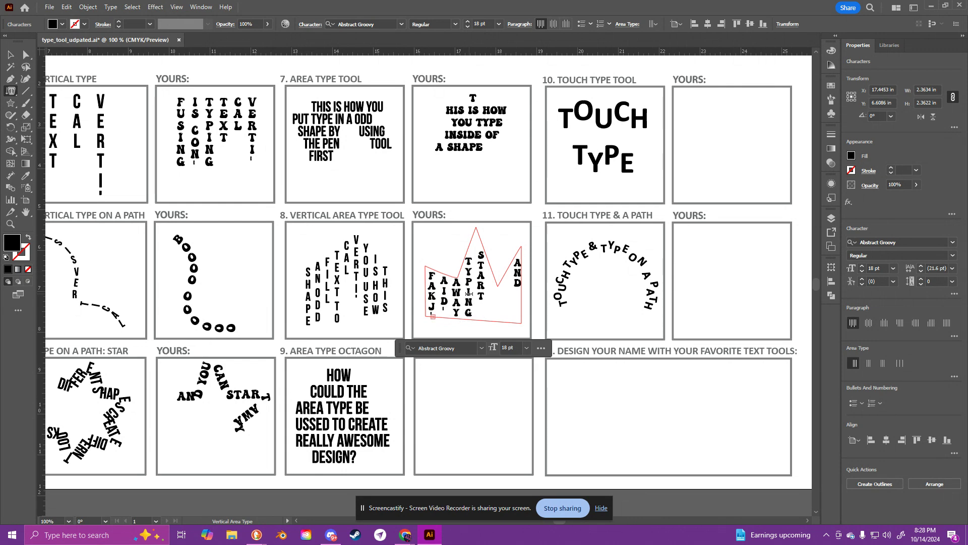
# Step: Reshape the crown text container by moving its notch points and a base corner with the Direct Selection tool, and deselect it
pyautogui.click(26, 54)
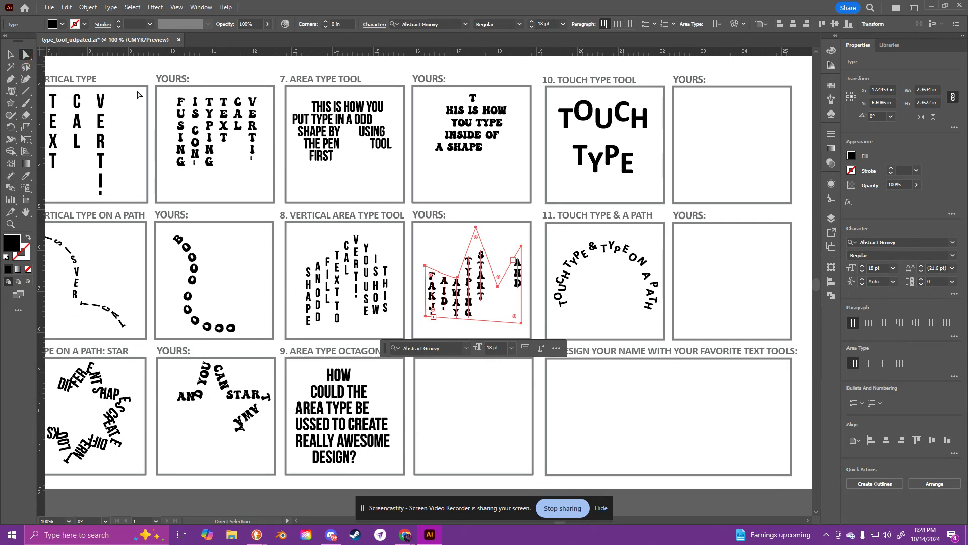
pyautogui.moveTo(498, 286); pyautogui.dragTo(459, 302)
pyautogui.click(493, 291)
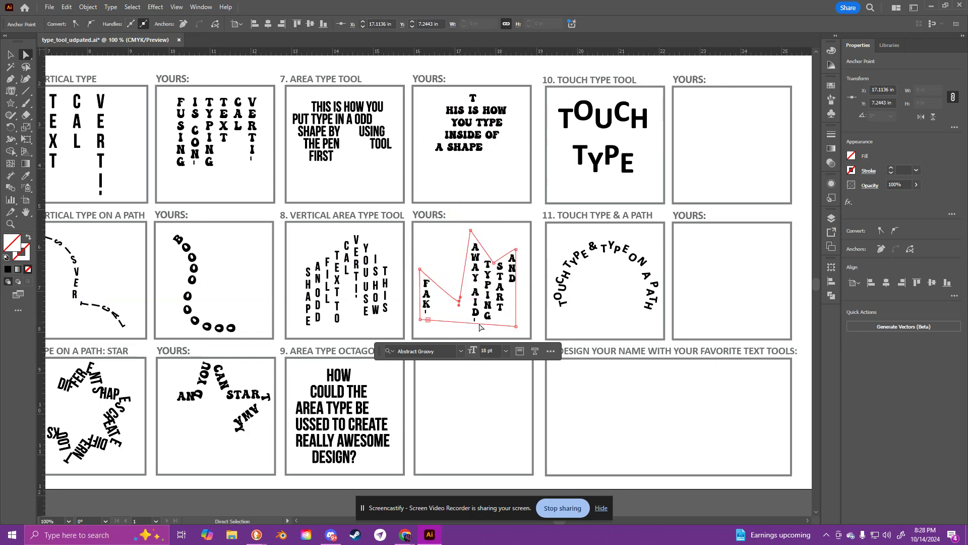
pyautogui.moveTo(518, 326)
pyautogui.mouseDown()
pyautogui.moveTo(492, 303)
pyautogui.moveTo(509, 324)
pyautogui.mouseUp()
pyautogui.click(15, 57)
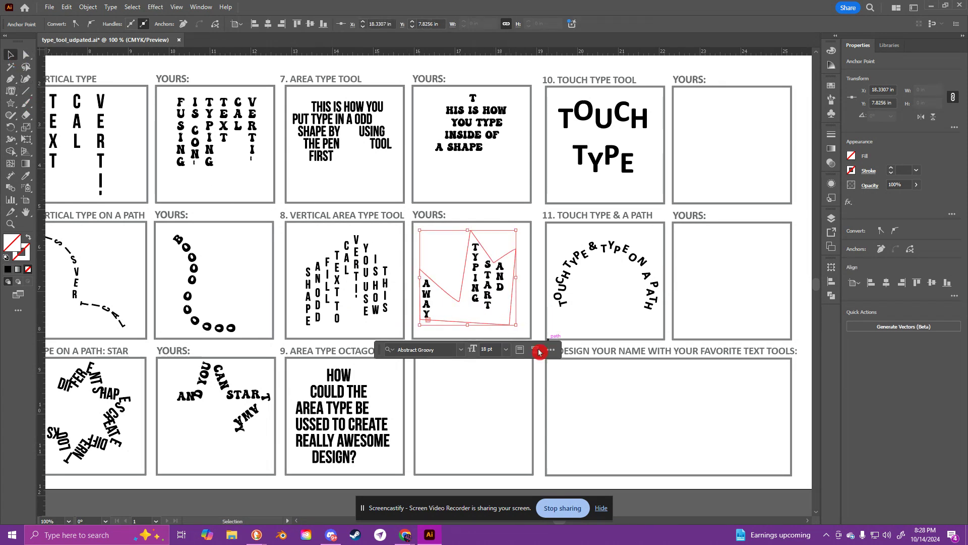
pyautogui.click(483, 407)
pyautogui.scroll(-4, 471, 338)
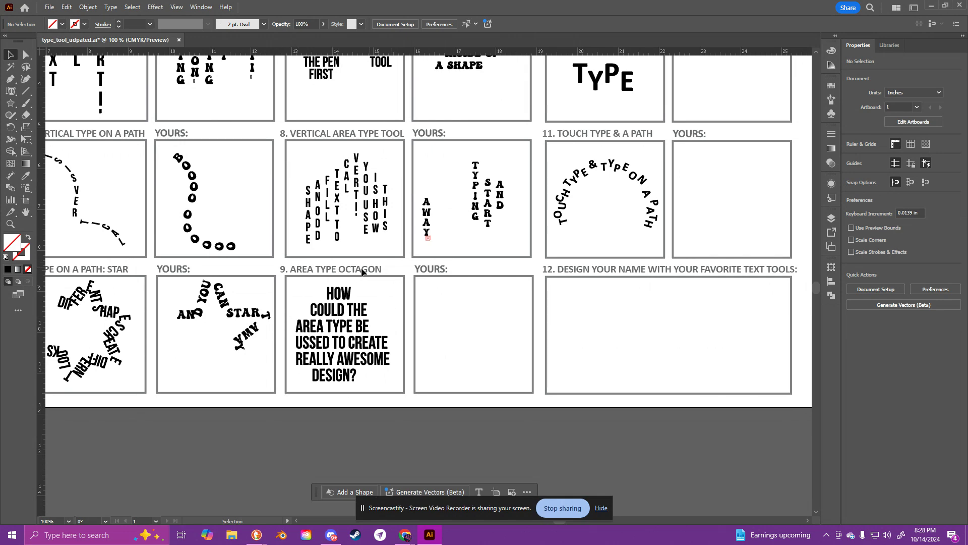
pyautogui.moveTo(11, 102); pyautogui.dragTo(50, 141)
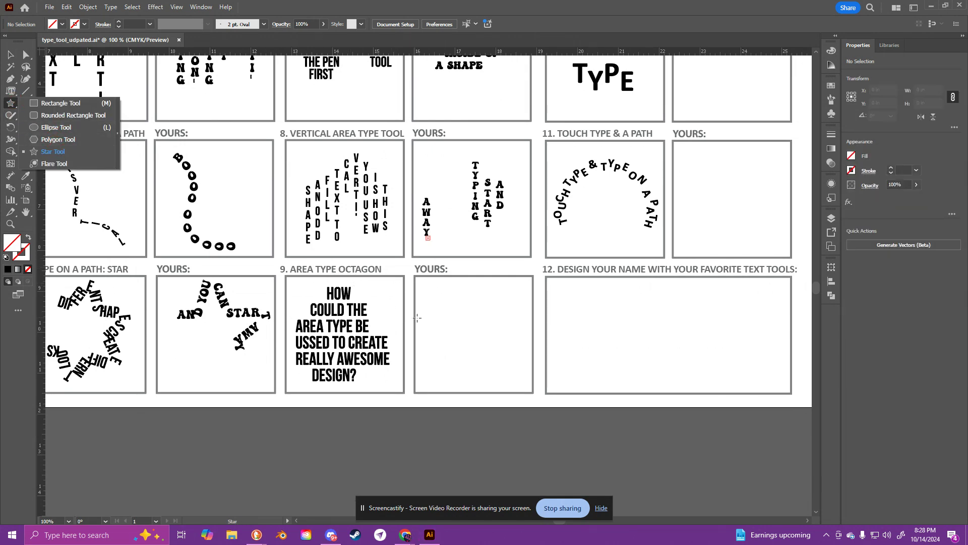
# Step: Add the word "WHOA" on two lines as horizontal 18 pt point type in the empty box beside example 10, Touch Type Tool
pyautogui.moveTo(501, 246); pyautogui.dragTo(212, 373)
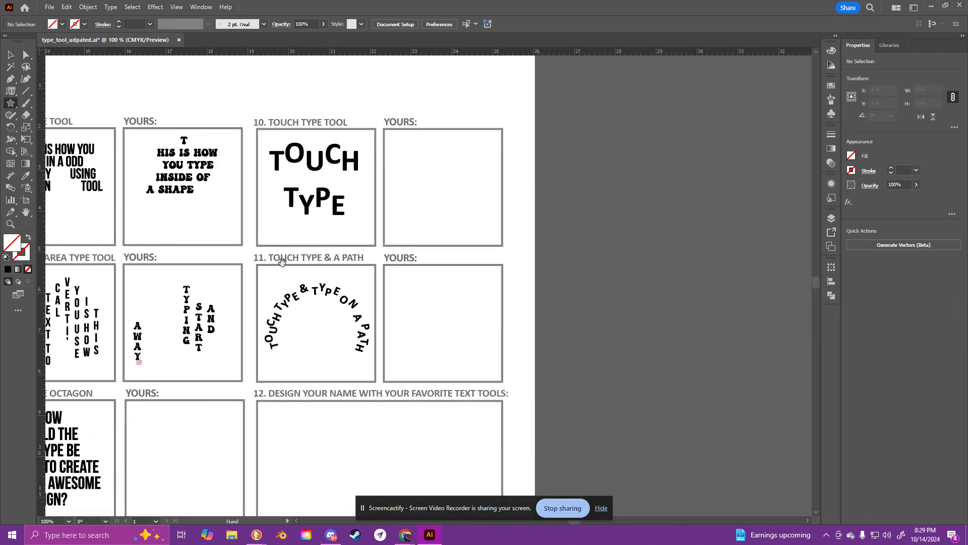
pyautogui.moveTo(285, 226); pyautogui.dragTo(302, 271)
pyautogui.click(10, 55)
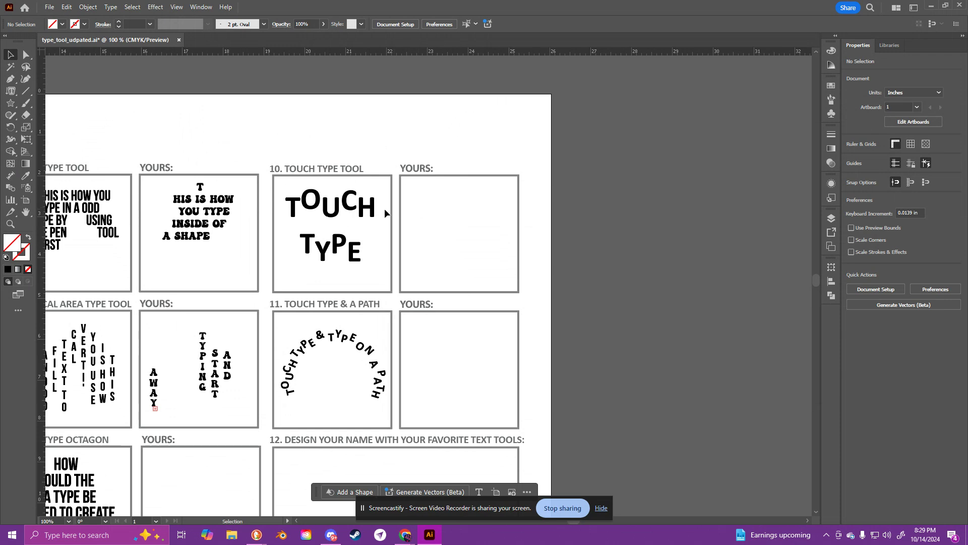
pyautogui.moveTo(15, 91); pyautogui.dragTo(75, 164)
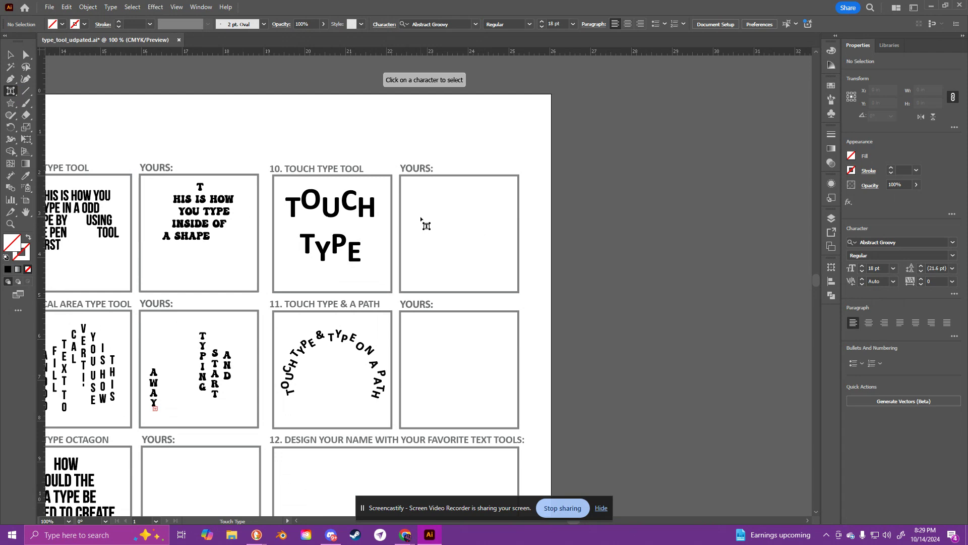
pyautogui.moveTo(10, 92); pyautogui.dragTo(62, 95)
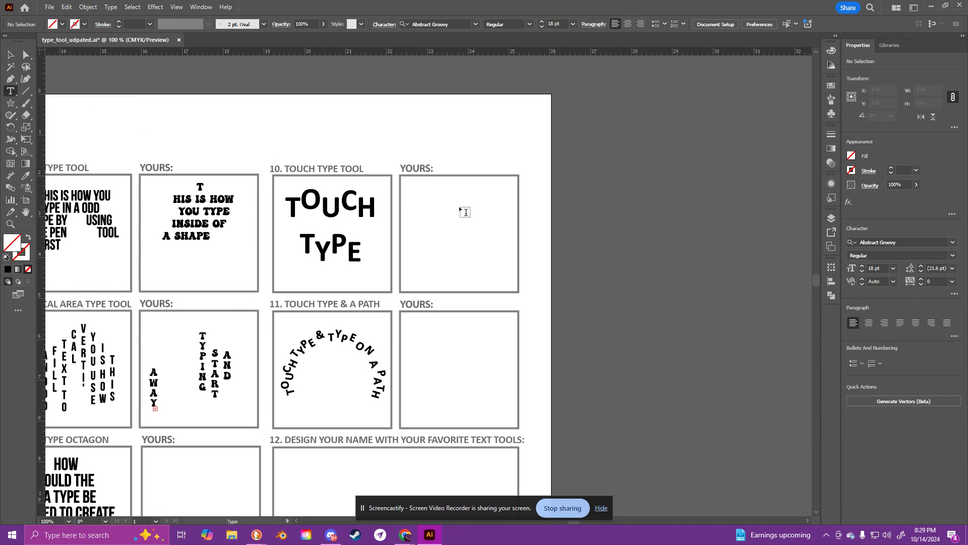
pyautogui.click(433, 215)
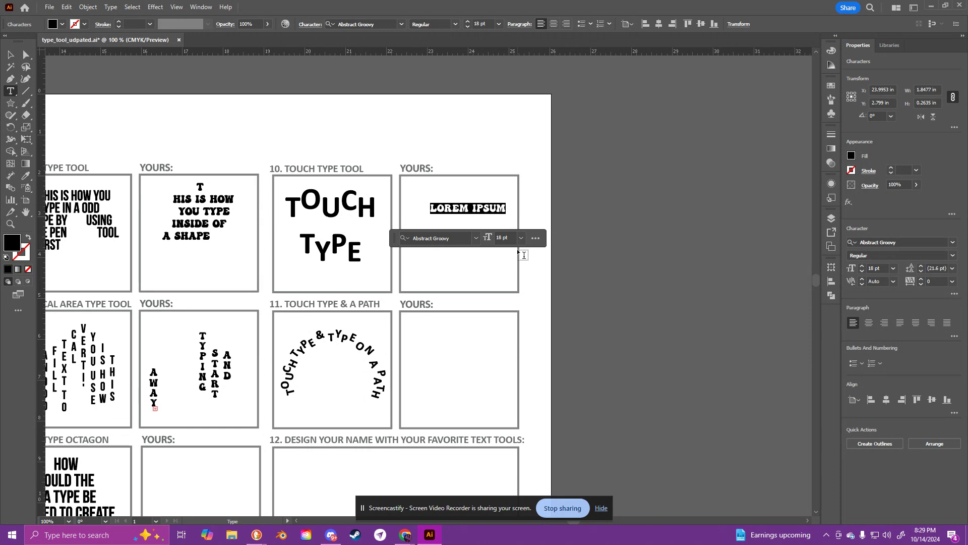
pyautogui.write('WHOA')
pyautogui.press('Return')
pyautogui.write('W')
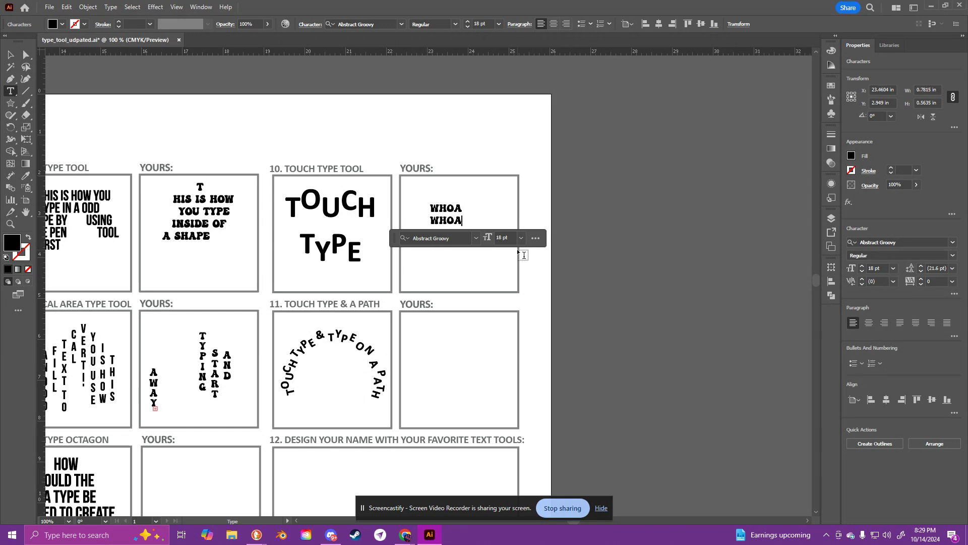
# Step: Select the first "W" of the WHOA text with the Touch Type tool, and undo the text object
pyautogui.moveTo(11, 91); pyautogui.dragTo(58, 168)
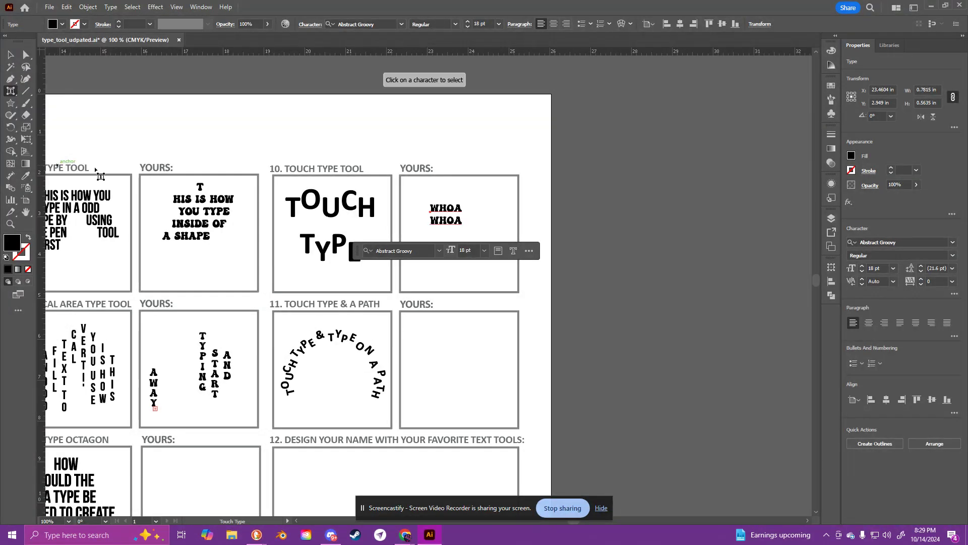
pyautogui.click(437, 209)
pyautogui.hotkey('ctrl', '+')
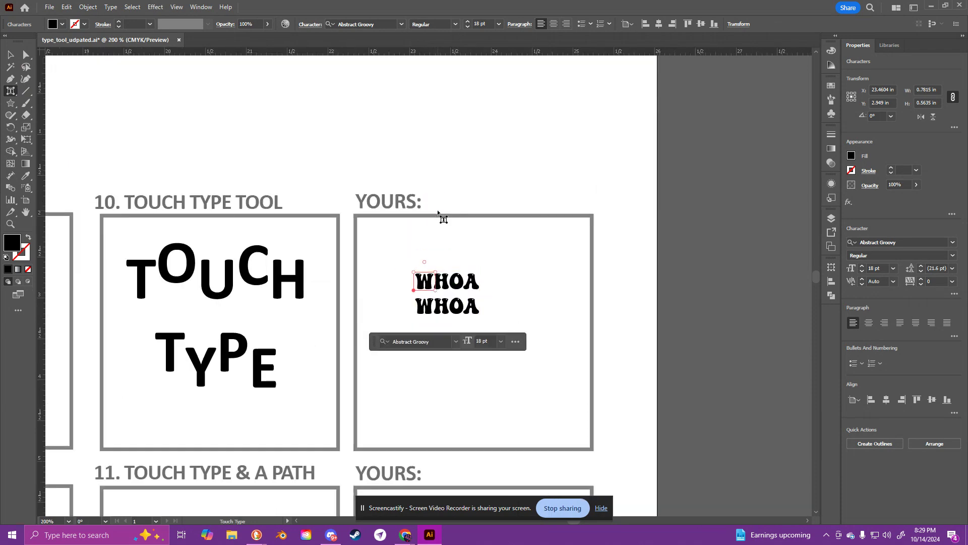
pyautogui.click(7, 91)
pyautogui.hotkey('ctrl', 'z')
pyautogui.hotkey('ctrl', 'z')
# Step: Add "LOREM IPSUM" as horizontal 18 pt point type in the empty box beside example 10, split onto two lines
pyautogui.moveTo(10, 94); pyautogui.dragTo(48, 94)
pyautogui.click(419, 301)
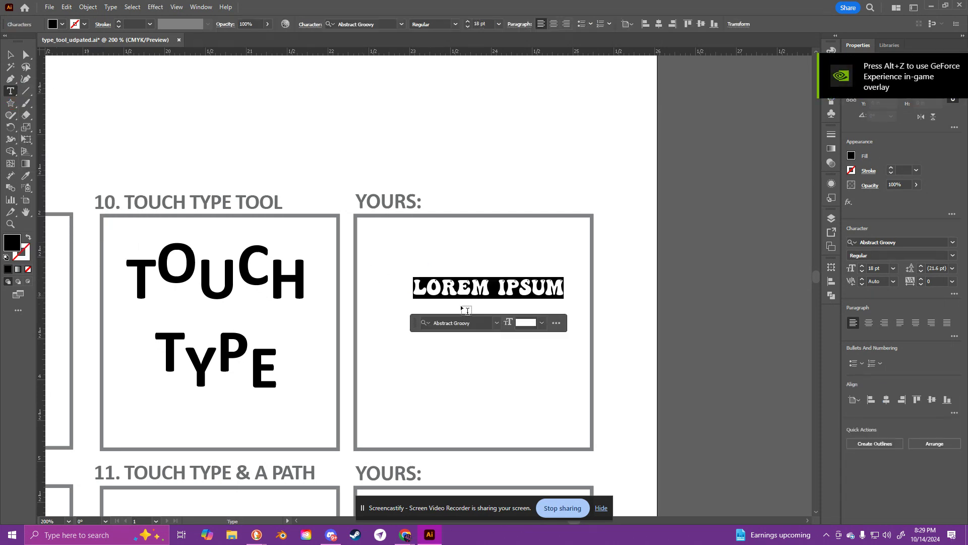
pyautogui.click(499, 288)
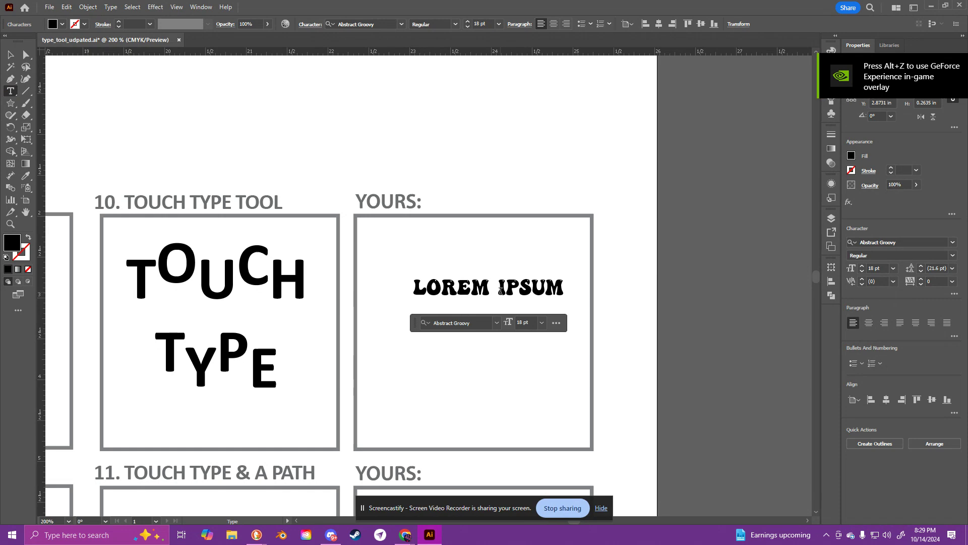
pyautogui.press('Return')
pyautogui.press('Escape')
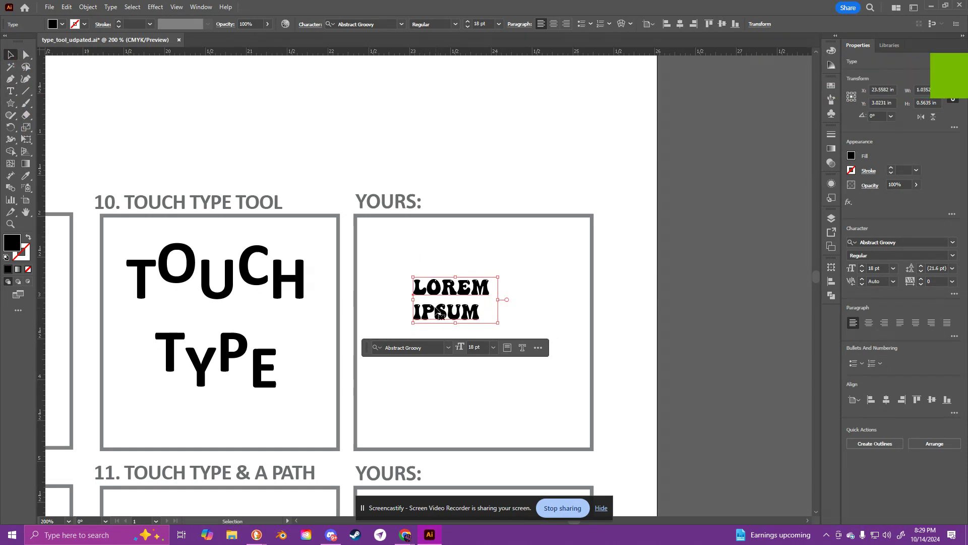
# Step: Centre-align the LOREM IPSUM text, and scale it up to about 29.43 pt in the middle of its box
pyautogui.click(869, 326)
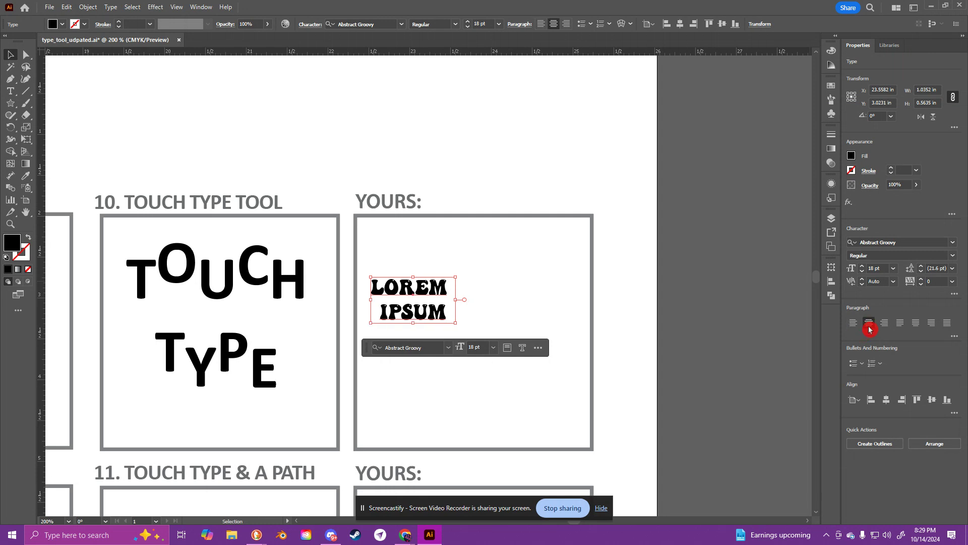
pyautogui.moveTo(462, 318); pyautogui.dragTo(555, 373)
pyautogui.moveTo(504, 290)
pyautogui.mouseDown()
pyautogui.moveTo(484, 288)
pyautogui.moveTo(499, 294)
pyautogui.mouseUp()
# Step: With the Touch Type tool, stretch the L of LOREM taller and scale up the O proportionally
pyautogui.moveTo(10, 91); pyautogui.dragTo(51, 164)
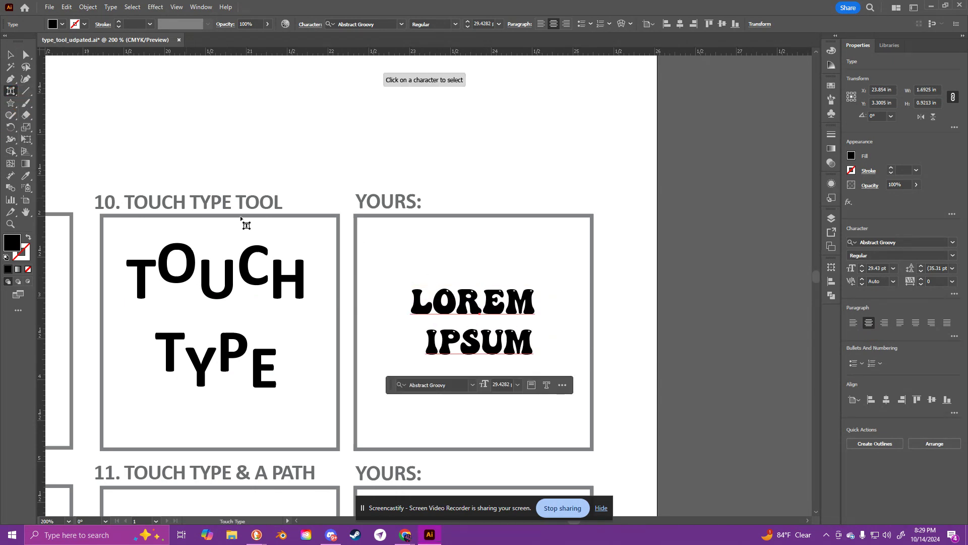
pyautogui.click(418, 306)
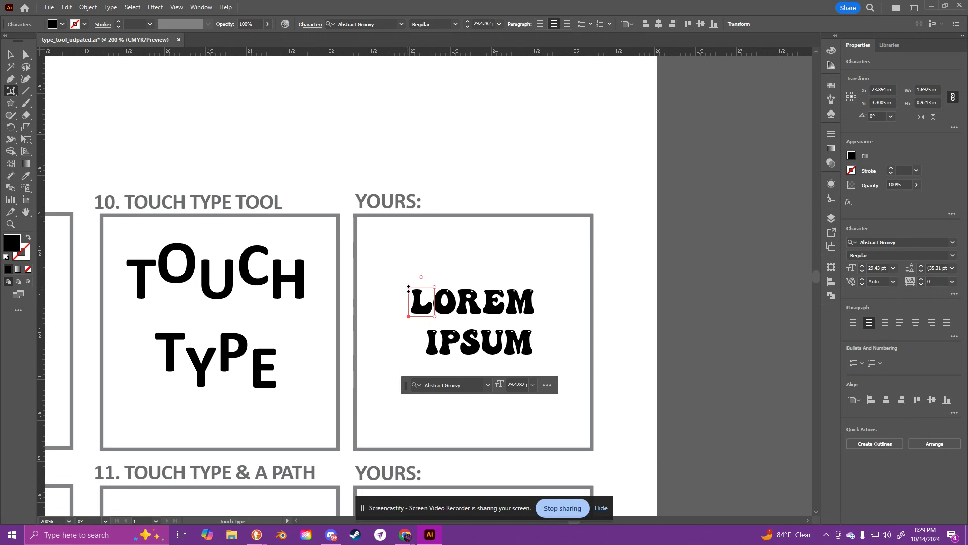
pyautogui.moveTo(408, 289); pyautogui.dragTo(409, 261)
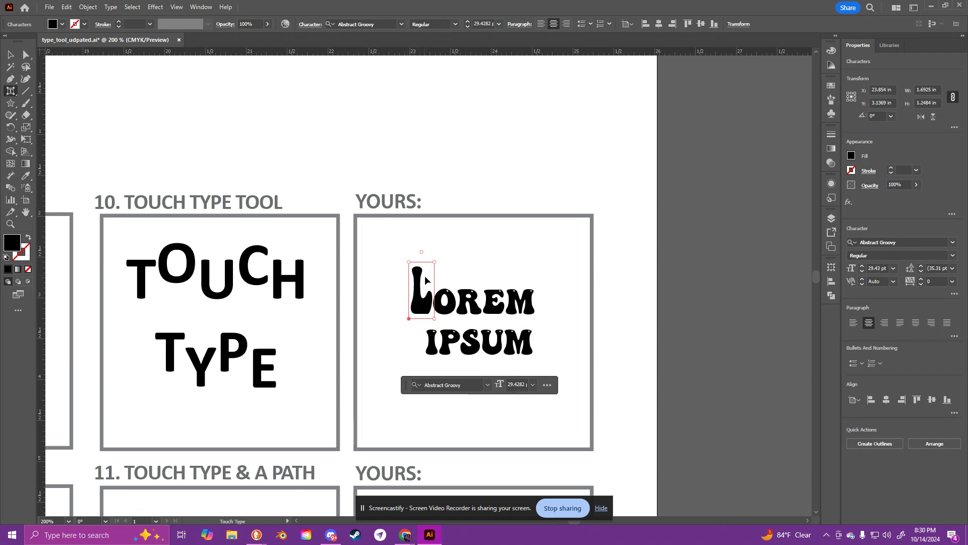
pyautogui.click(455, 301)
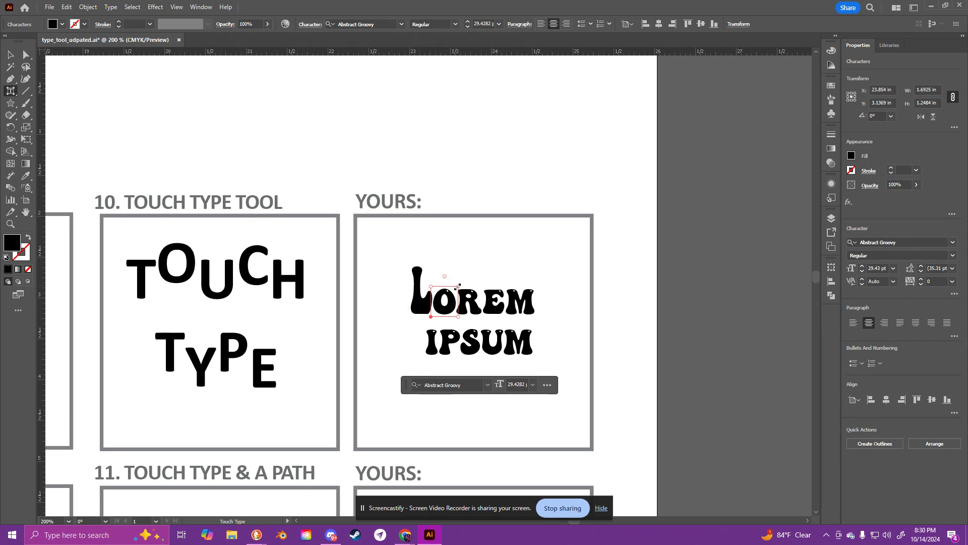
pyautogui.moveTo(458, 286); pyautogui.dragTo(477, 258)
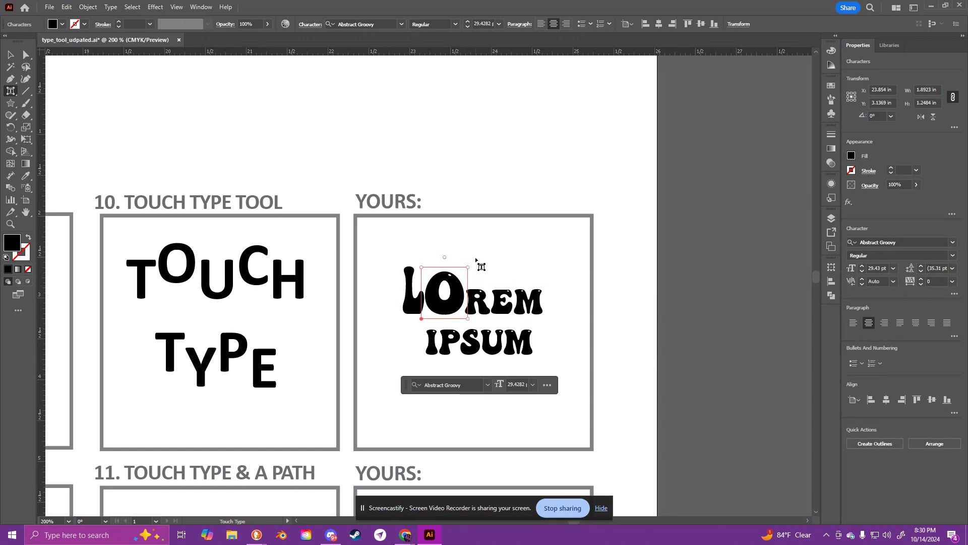
# Step: Widen the R of LOREM horizontally with the Touch Type tool and raise the E above the baseline
pyautogui.click(479, 301)
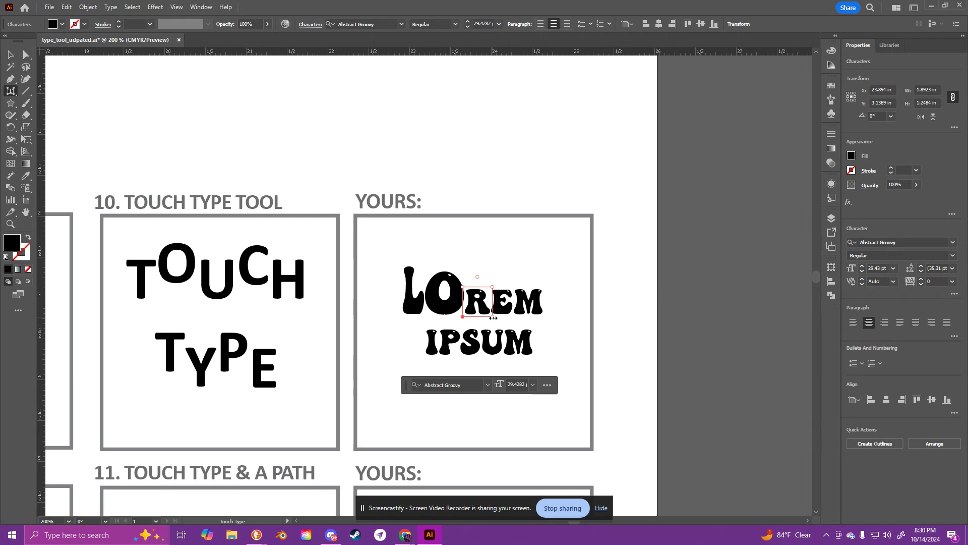
pyautogui.moveTo(493, 318); pyautogui.dragTo(520, 314)
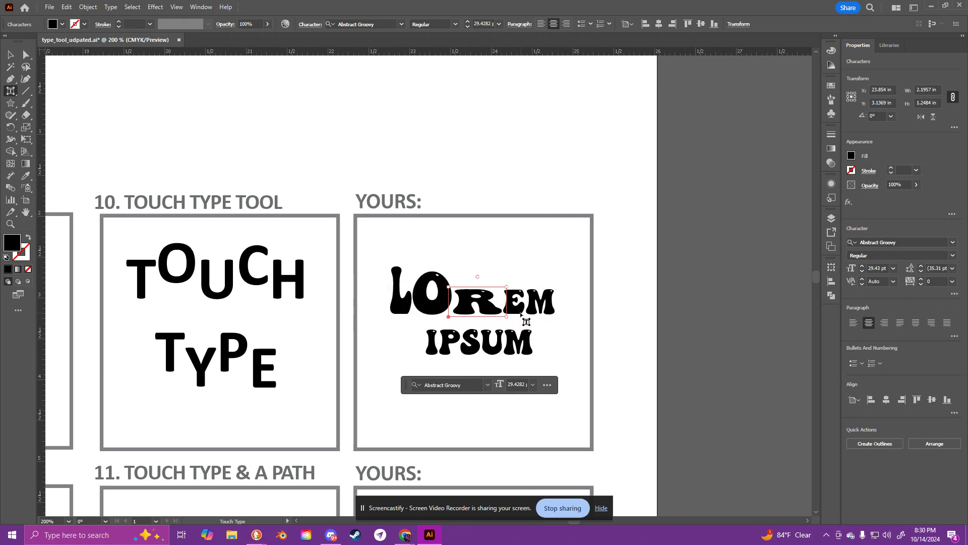
pyautogui.click(525, 301)
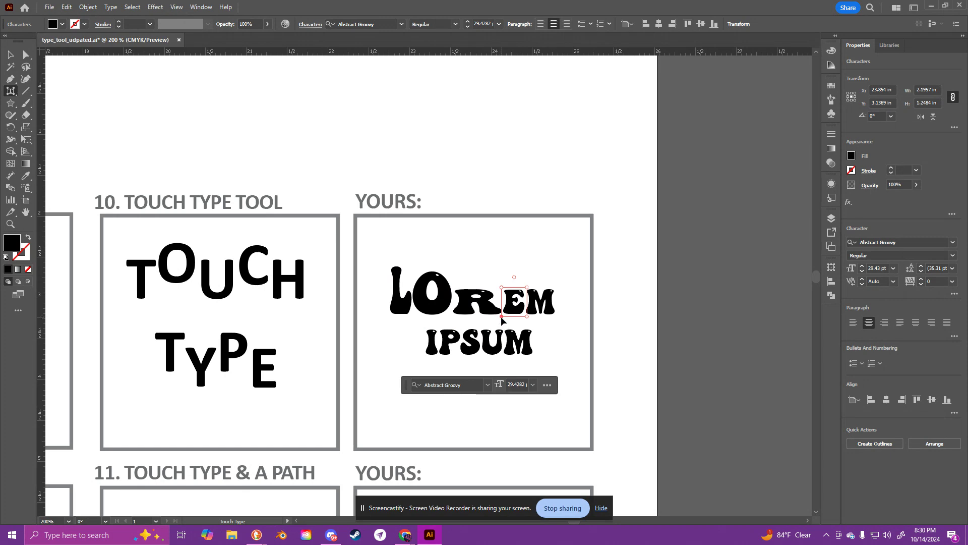
pyautogui.moveTo(501, 319); pyautogui.dragTo(501, 294)
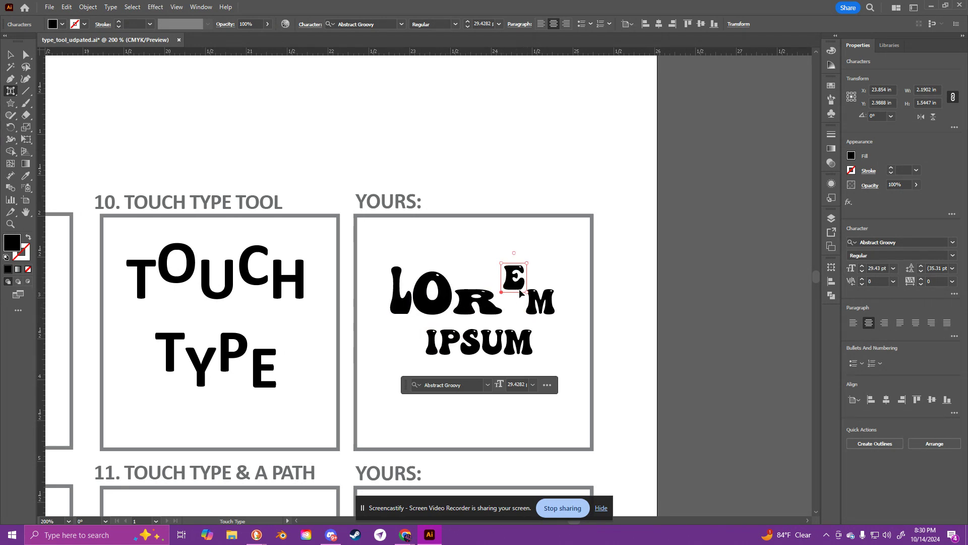
pyautogui.moveTo(521, 291); pyautogui.dragTo(558, 279)
# Step: Enlarge the M of LOREM with the Touch Type tool and lower the L below the baseline
pyautogui.click(538, 301)
pyautogui.click(543, 309)
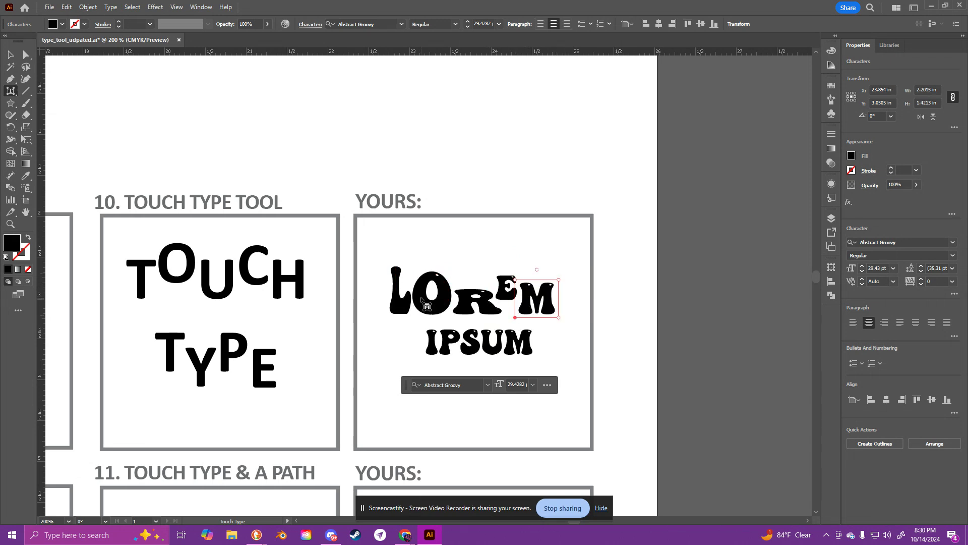
pyautogui.click(408, 309)
pyautogui.moveTo(404, 305); pyautogui.dragTo(410, 325)
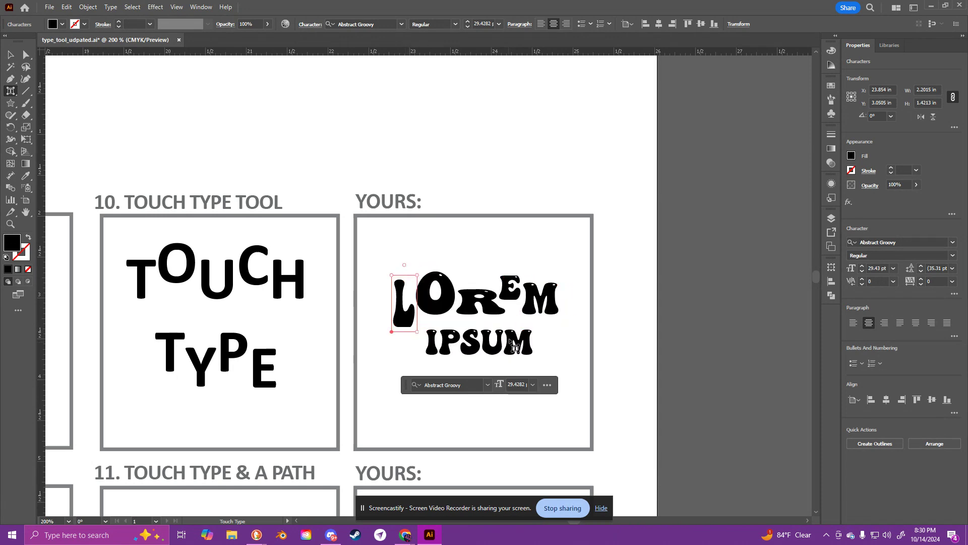
# Step: Enlarge the P of IPSUM with the Touch Type tool and lower the S below the baseline
pyautogui.click(444, 343)
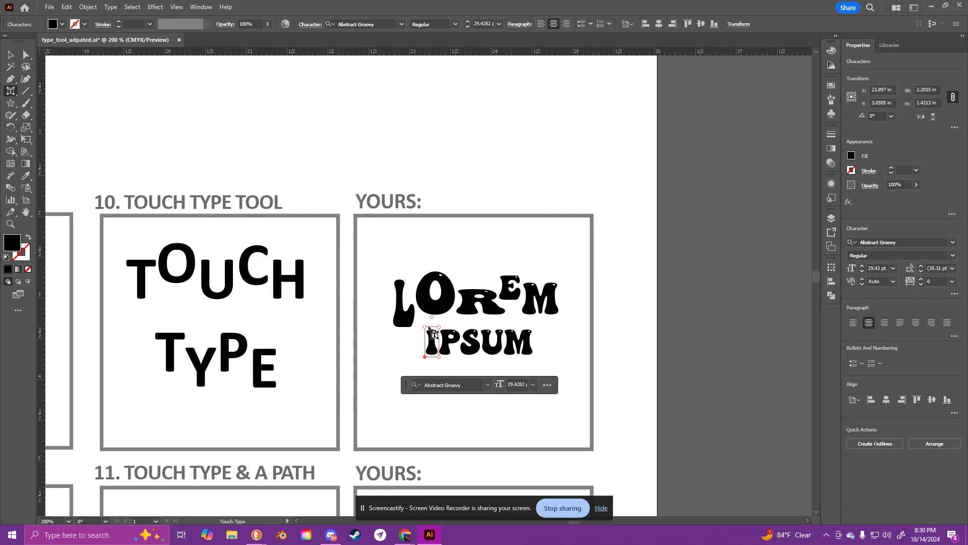
pyautogui.moveTo(431, 315); pyautogui.dragTo(475, 319)
pyautogui.click(454, 340)
pyautogui.click(473, 343)
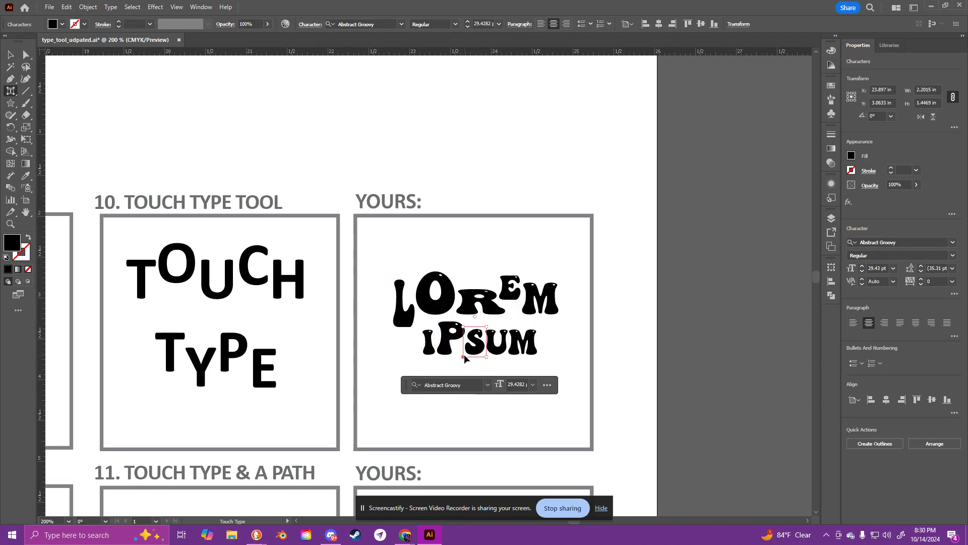
pyautogui.moveTo(462, 356); pyautogui.dragTo(454, 369)
# Step: Enlarge the U of IPSUM with the Touch Type tool, and deselect the text object
pyautogui.click(496, 343)
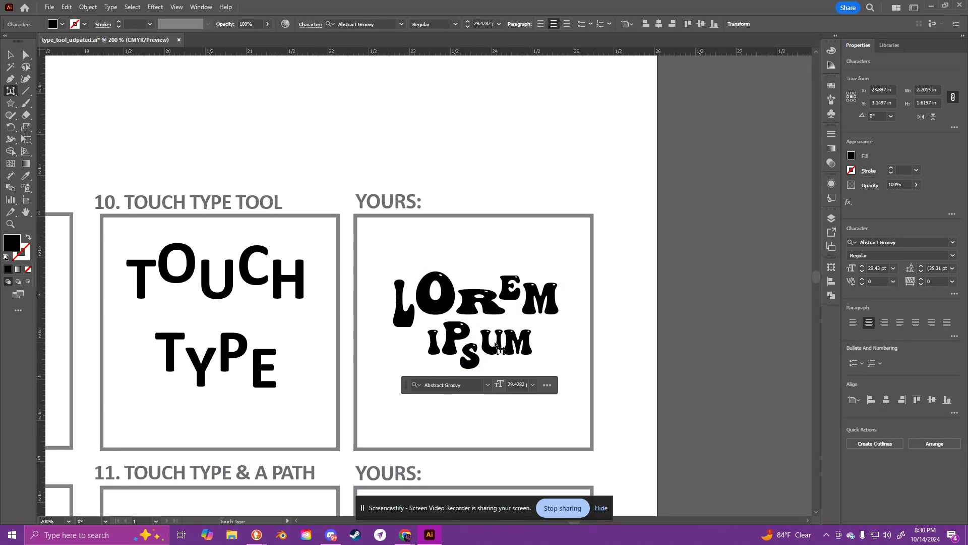
pyautogui.moveTo(506, 327)
pyautogui.mouseDown()
pyautogui.moveTo(518, 312)
pyautogui.moveTo(522, 320)
pyautogui.mouseUp()
pyautogui.click(523, 343)
pyautogui.scroll(-3, 597, 339)
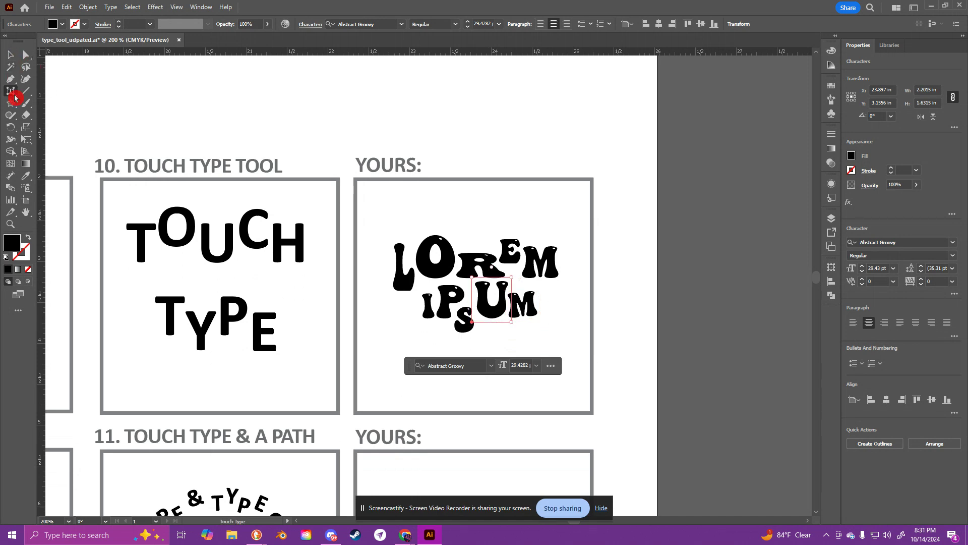
pyautogui.moveTo(10, 91); pyautogui.dragTo(44, 92)
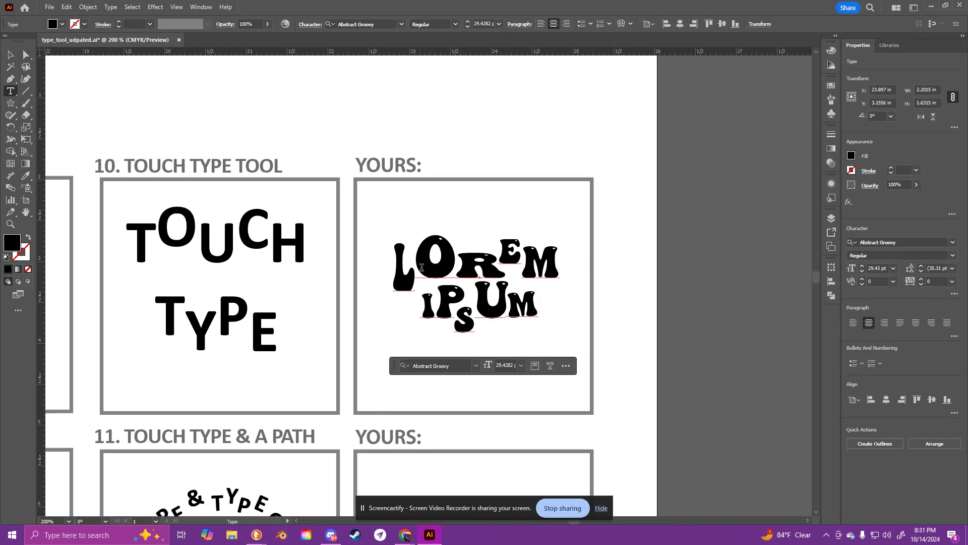
pyautogui.scroll(2, 486, 288)
pyautogui.press('Escape')
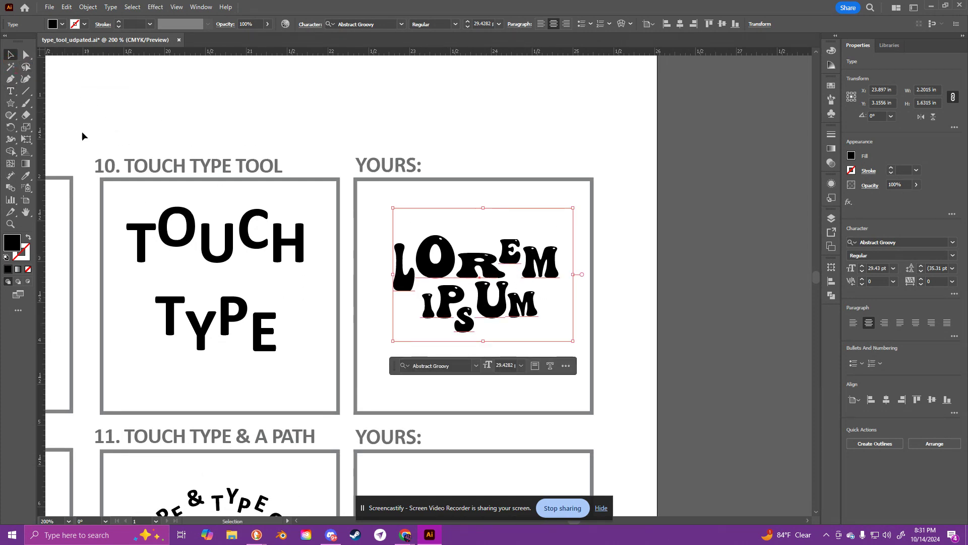
pyautogui.click(561, 414)
# Step: Draw a circle about 1.87 in wide in the empty box beside example 11, and swap its fill and stroke to leave a black outline
pyautogui.moveTo(443, 430); pyautogui.dragTo(494, 149)
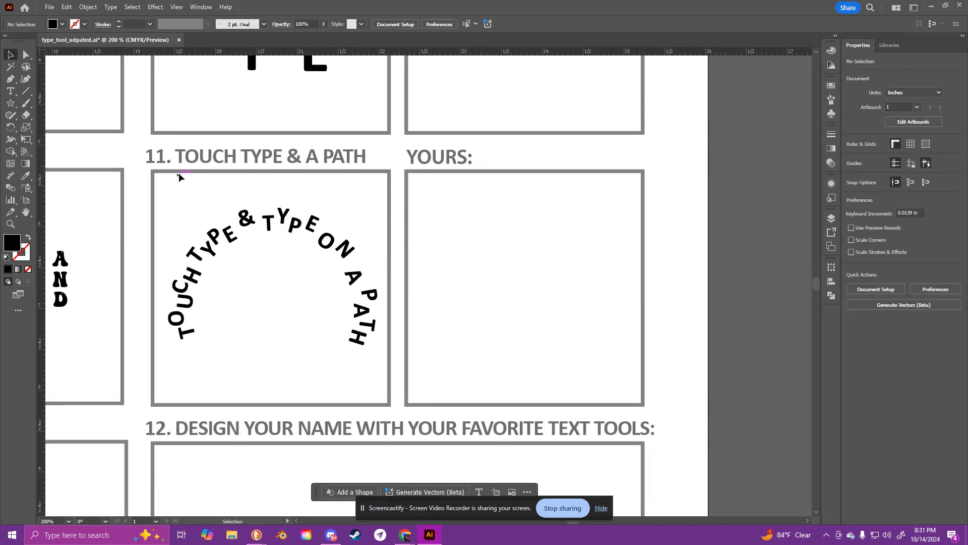
pyautogui.moveTo(10, 79); pyautogui.dragTo(53, 82)
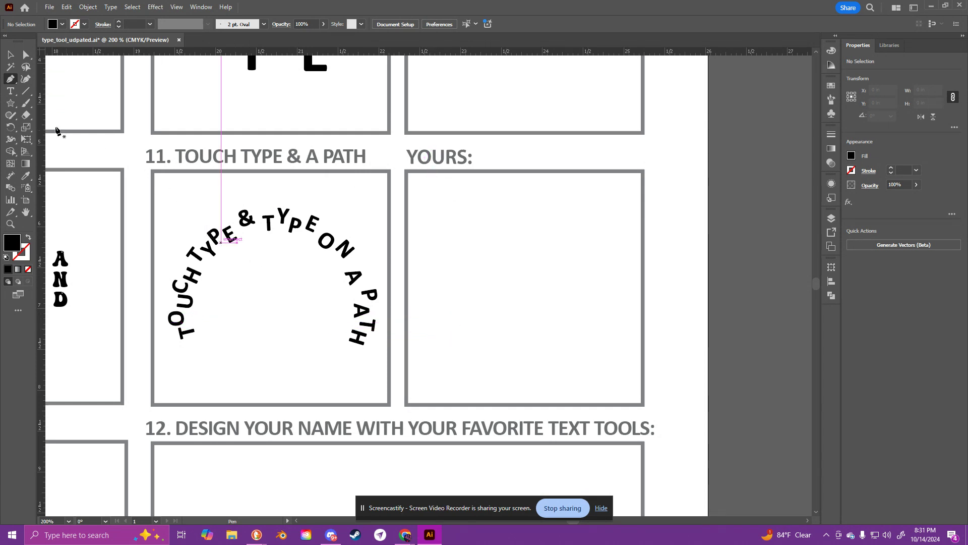
pyautogui.moveTo(10, 103); pyautogui.dragTo(69, 130)
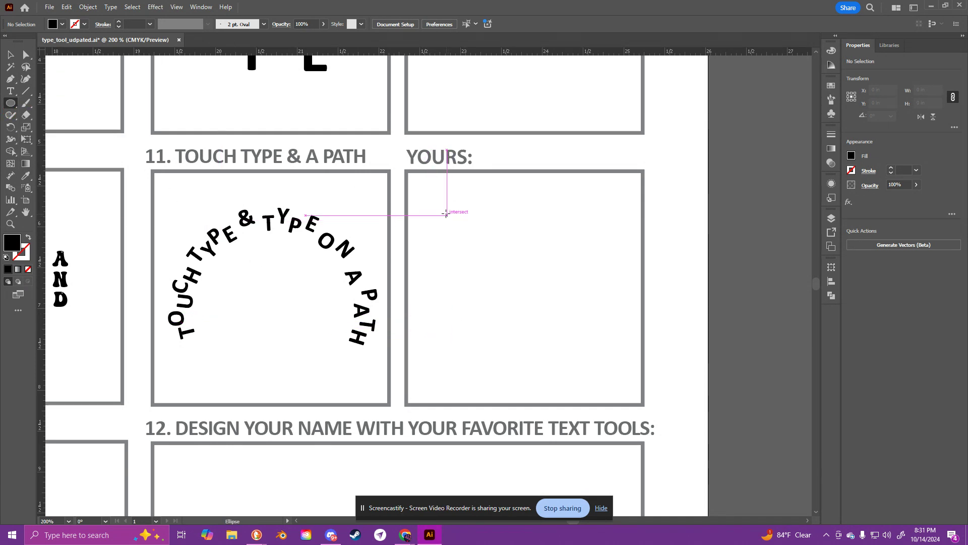
pyautogui.moveTo(446, 213)
pyautogui.mouseDown()
pyautogui.moveTo(547, 313)
pyautogui.moveTo(615, 357)
pyautogui.moveTo(608, 364)
pyautogui.moveTo(617, 385)
pyautogui.mouseUp()
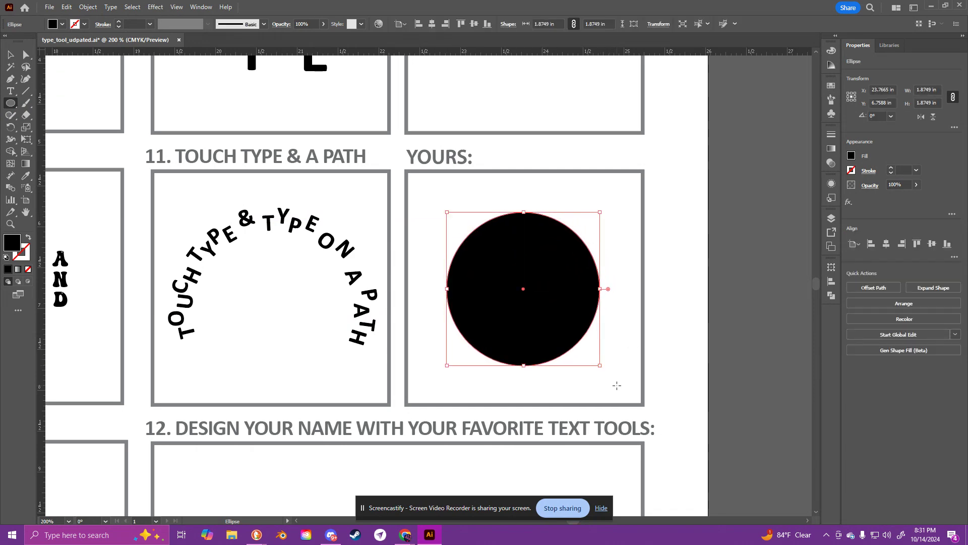
pyautogui.click(29, 238)
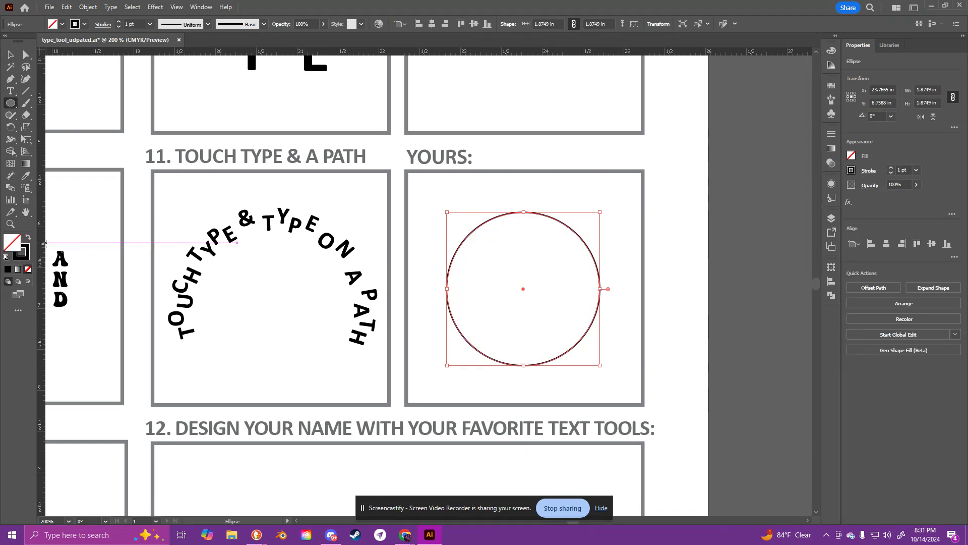
# Step: Place the placeholder text along the circle with the Type on a Path tool, and rotate it about 83° so the text arches over the top
pyautogui.click(24, 108)
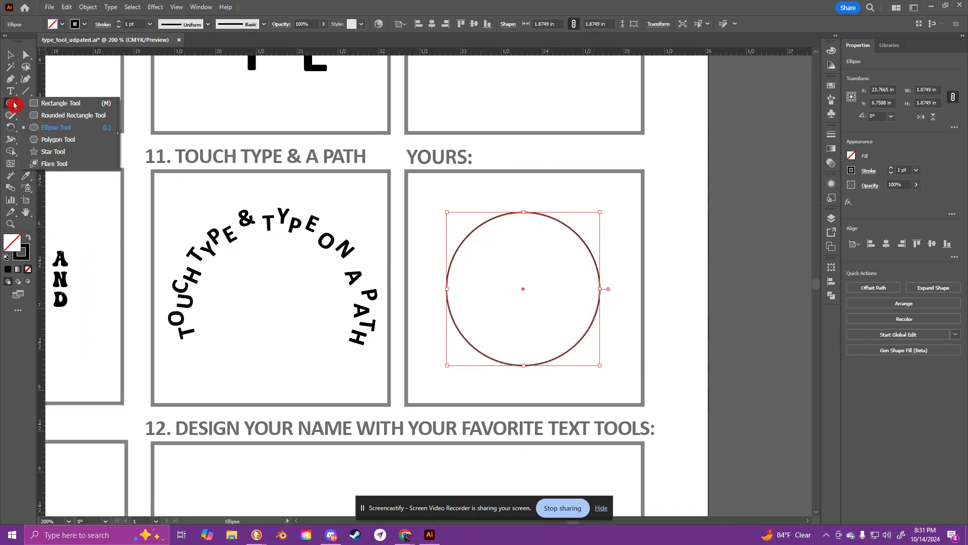
pyautogui.click(10, 94)
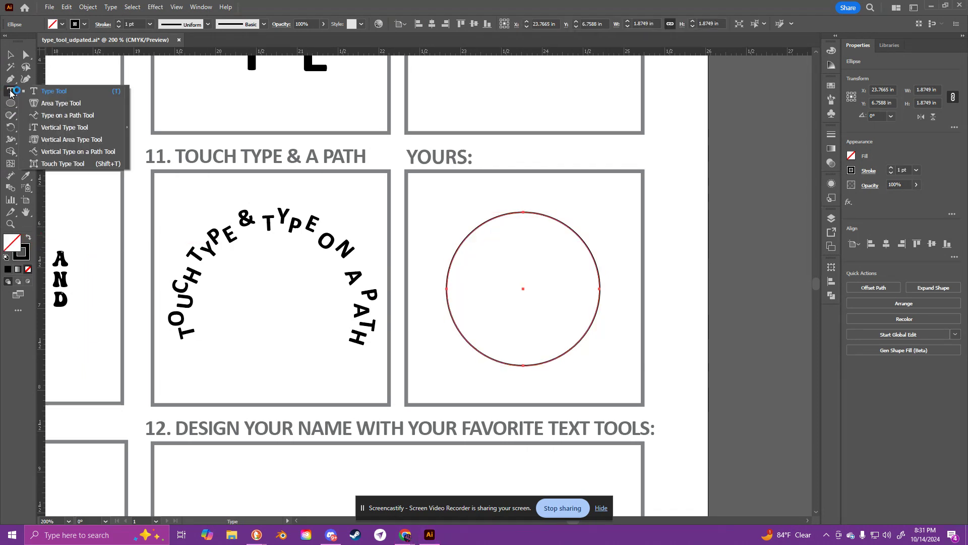
pyautogui.click(96, 116)
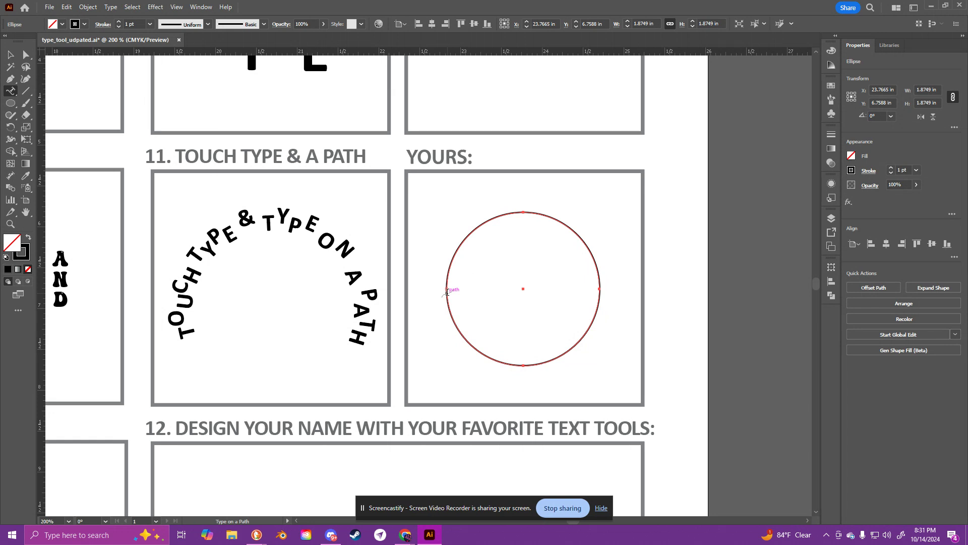
pyautogui.click(447, 292)
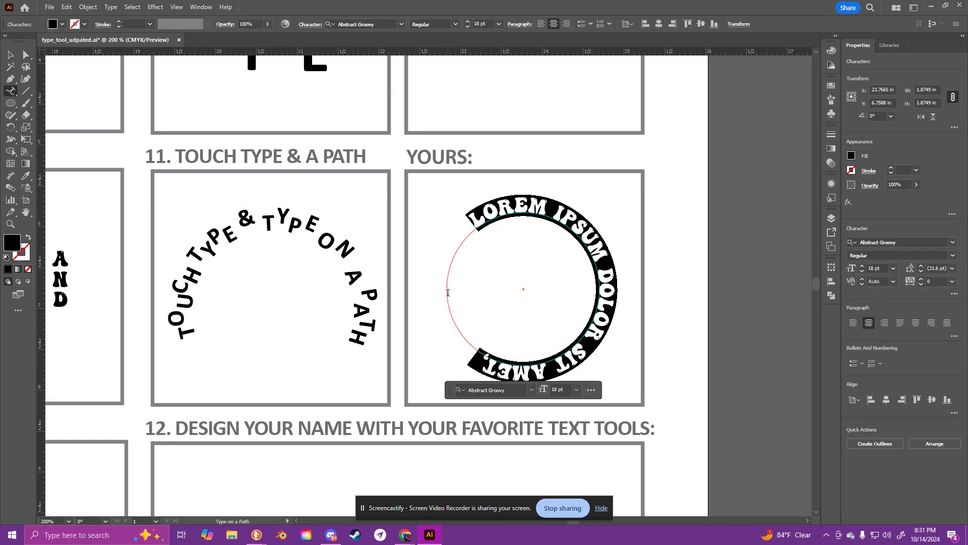
pyautogui.click(11, 61)
pyautogui.moveTo(607, 207); pyautogui.dragTo(462, 220)
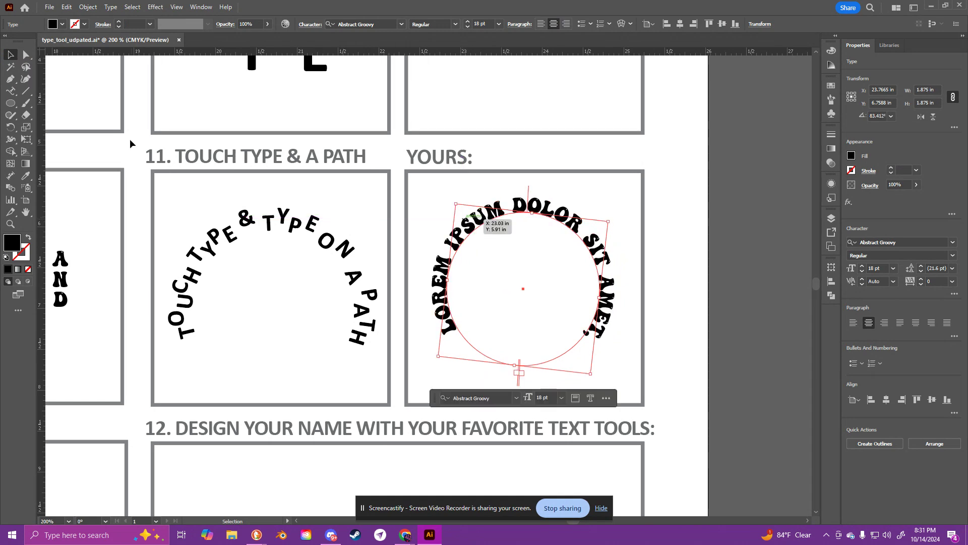
# Step: With the Touch Type tool, move the L of the circular text inside the path and enlarge the neighbouring O
pyautogui.click(13, 97)
pyautogui.click(86, 163)
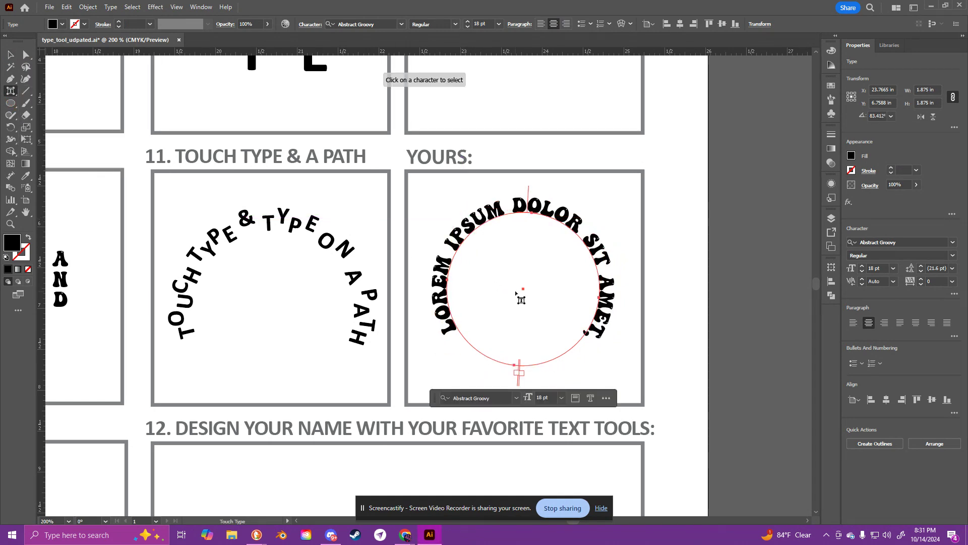
pyautogui.click(450, 318)
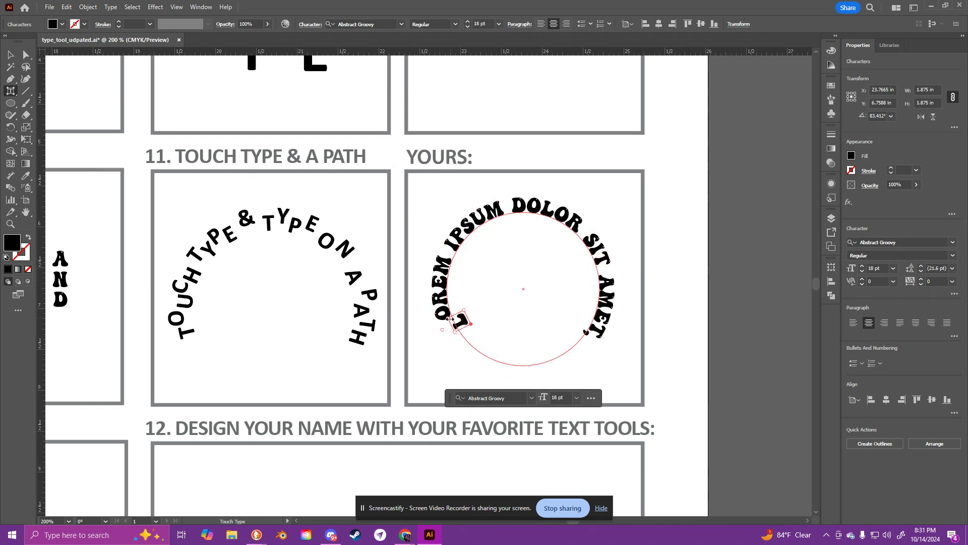
pyautogui.click(442, 316)
pyautogui.moveTo(442, 314); pyautogui.dragTo(422, 280)
# Step: Enlarge the R and M of LOREM on the circular path with the Touch Type tool
pyautogui.click(442, 292)
pyautogui.click(456, 255)
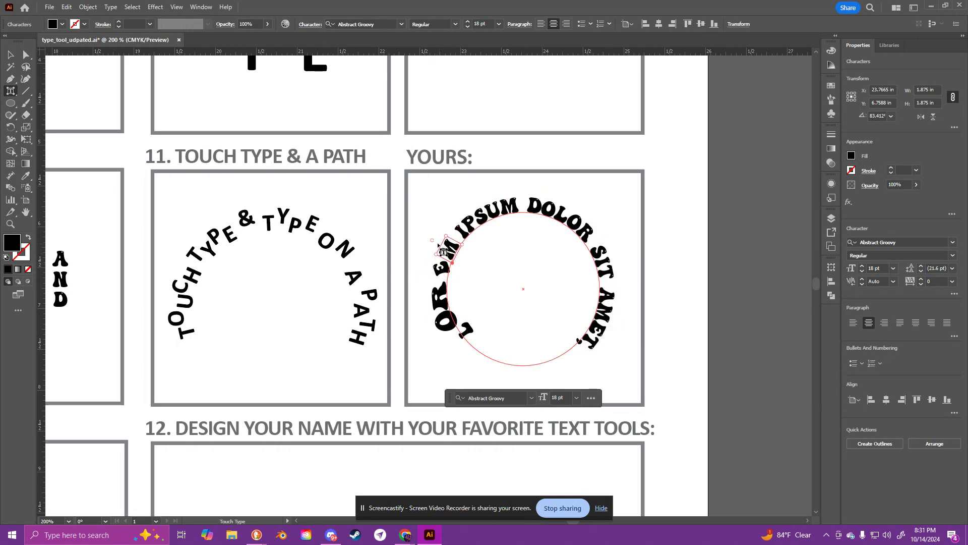
pyautogui.moveTo(431, 239)
pyautogui.mouseDown()
pyautogui.moveTo(421, 224)
pyautogui.moveTo(419, 237)
pyautogui.moveTo(436, 229)
pyautogui.moveTo(413, 244)
pyautogui.moveTo(418, 253)
pyautogui.mouseUp()
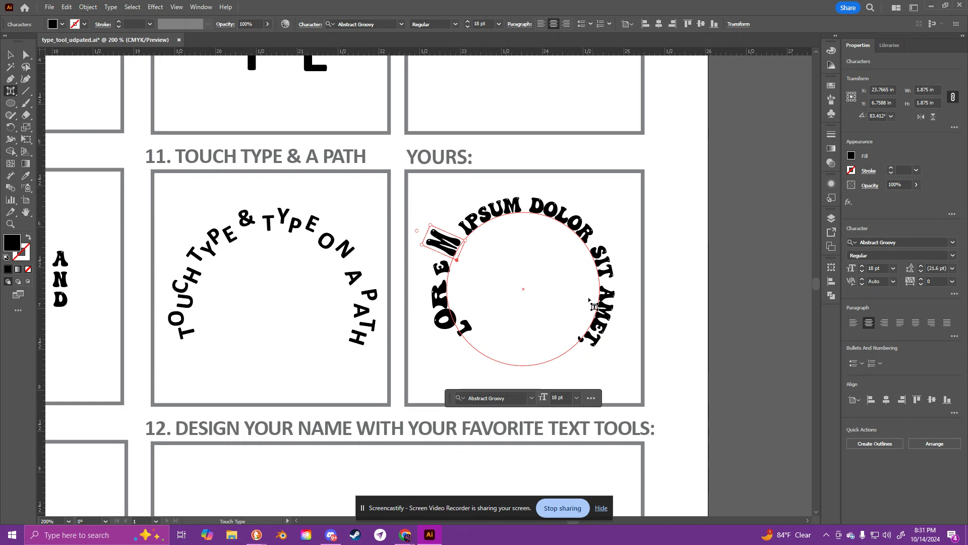
# Step: Deselect the circular text and examine the empty box of exercise 12 together with the neighbouring exercises
pyautogui.click(498, 289)
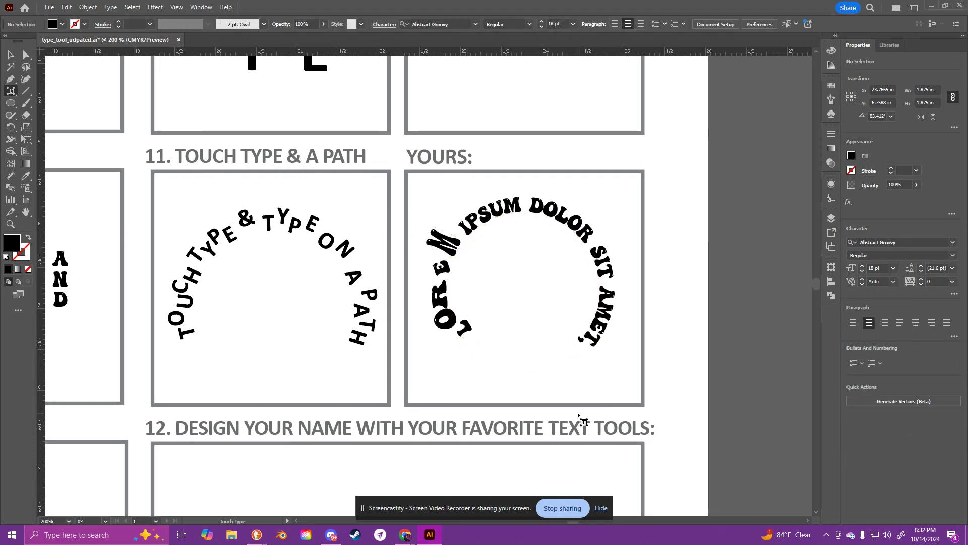
pyautogui.moveTo(540, 422); pyautogui.dragTo(529, 212)
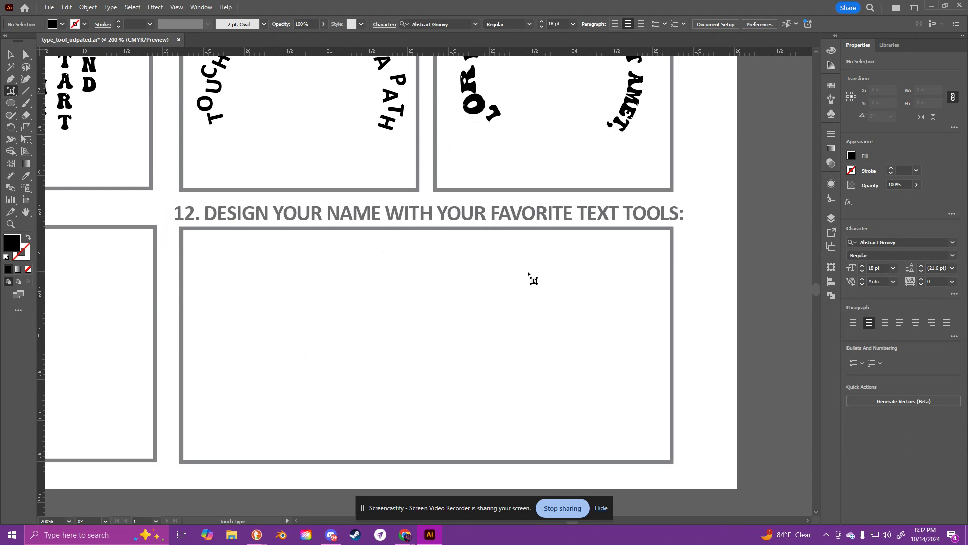
pyautogui.hotkey('ctrl', '-')
pyautogui.hotkey('ctrl', '-')
pyautogui.hotkey('ctrl', '-')
pyautogui.moveTo(332, 213); pyautogui.dragTo(536, 289)
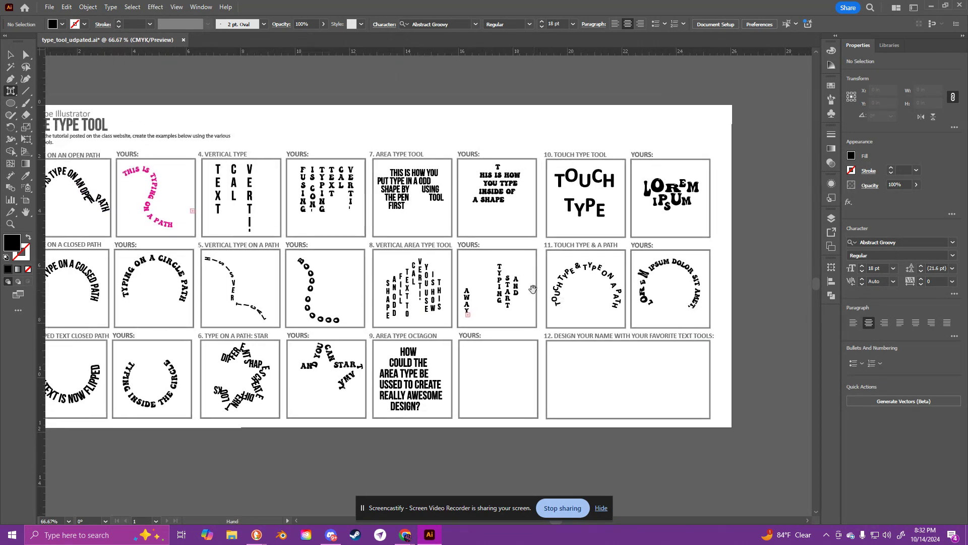
pyautogui.moveTo(642, 364); pyautogui.dragTo(525, 329)
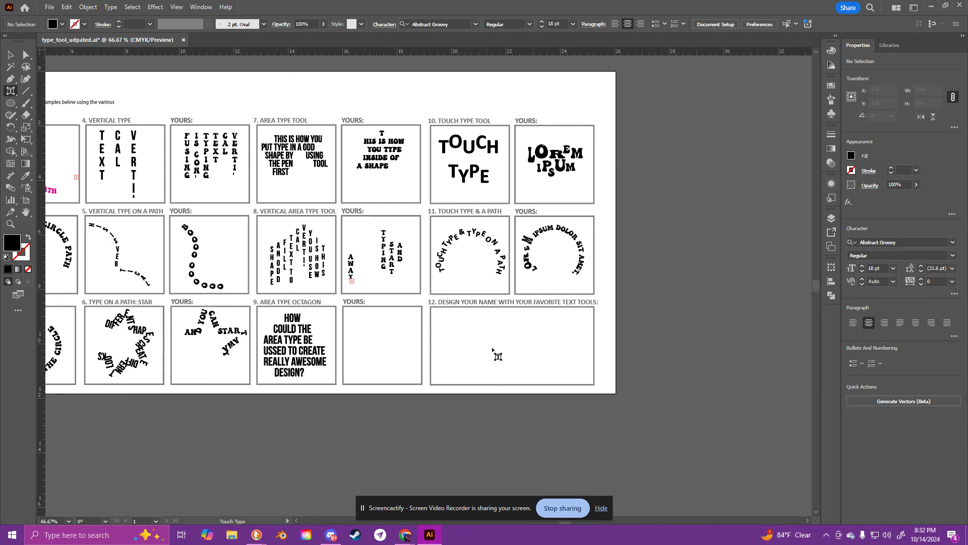
# Step: Return to the Selection tool and look over the whole worksheet, from exercise 1 through exercise 12
pyautogui.moveTo(11, 91); pyautogui.dragTo(875, 241)
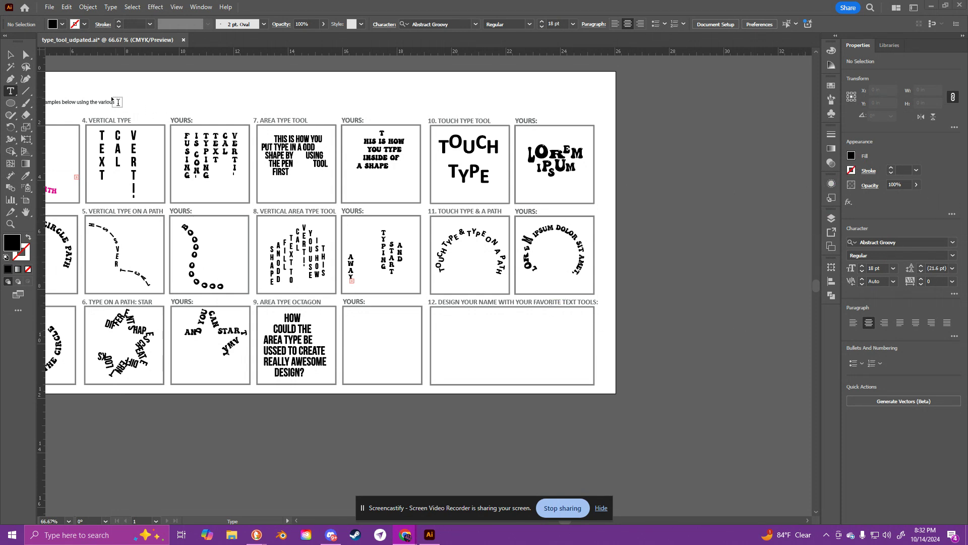
pyautogui.click(12, 55)
pyautogui.press('space')
pyautogui.moveTo(137, 98); pyautogui.dragTo(264, 132)
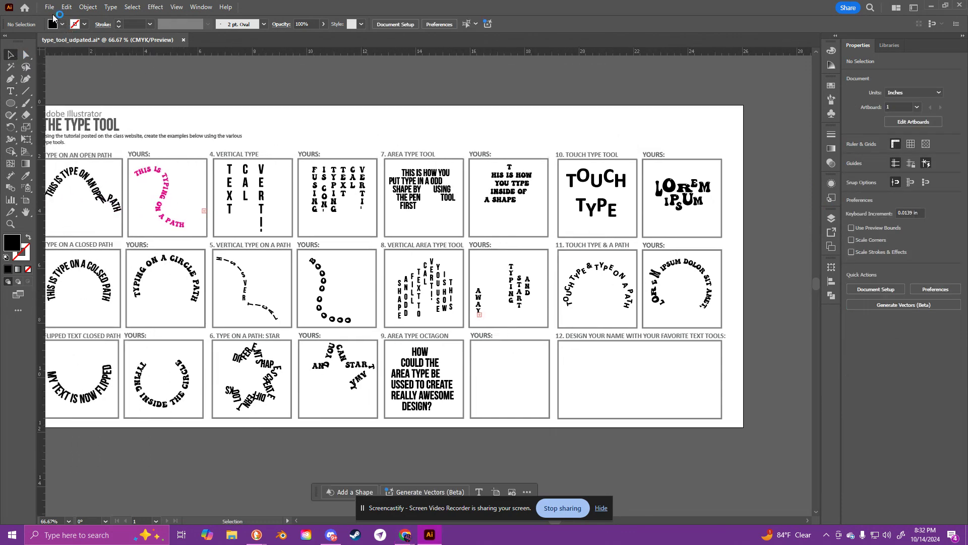
pyautogui.click(50, 9)
pyautogui.click(68, 59)
pyautogui.click(51, 9)
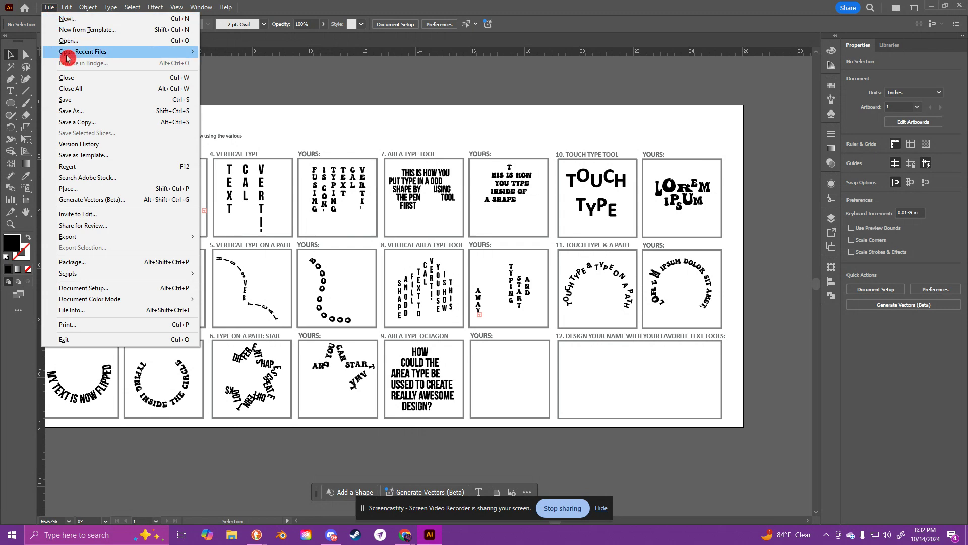
pyautogui.click(222, 112)
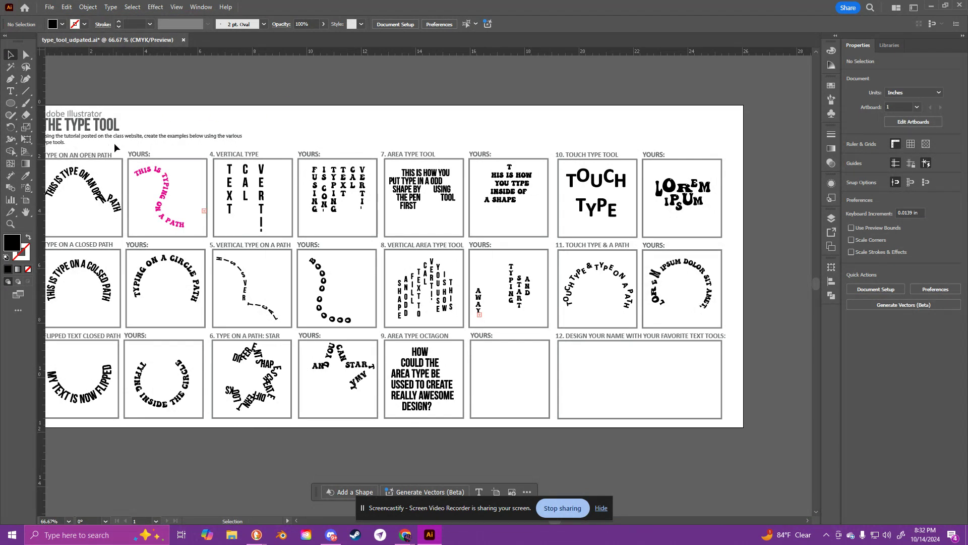
pyautogui.moveTo(152, 110); pyautogui.dragTo(187, 126)
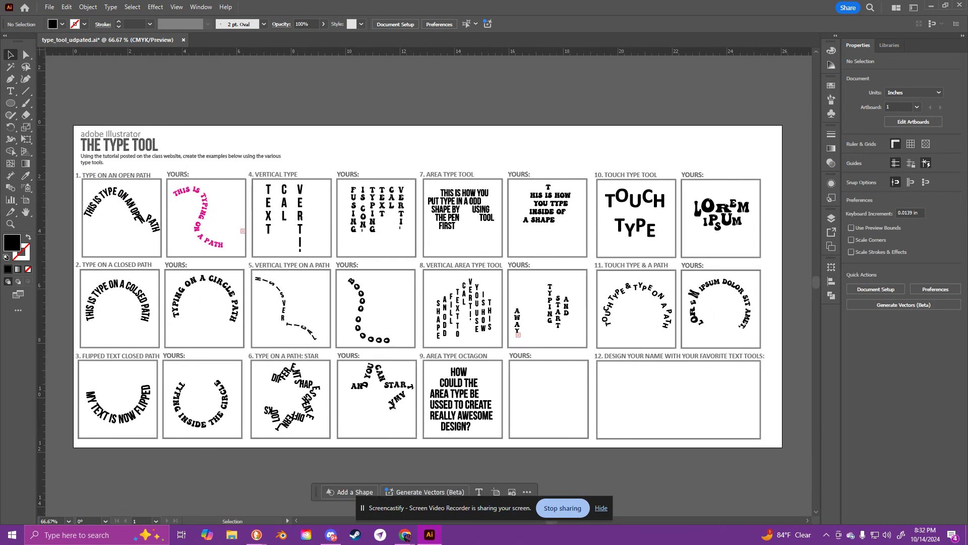